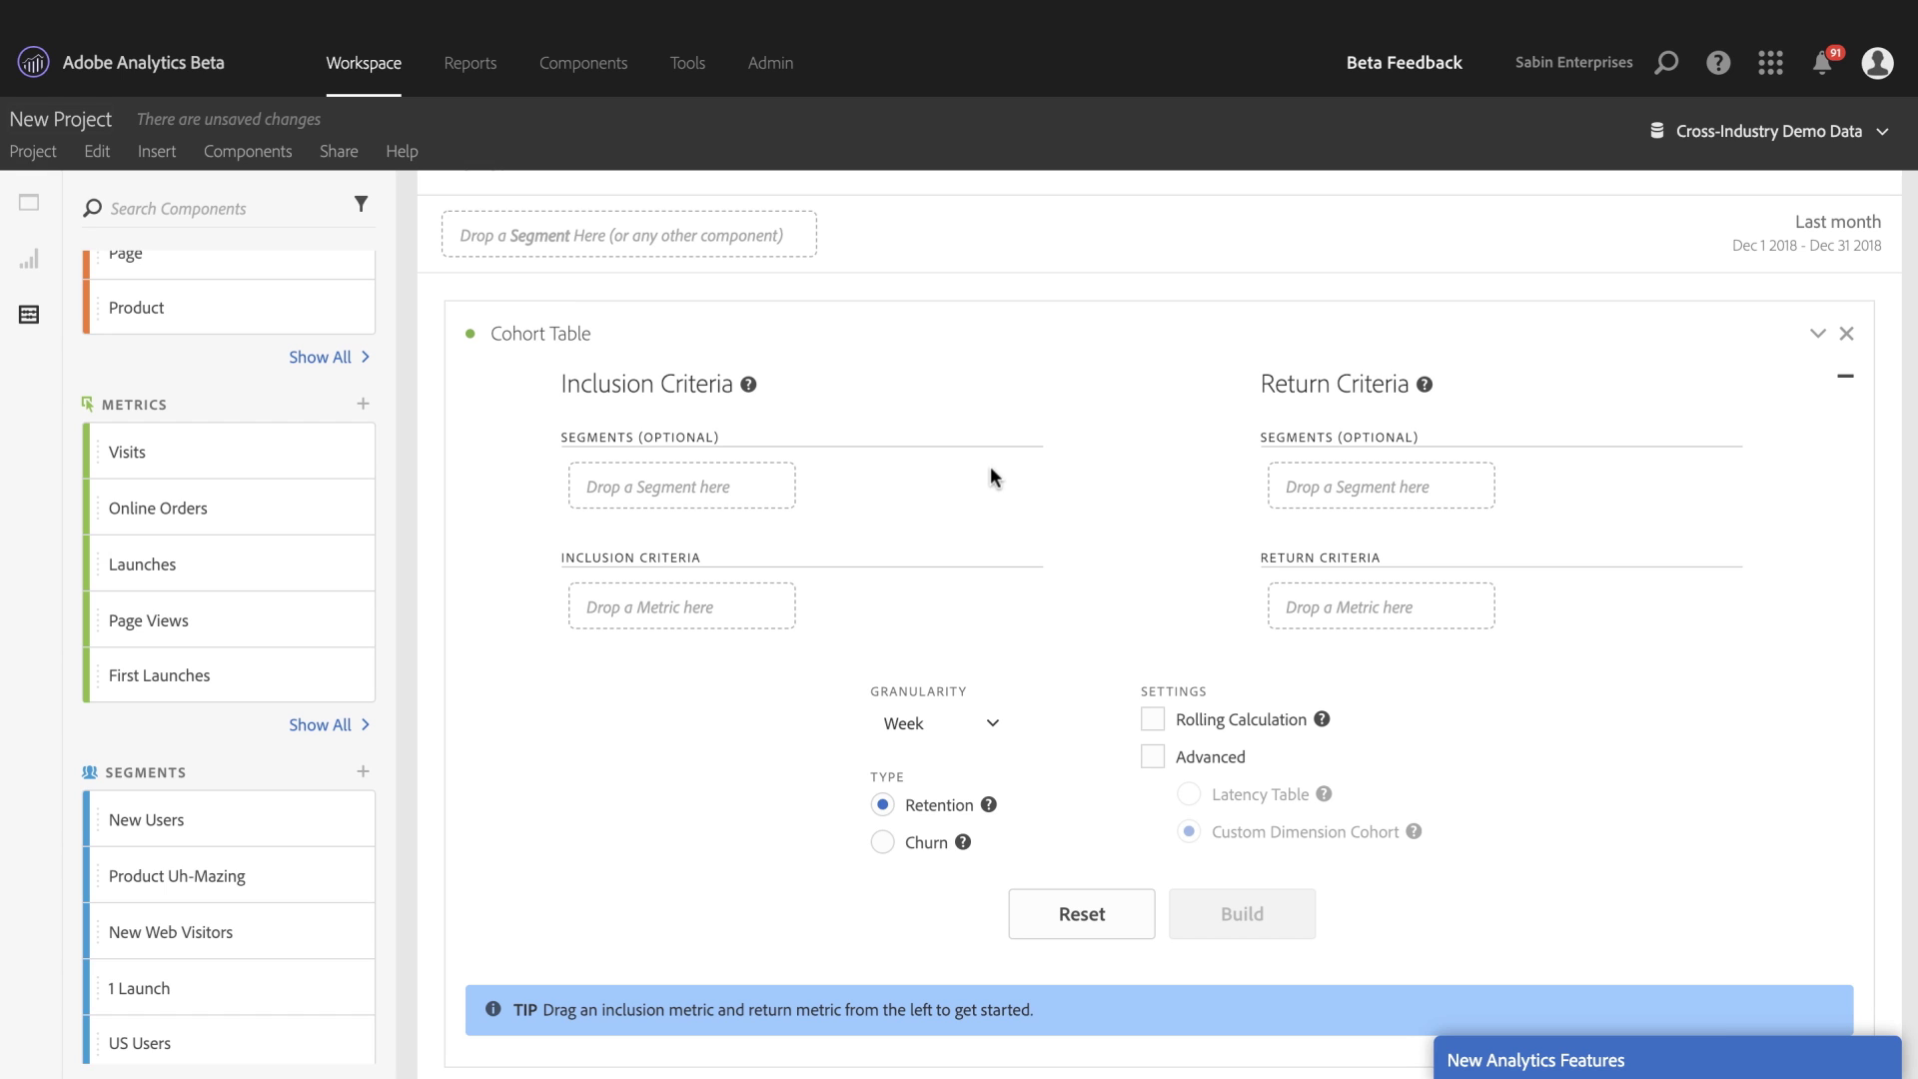
Step: Search segments for 'us' and add US Users as the cohort's inclusion segment
scroll(991, 468, "down", 1)
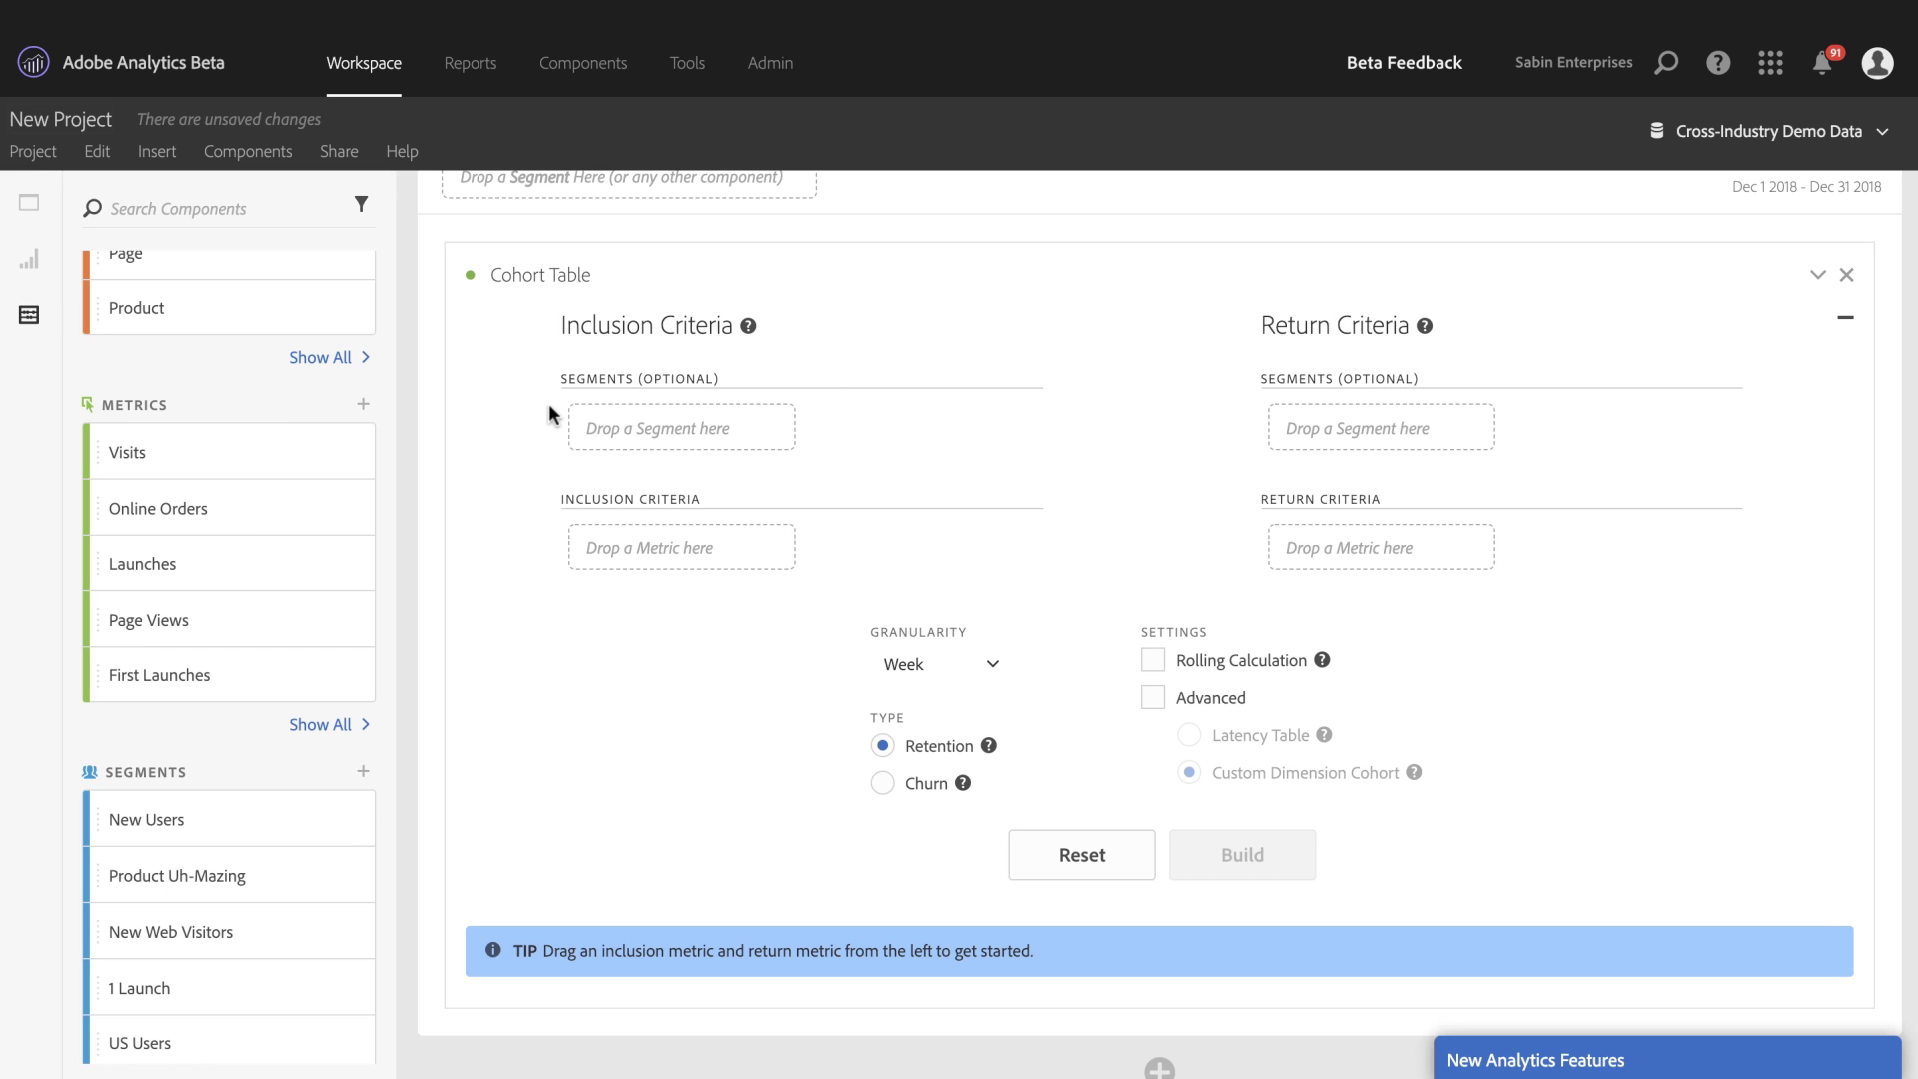
left_click(145, 772)
left_click(241, 209)
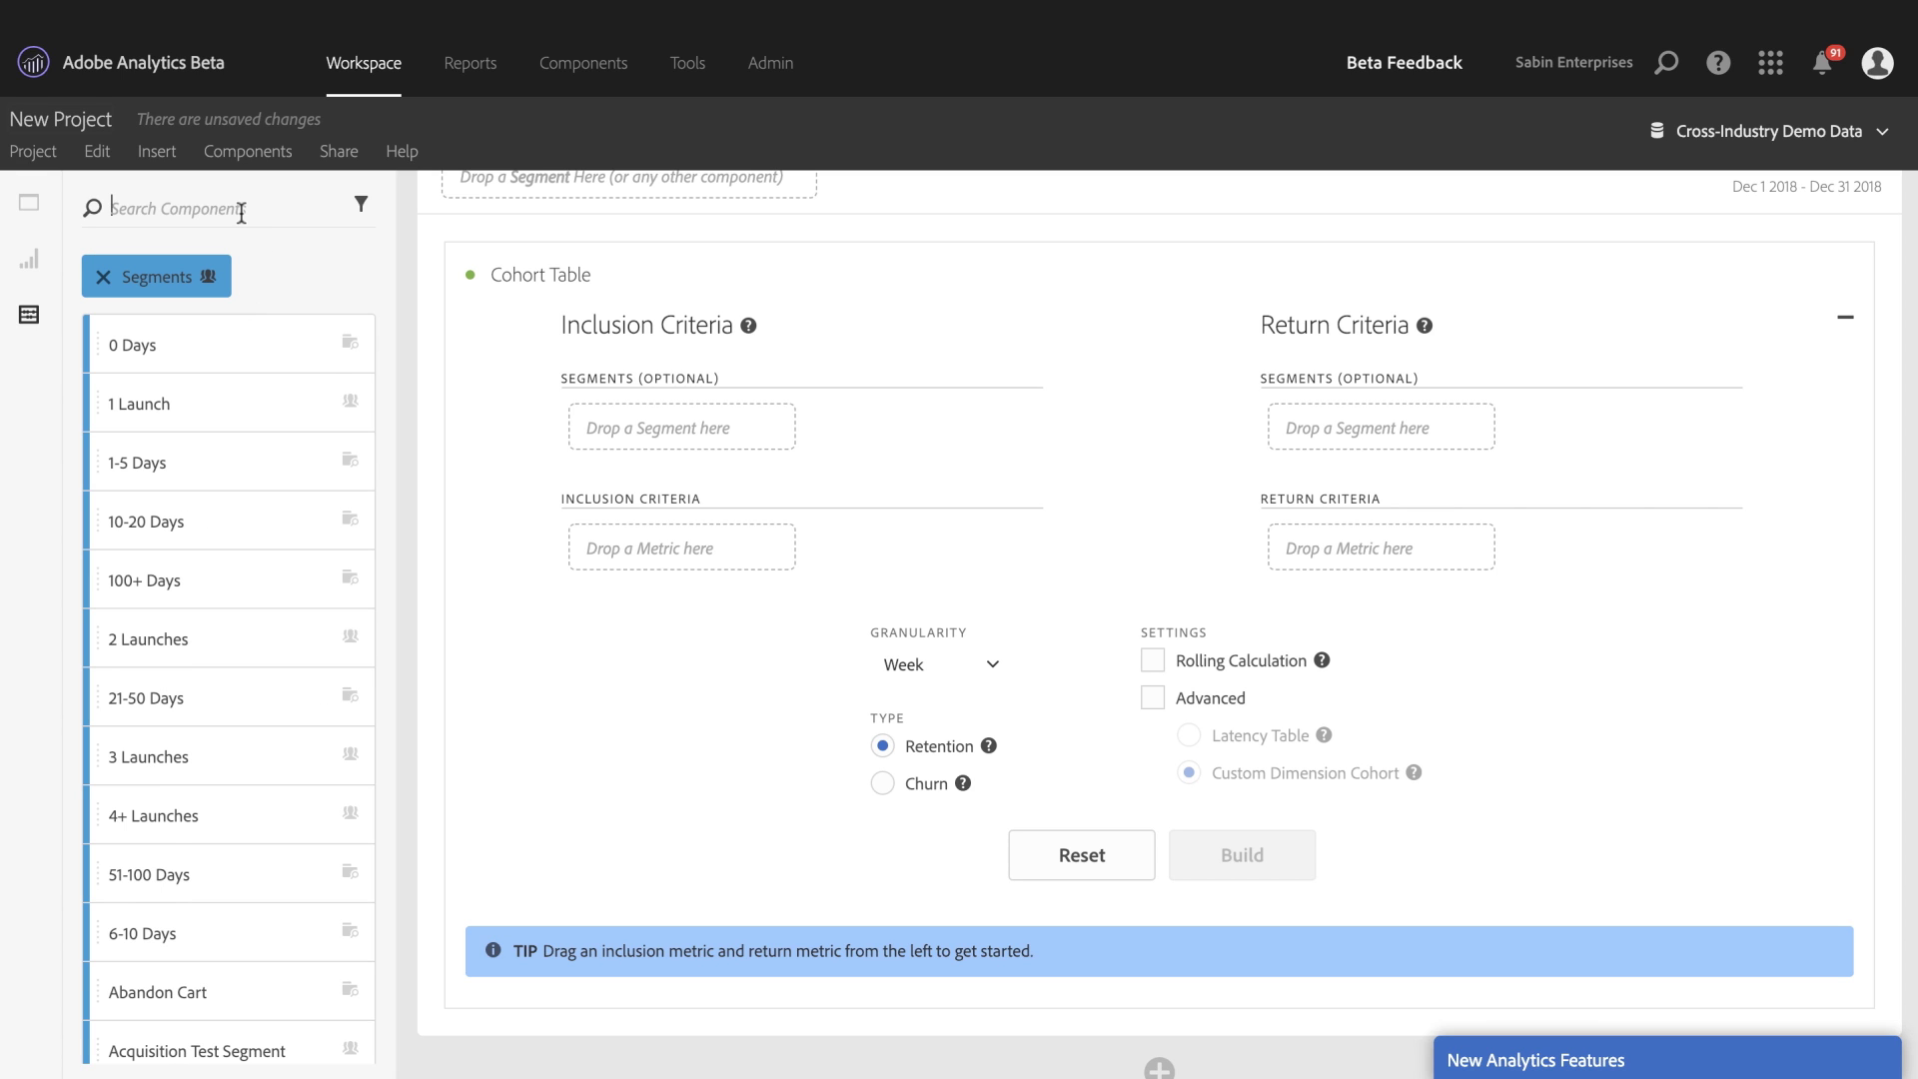
type("us")
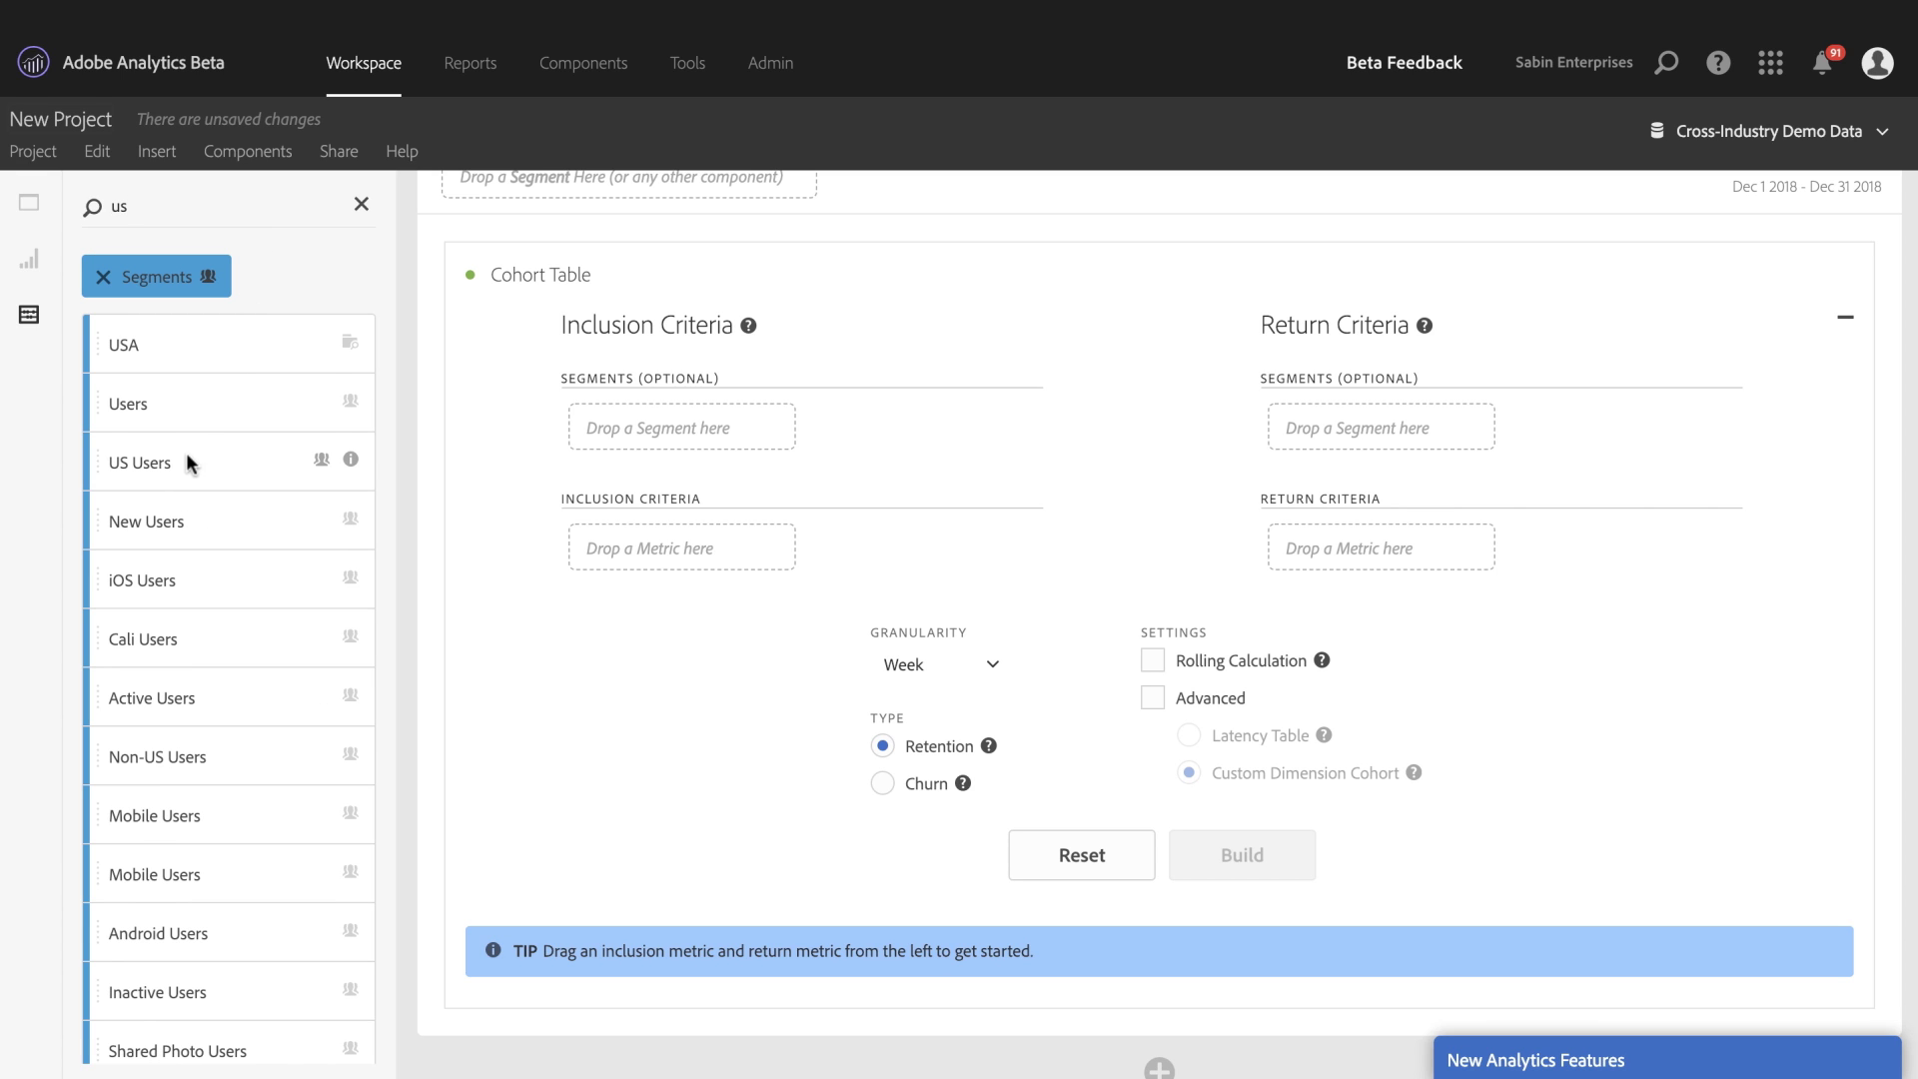
left_click_drag(186, 453, 613, 434)
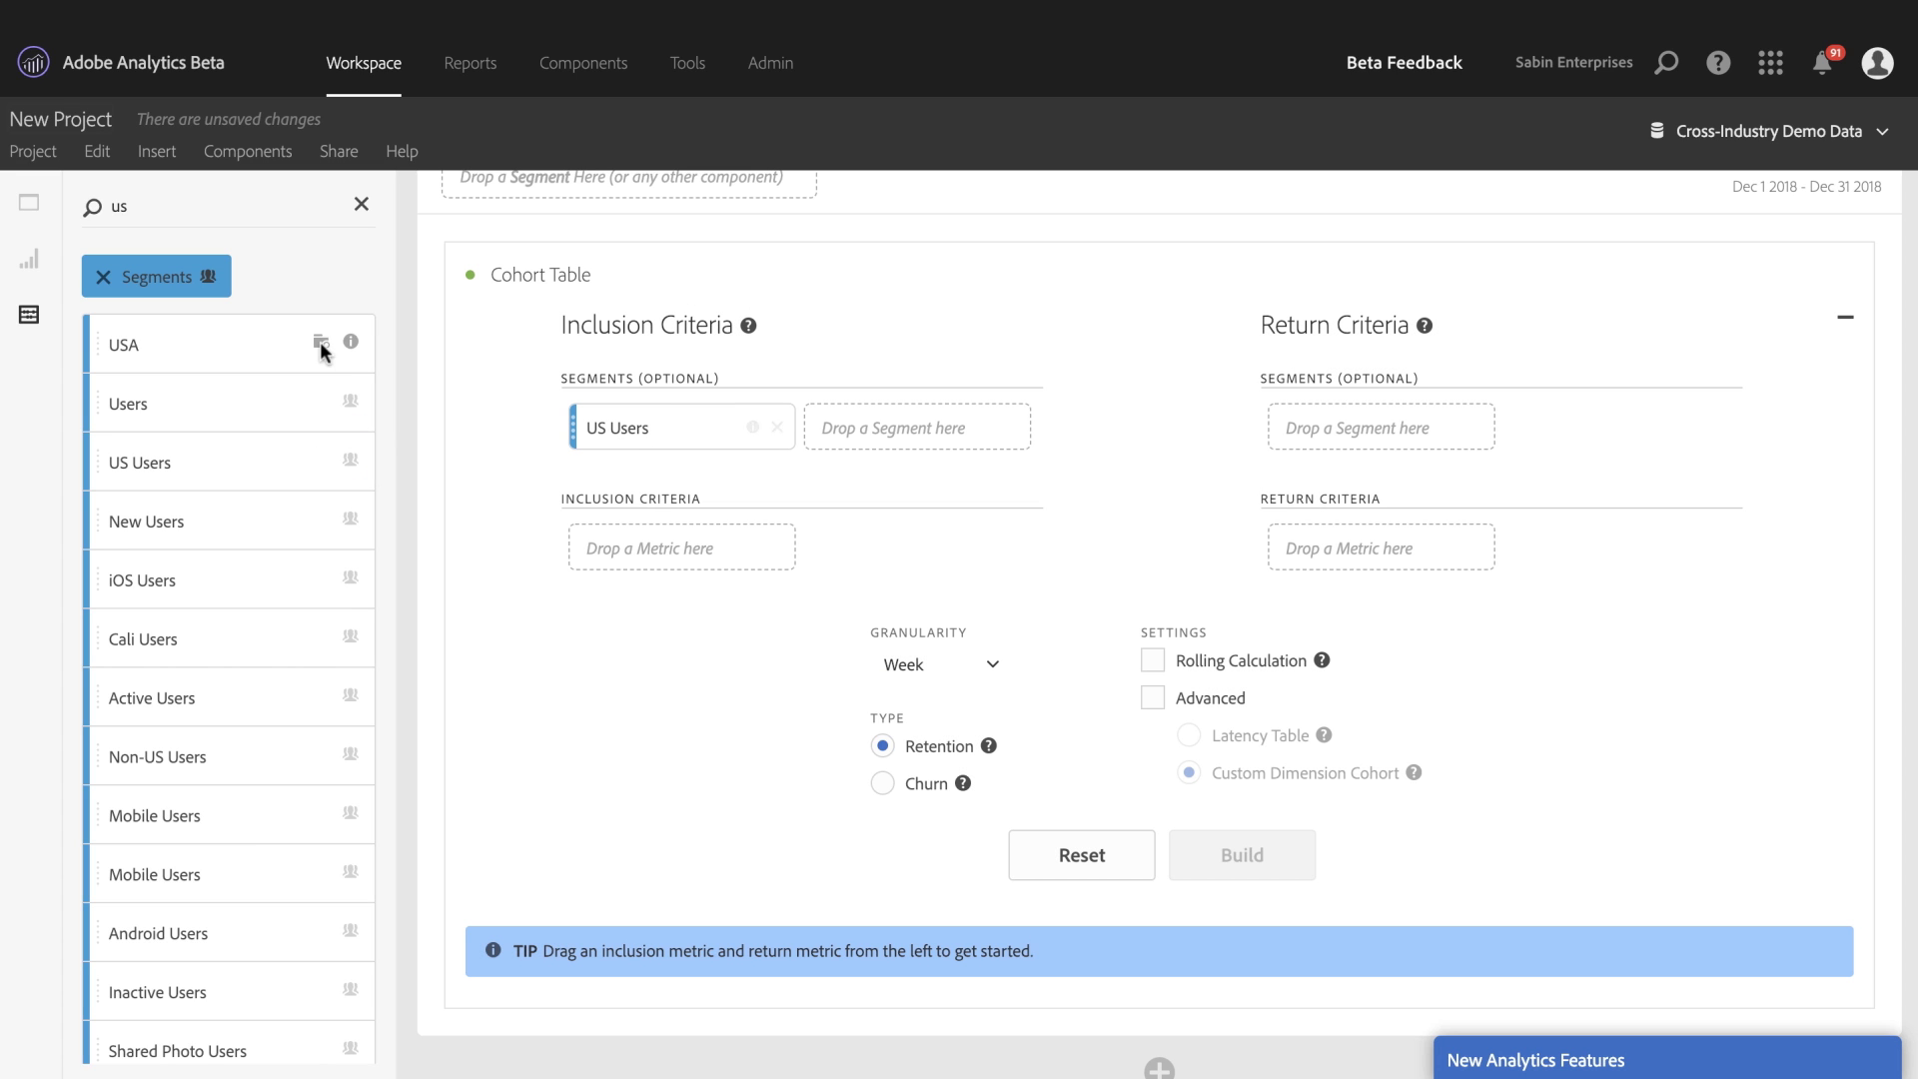
Step: Add Android Users as the return segment, searching 'and', then clear the component search
left_click(104, 277)
left_click(158, 206)
key("BackSpace")
key("BackSpace")
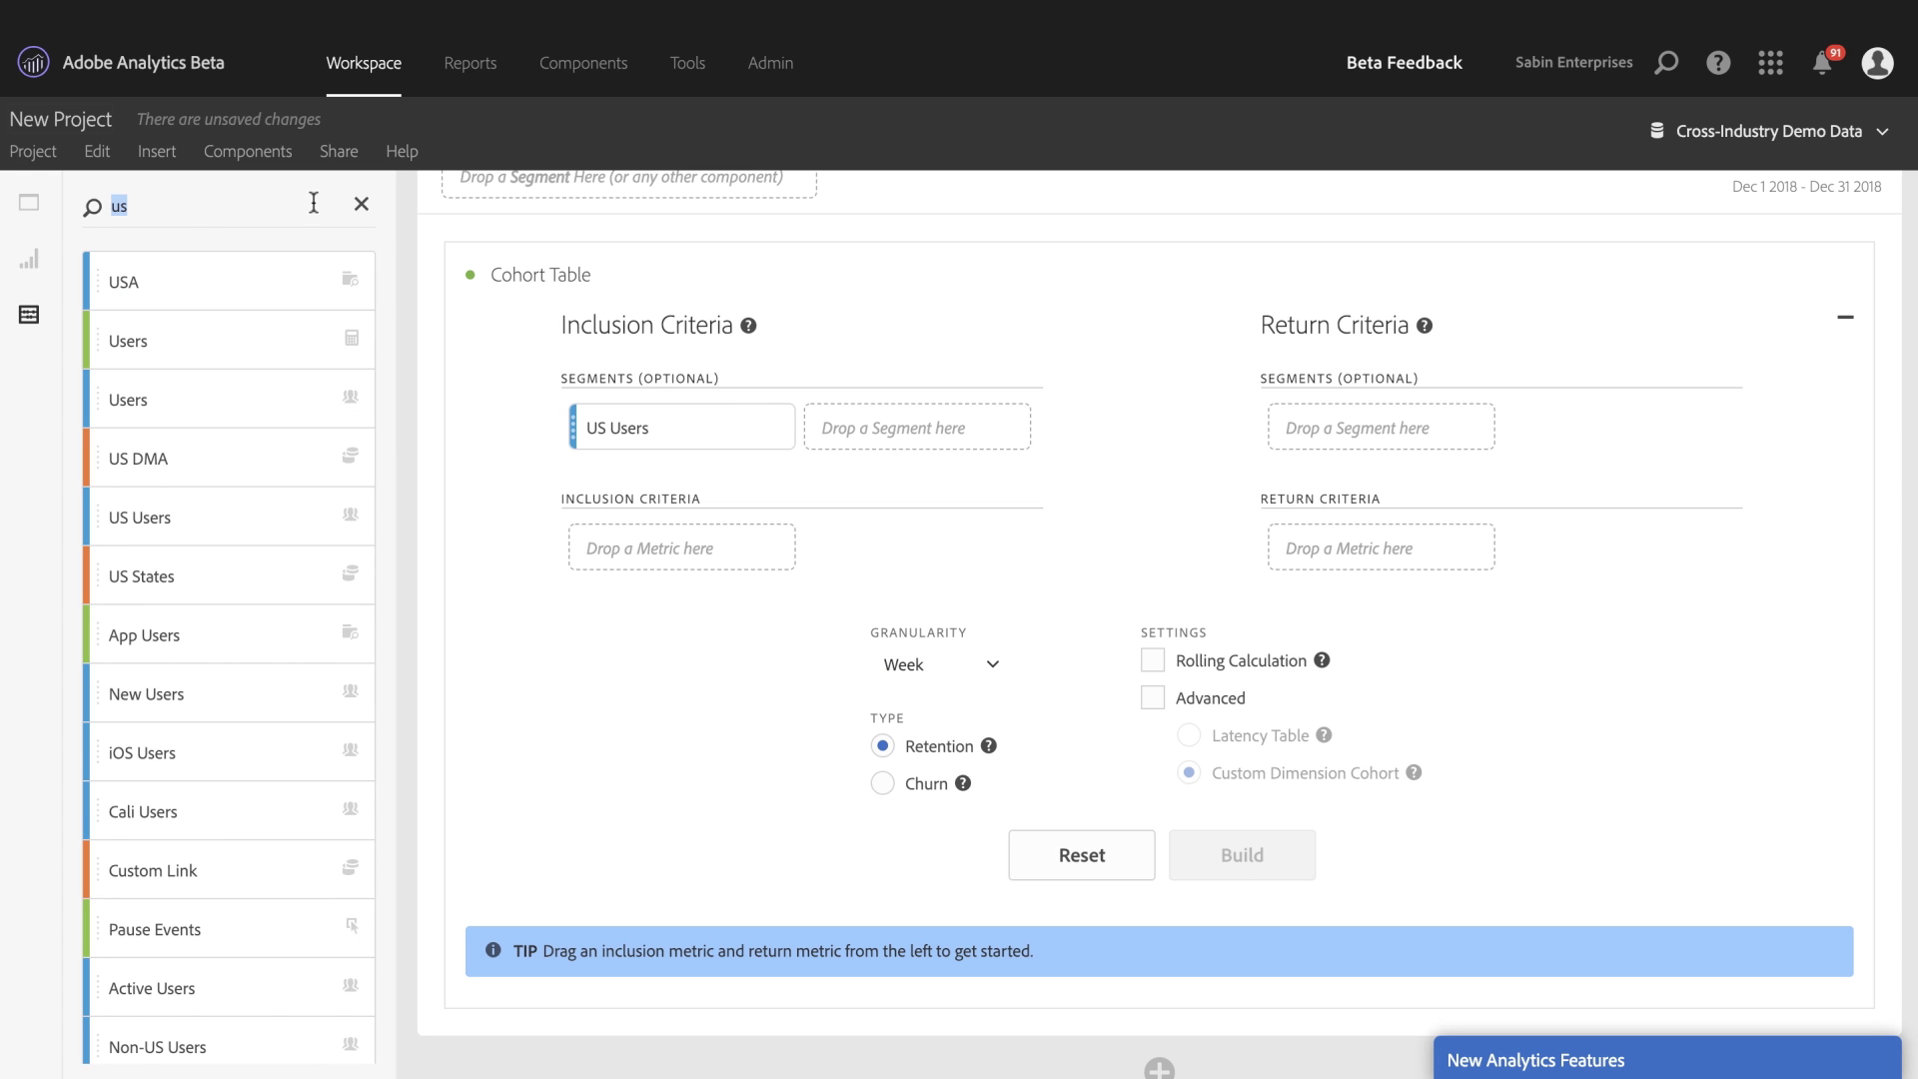
type("and")
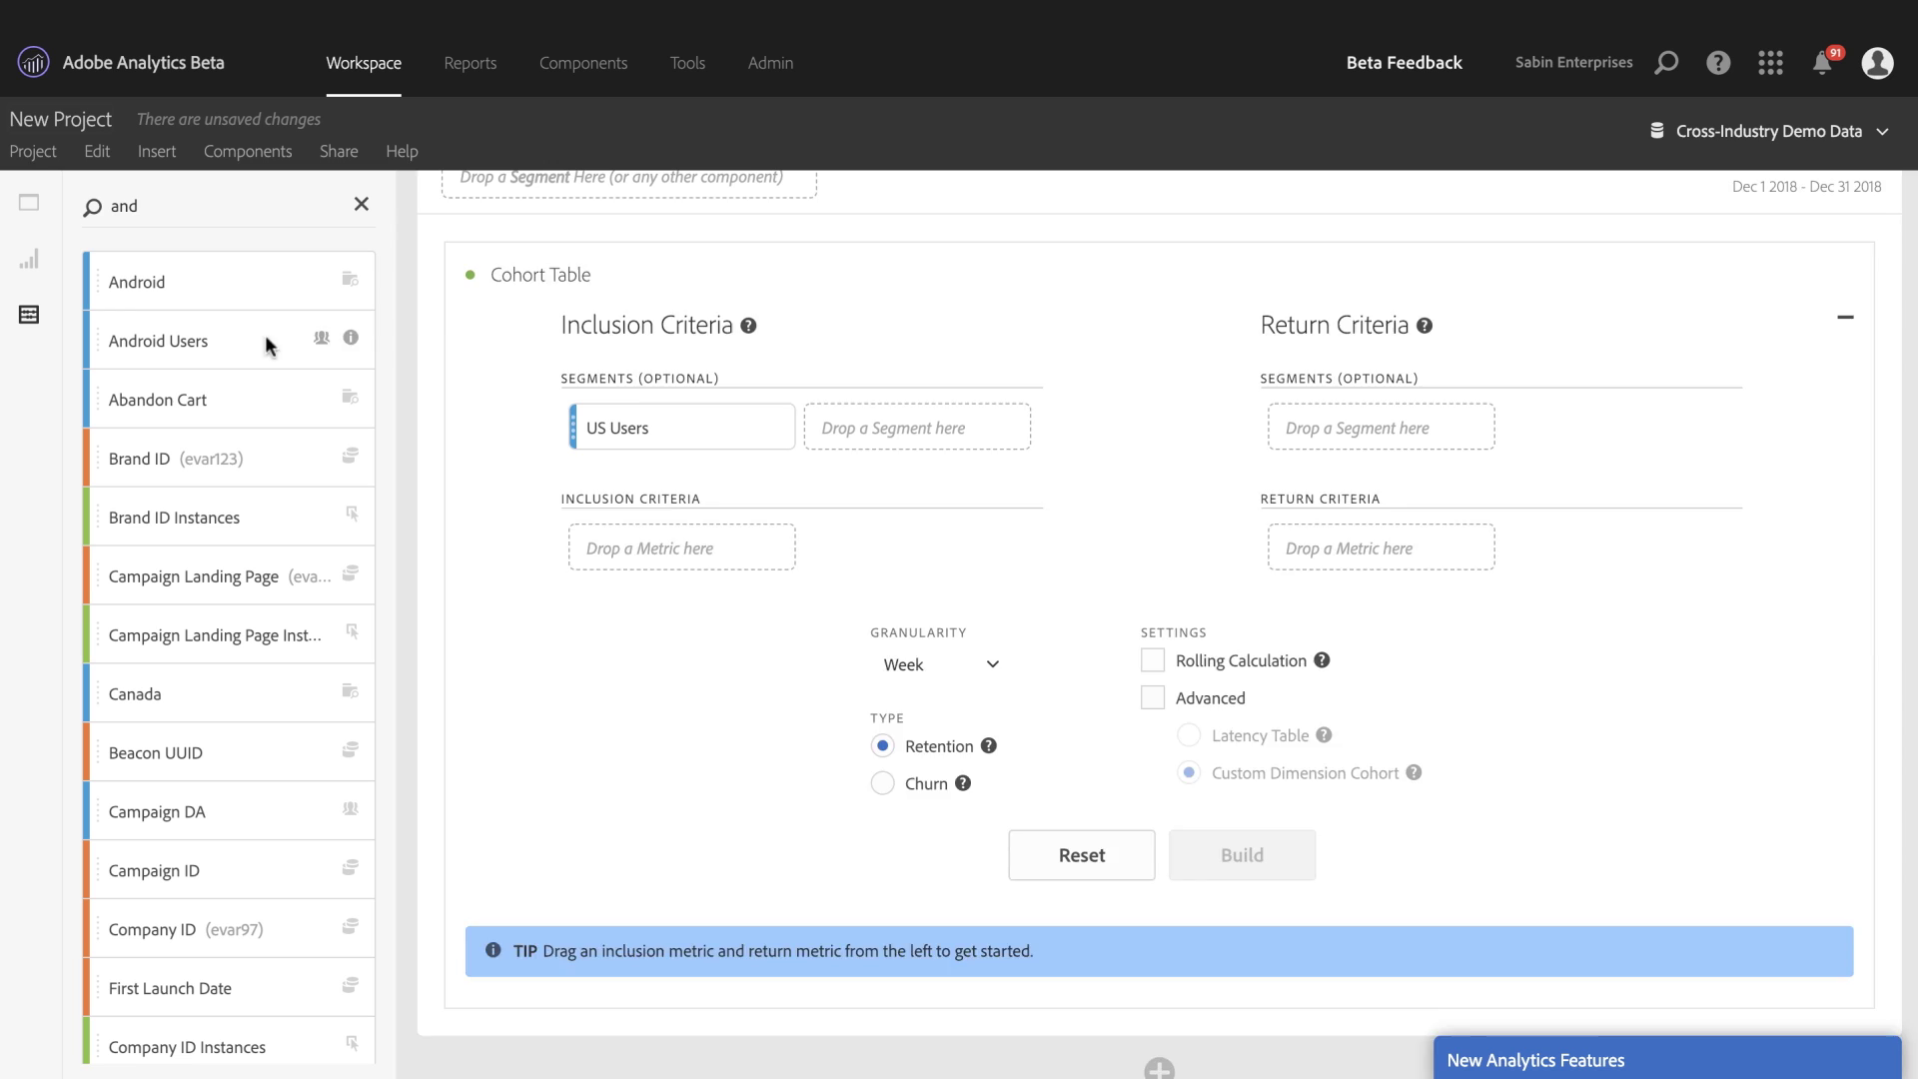
left_click_drag(266, 334, 1381, 411)
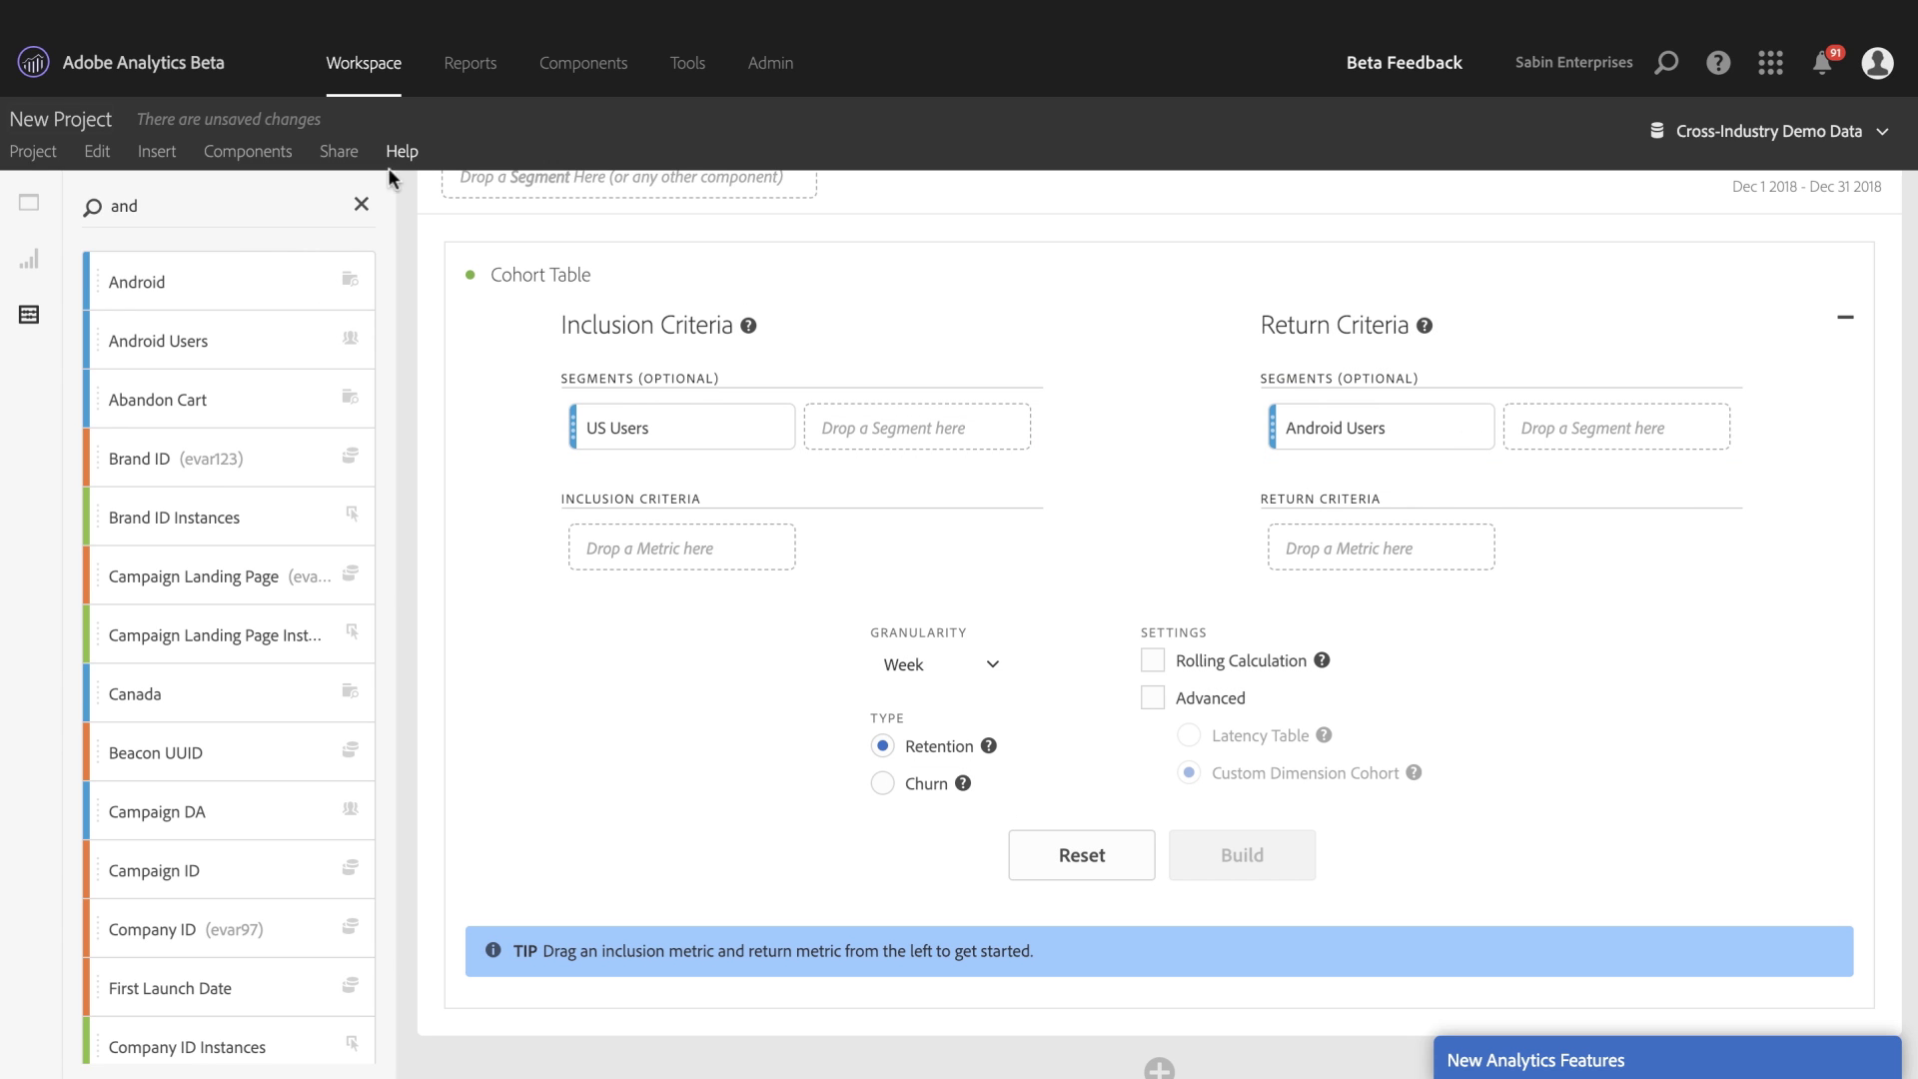
left_click(361, 205)
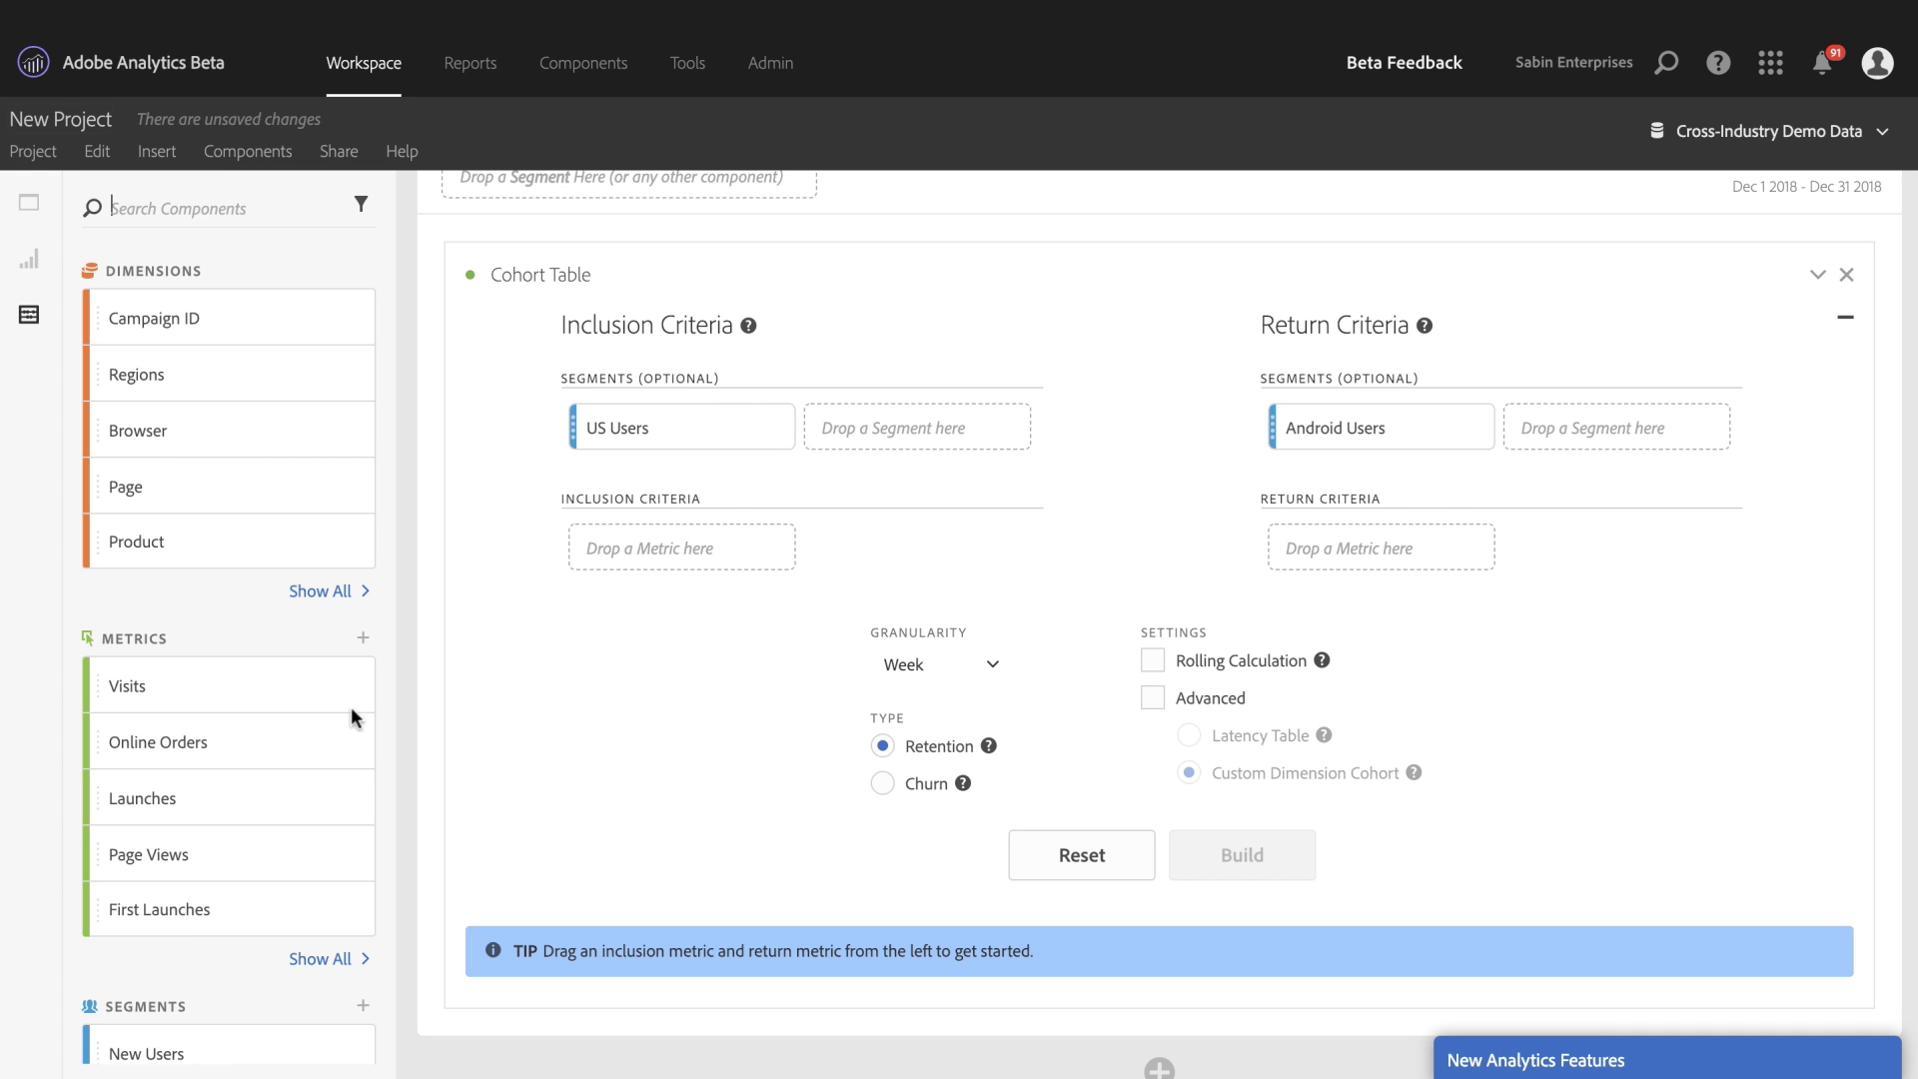
Step: Add Visits, Online Orders and Launches as inclusion criteria, each requiring at least 1
left_click_drag(218, 683, 685, 532)
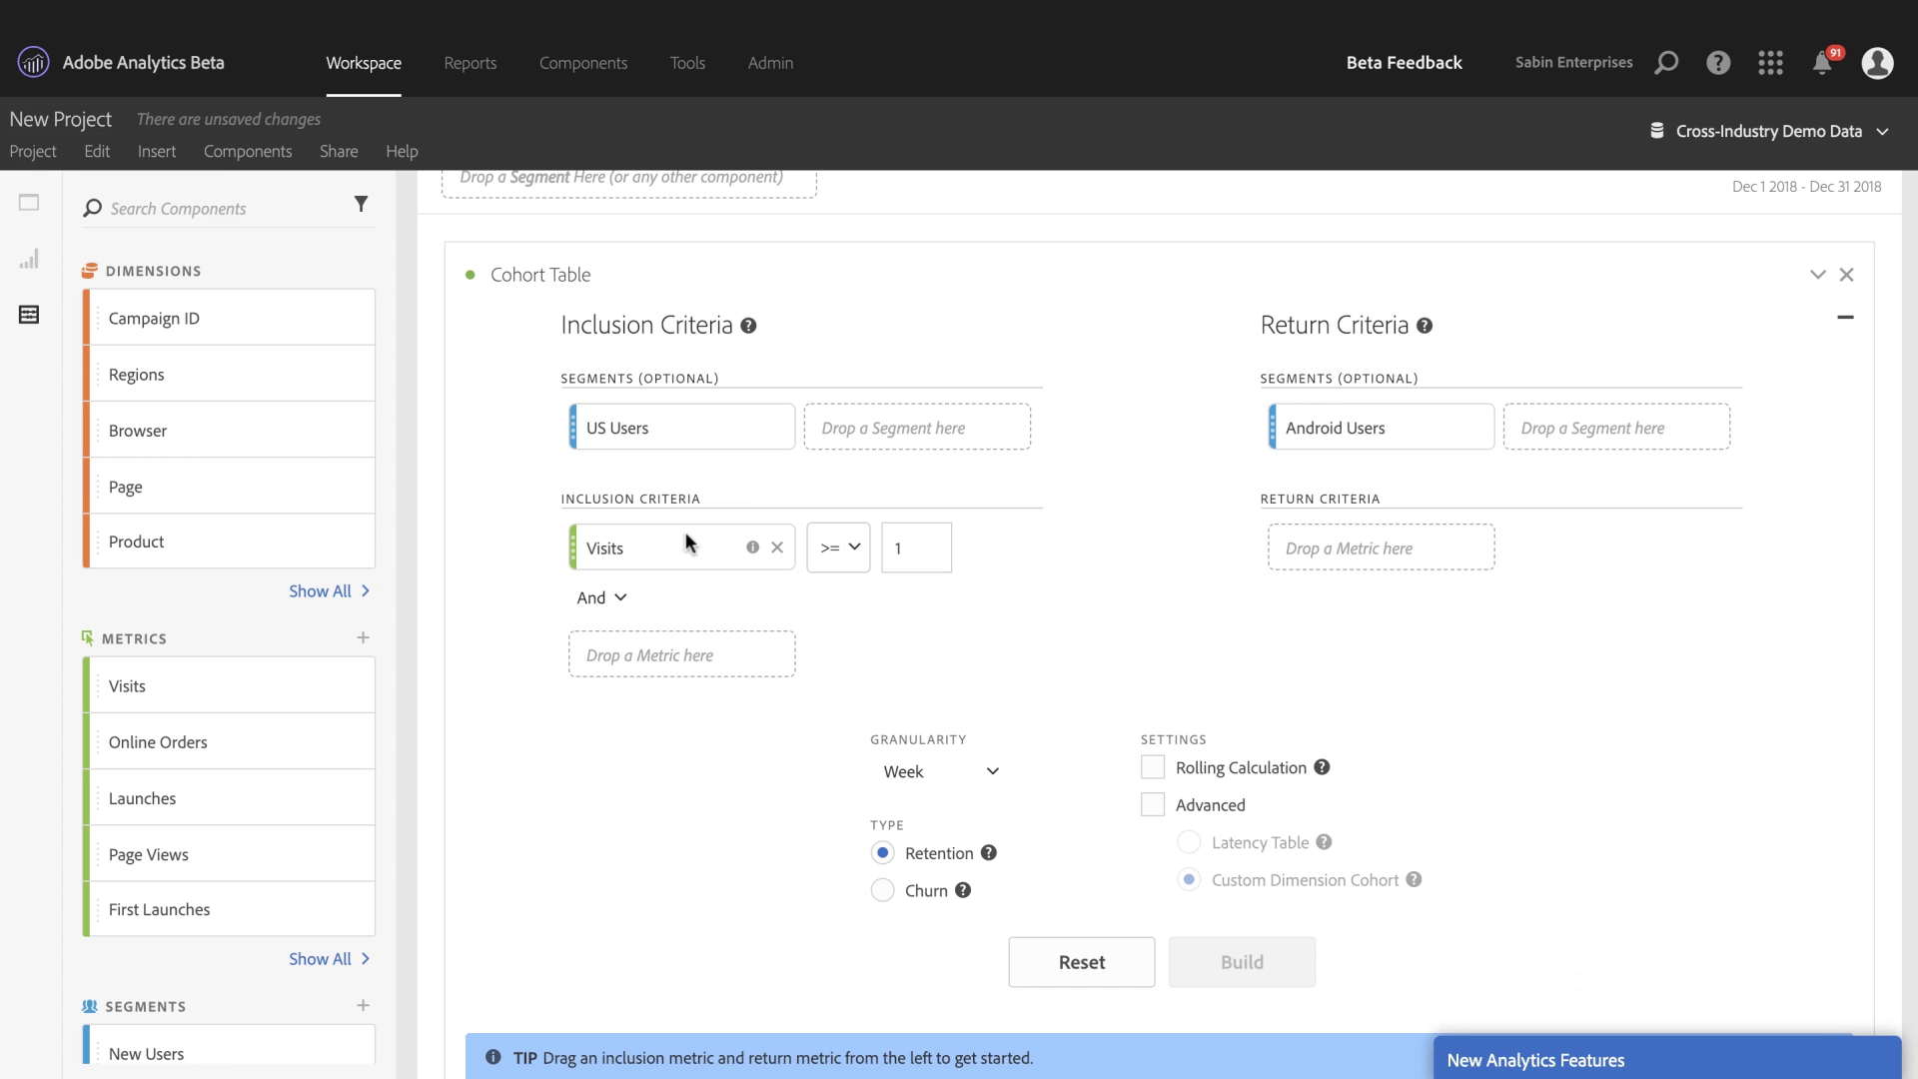
scroll(685, 533, "down", 1)
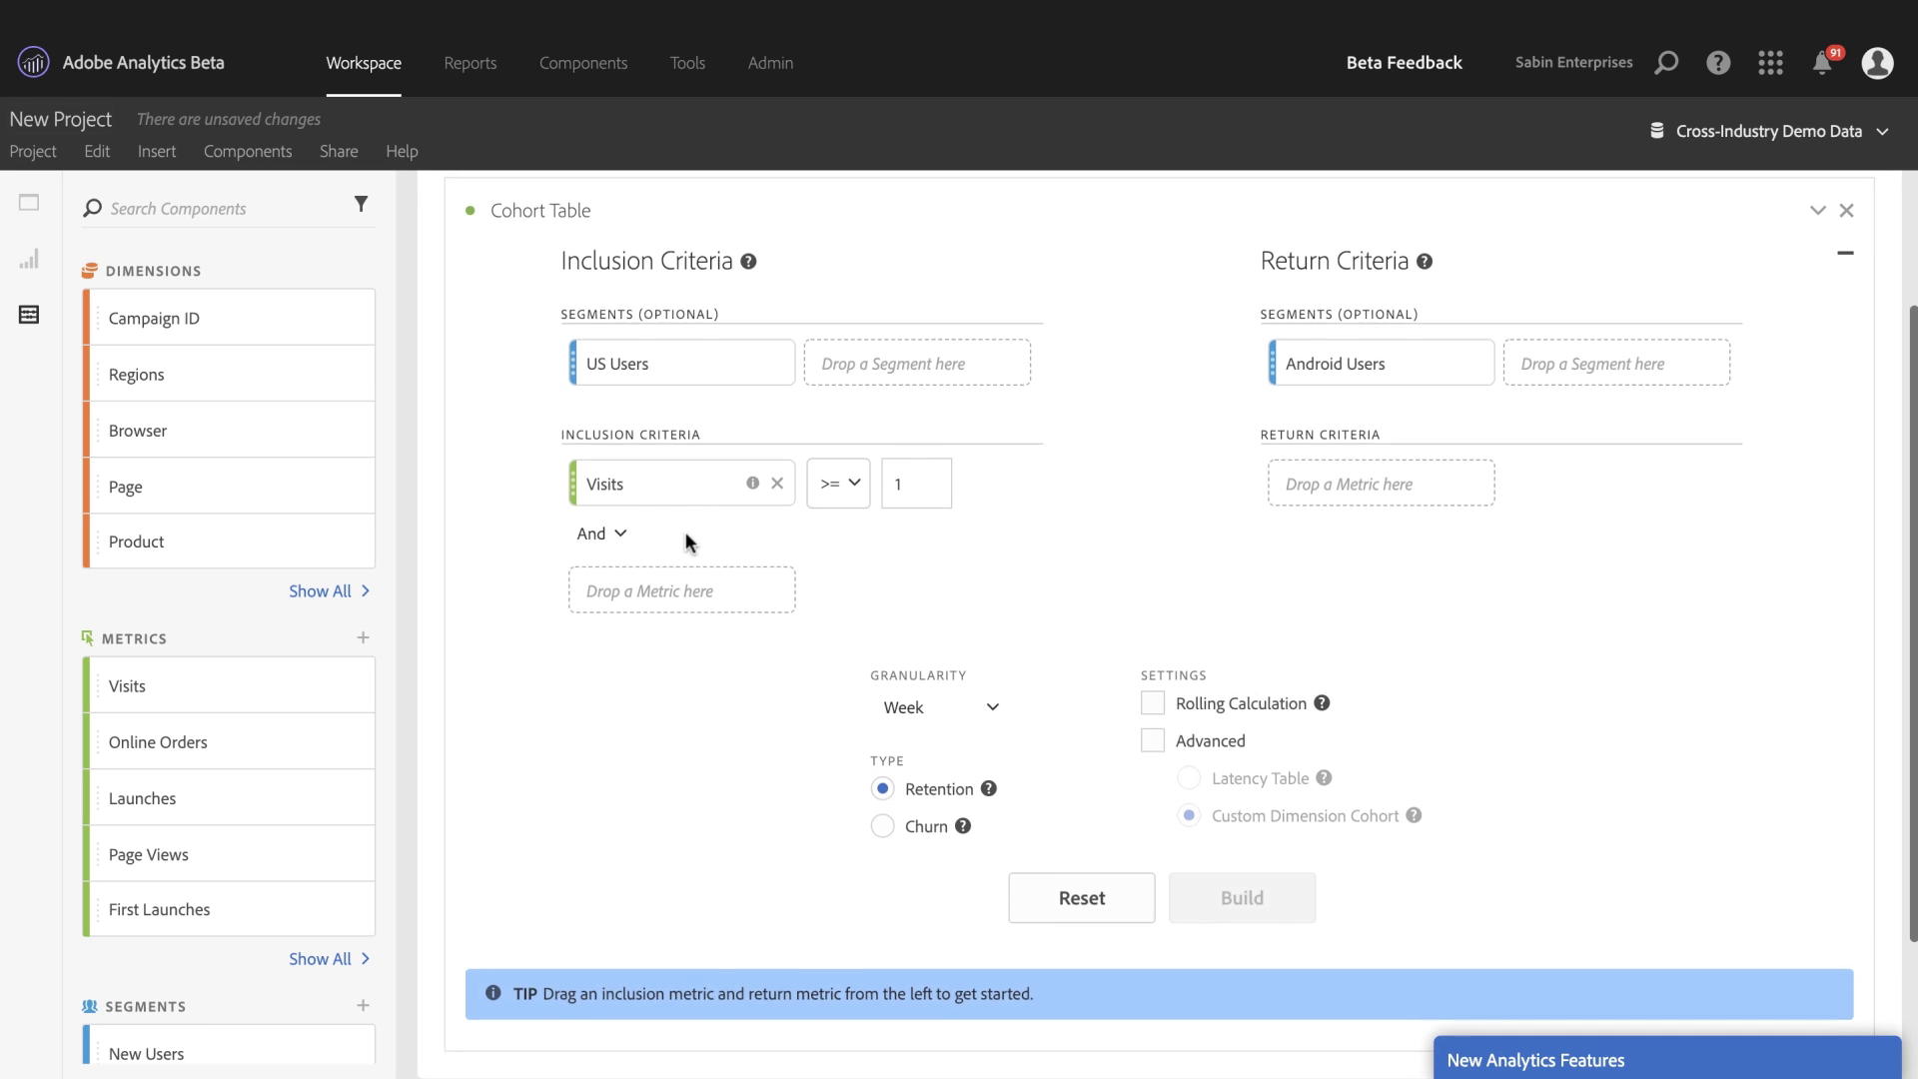
left_click_drag(316, 762, 719, 599)
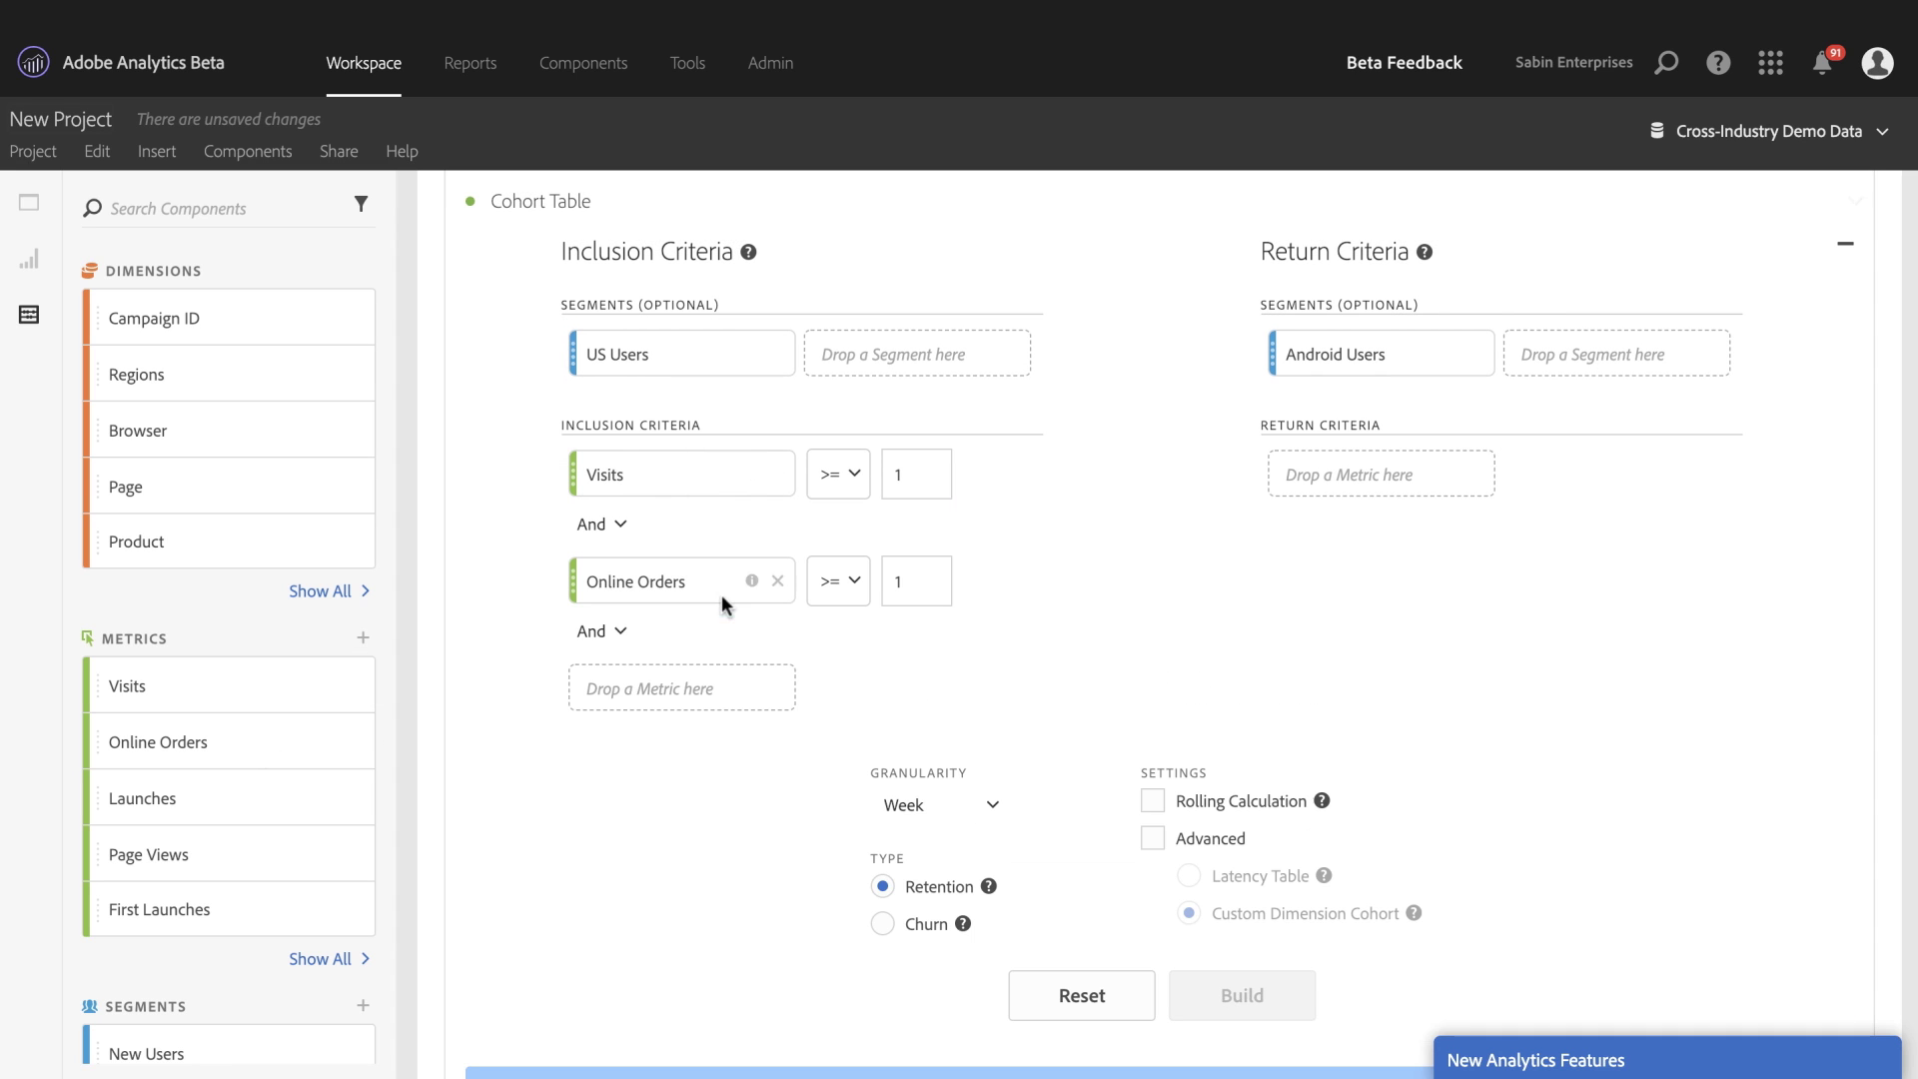
left_click_drag(241, 801, 649, 717)
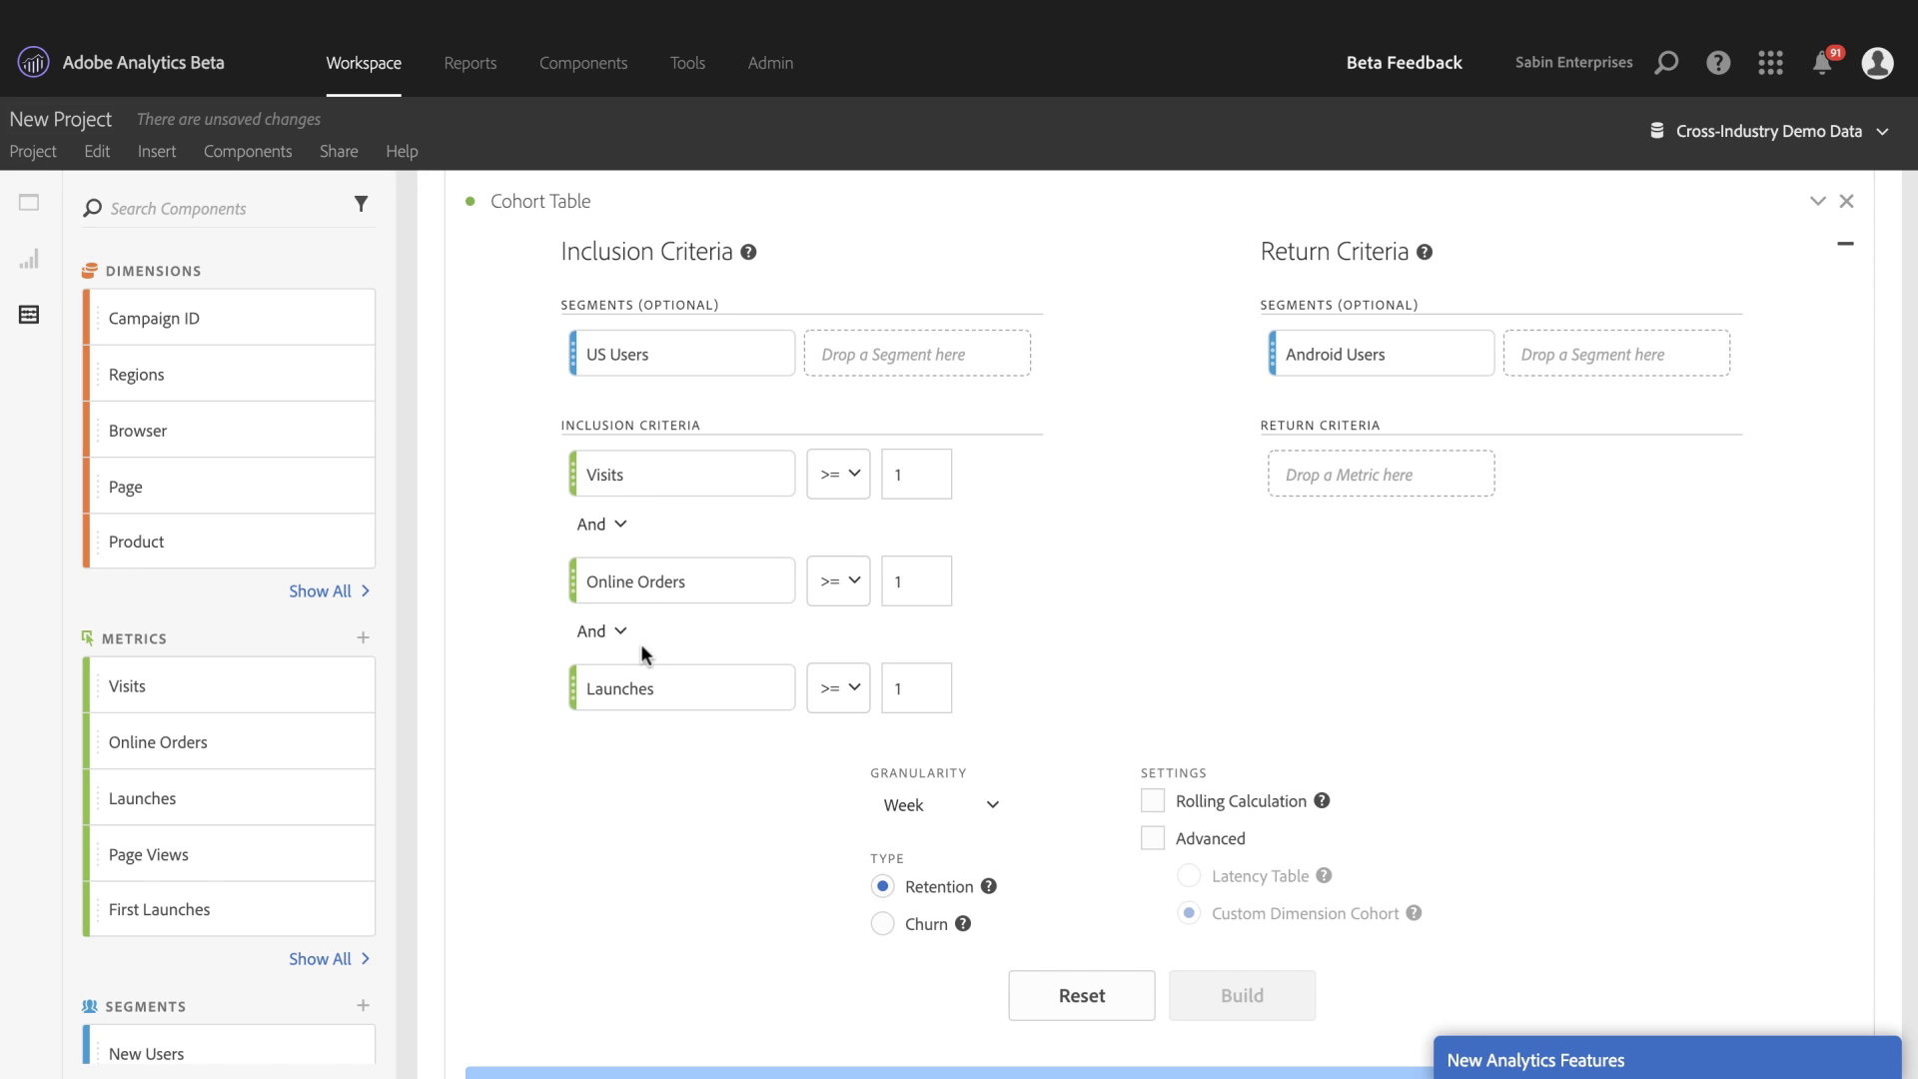
Step: Change the inclusion criteria join from And to Or, leaving Visits at >= 1
left_click(612, 529)
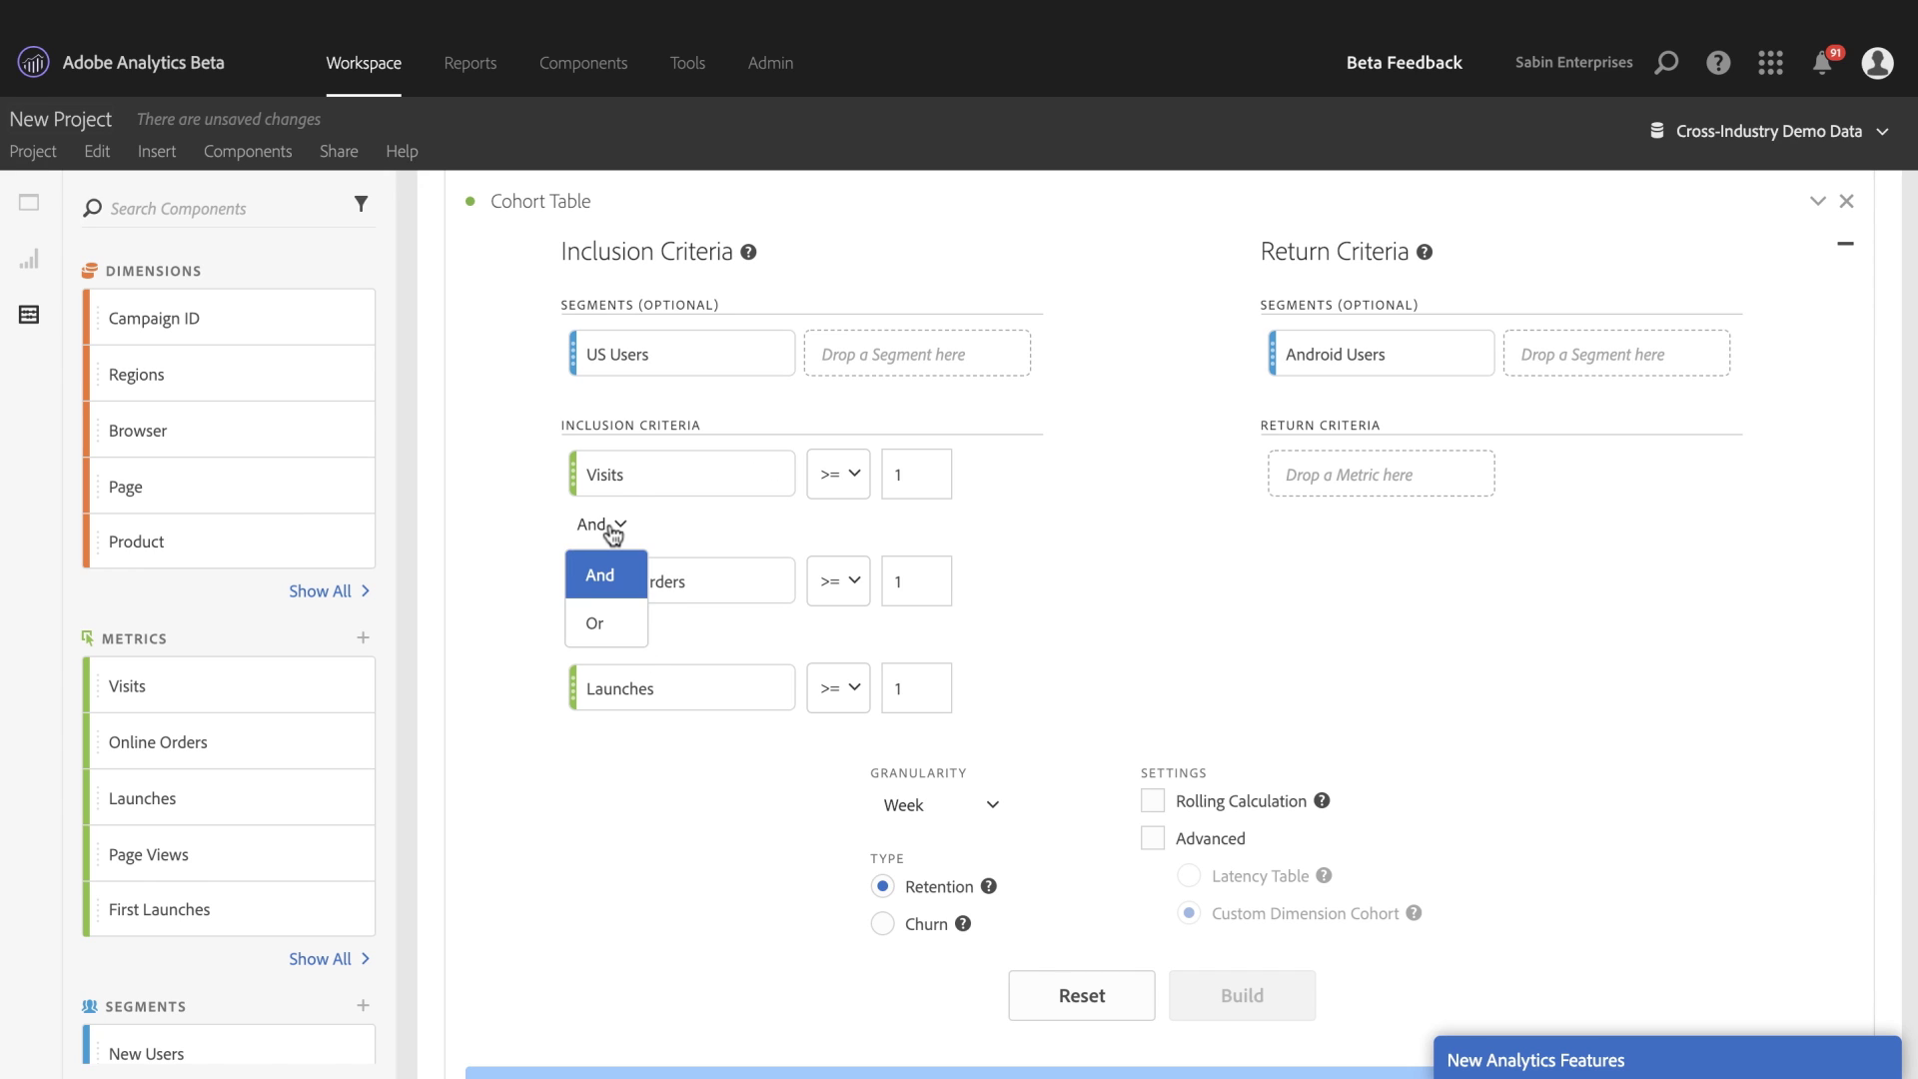
left_click(597, 624)
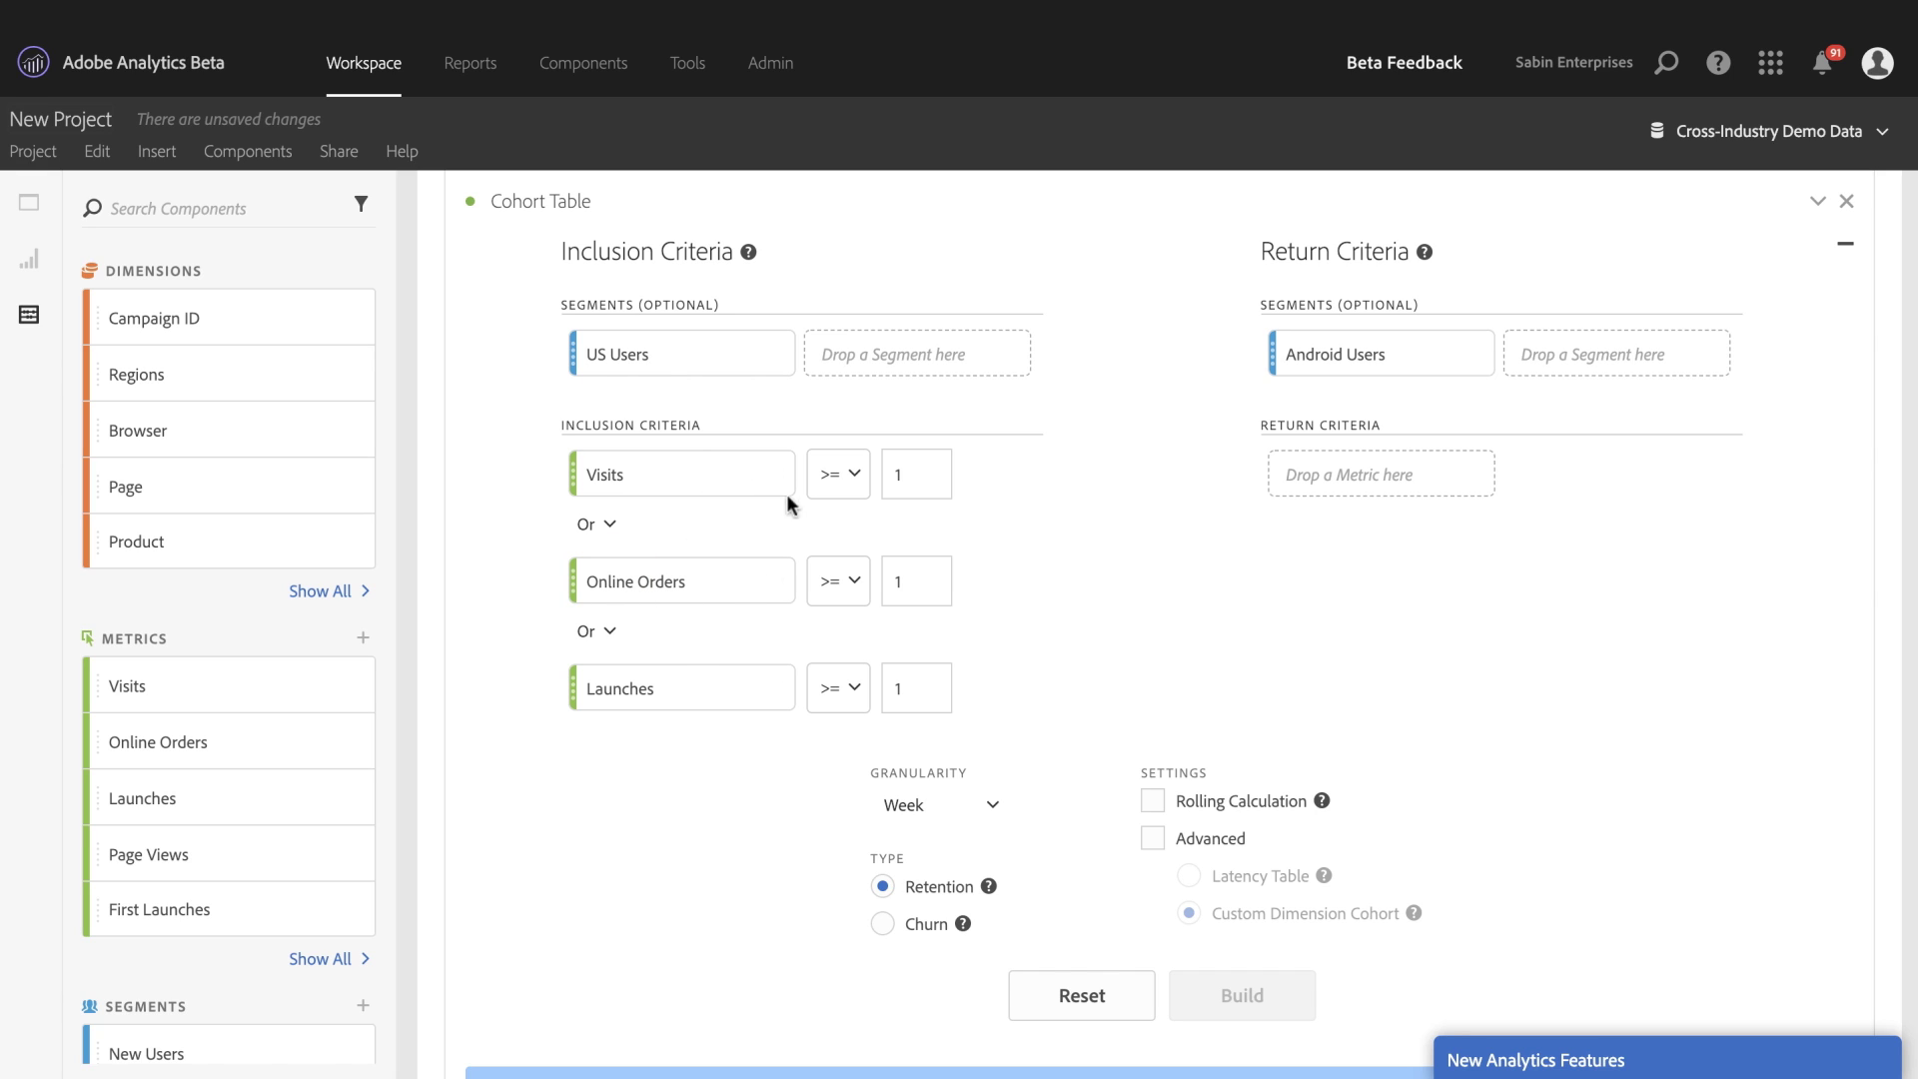
left_click(848, 482)
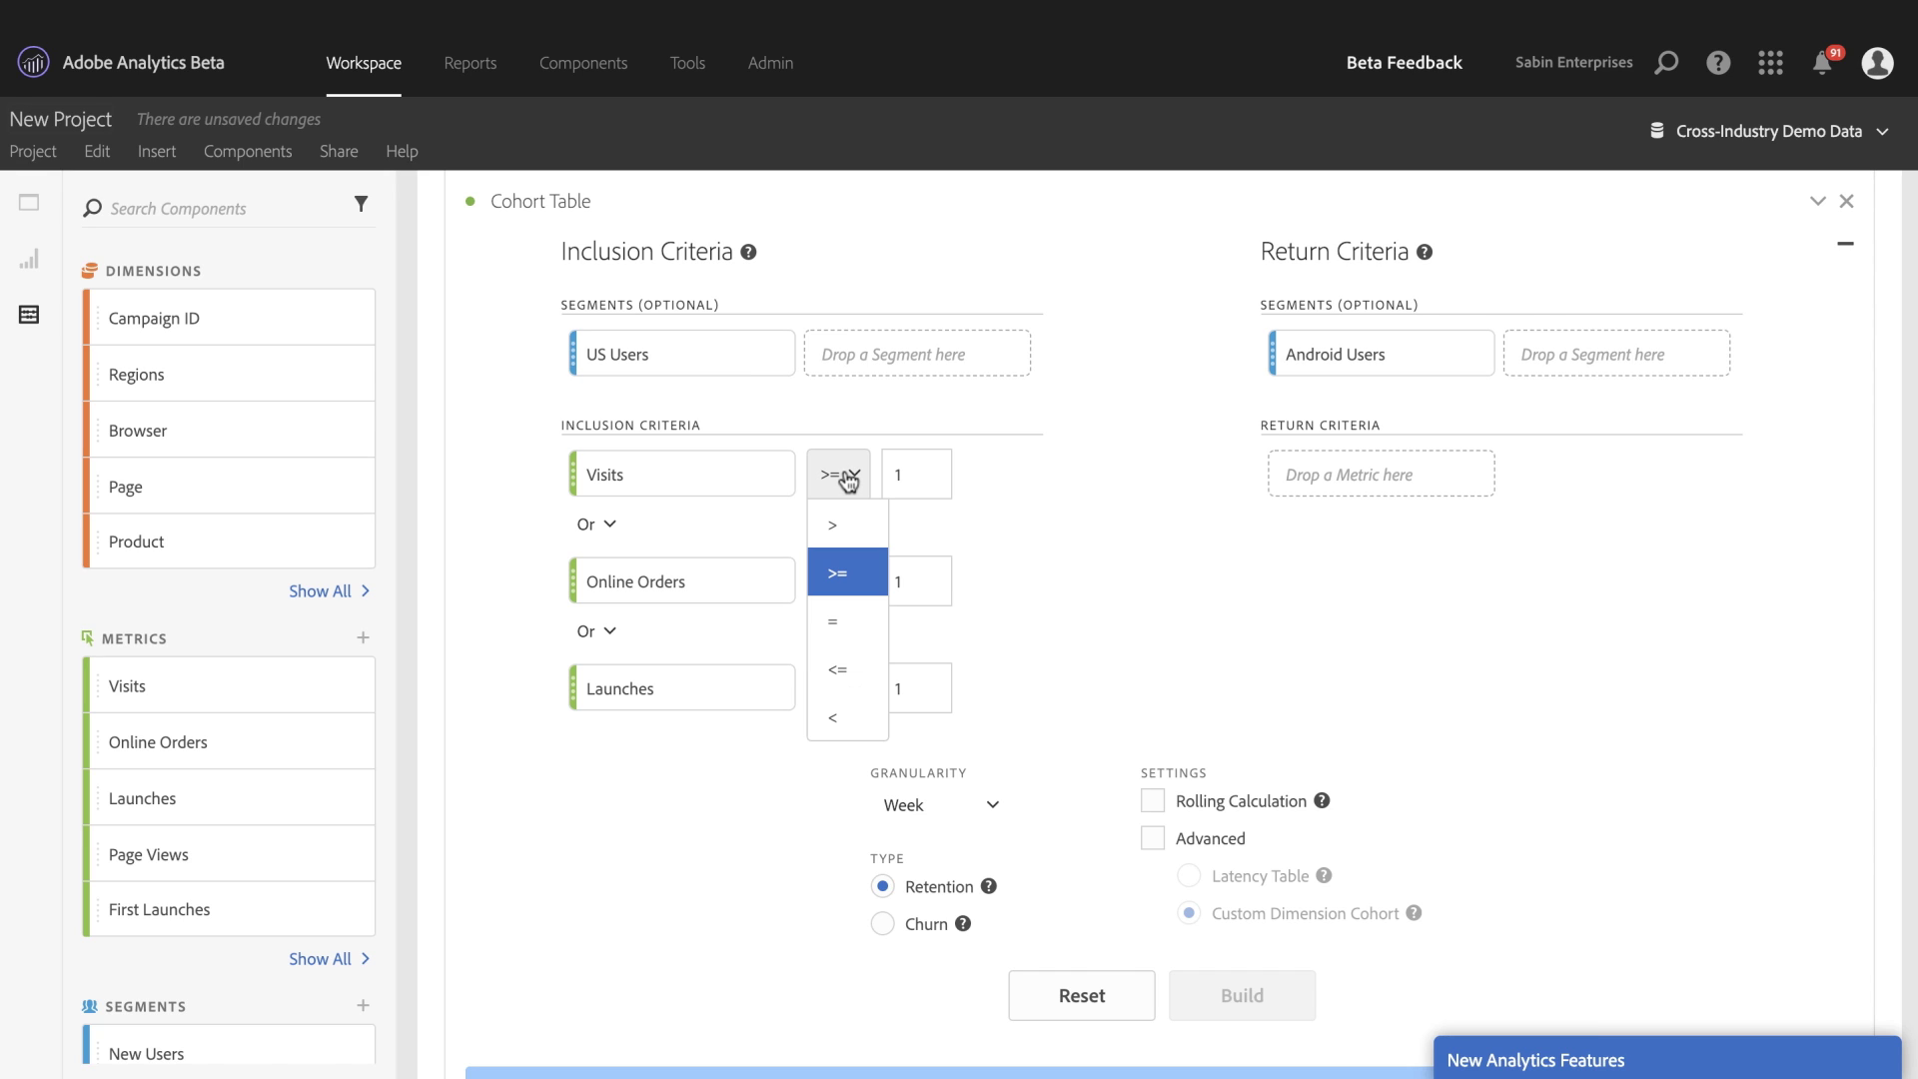
left_click(1112, 459)
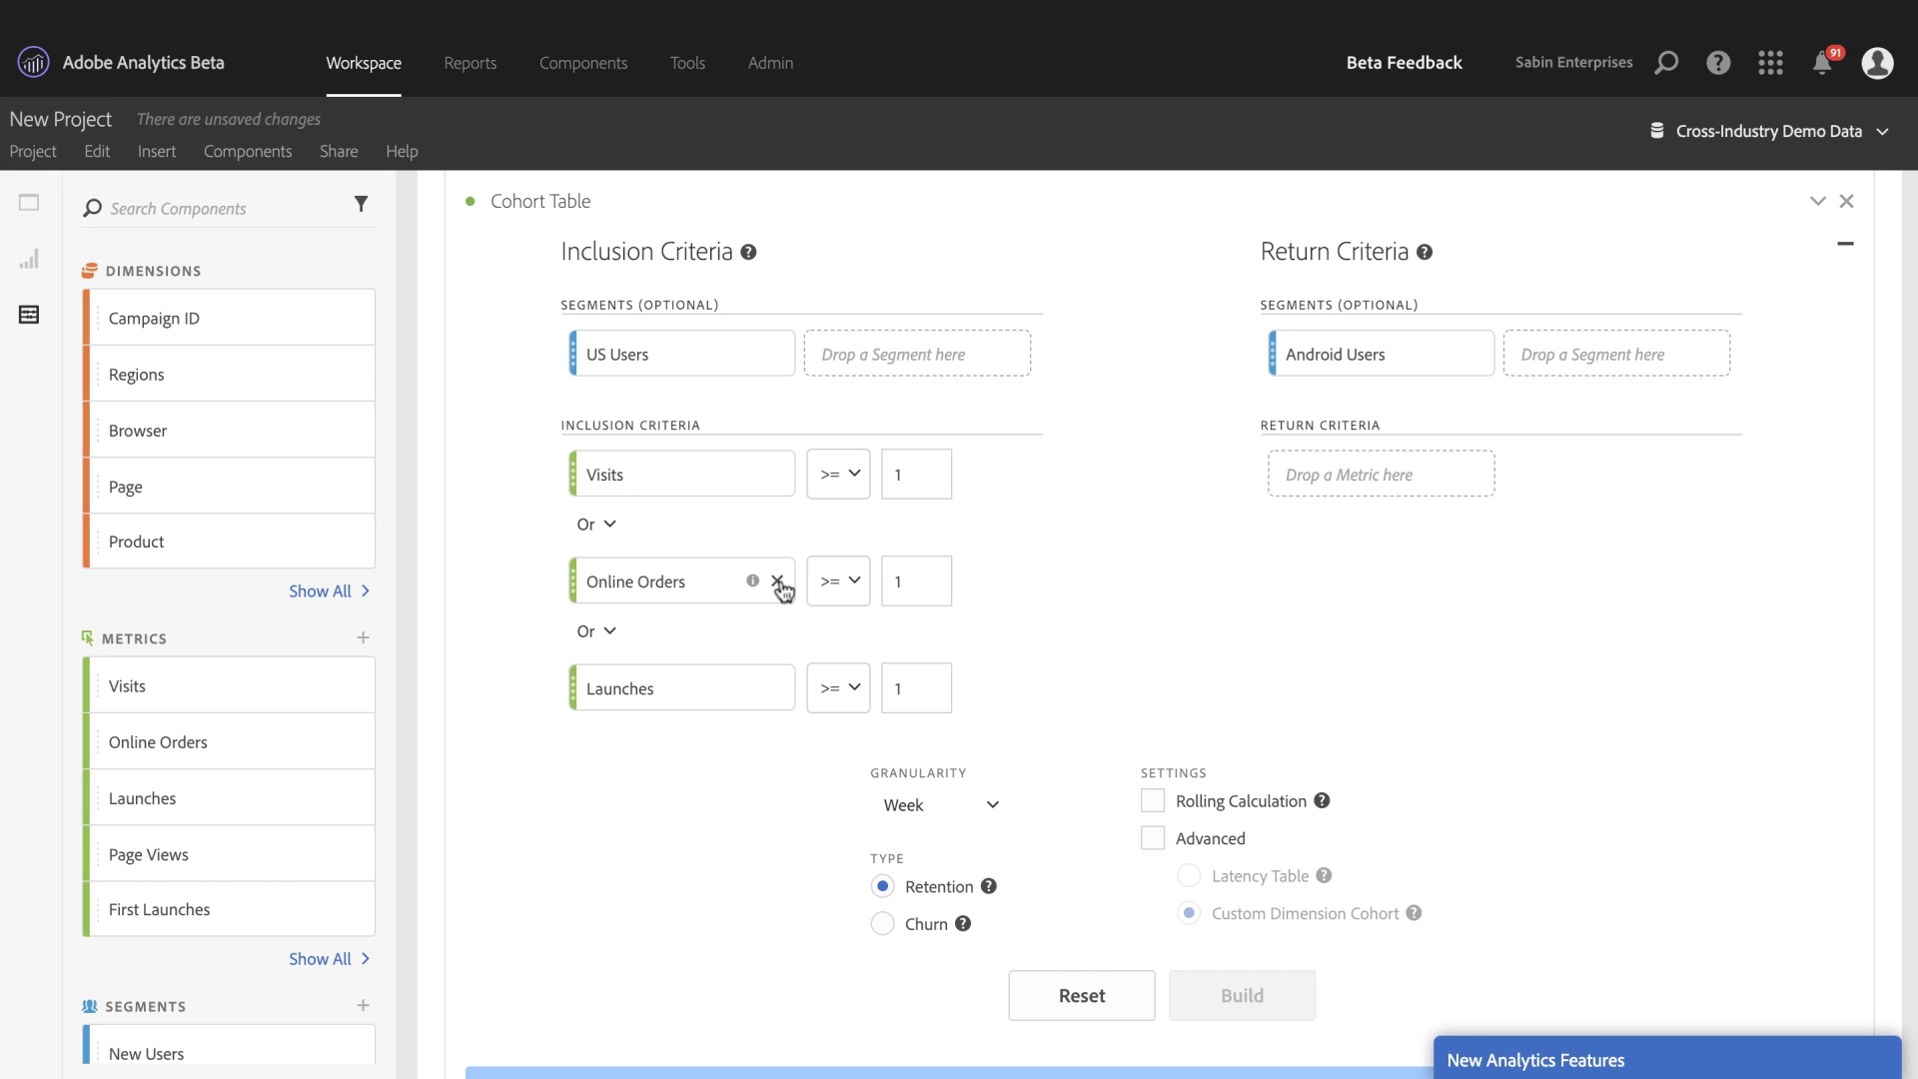
Step: Keep only Visits for inclusion, set Online Orders >= 1 as return, and remove both segments
left_click(777, 581)
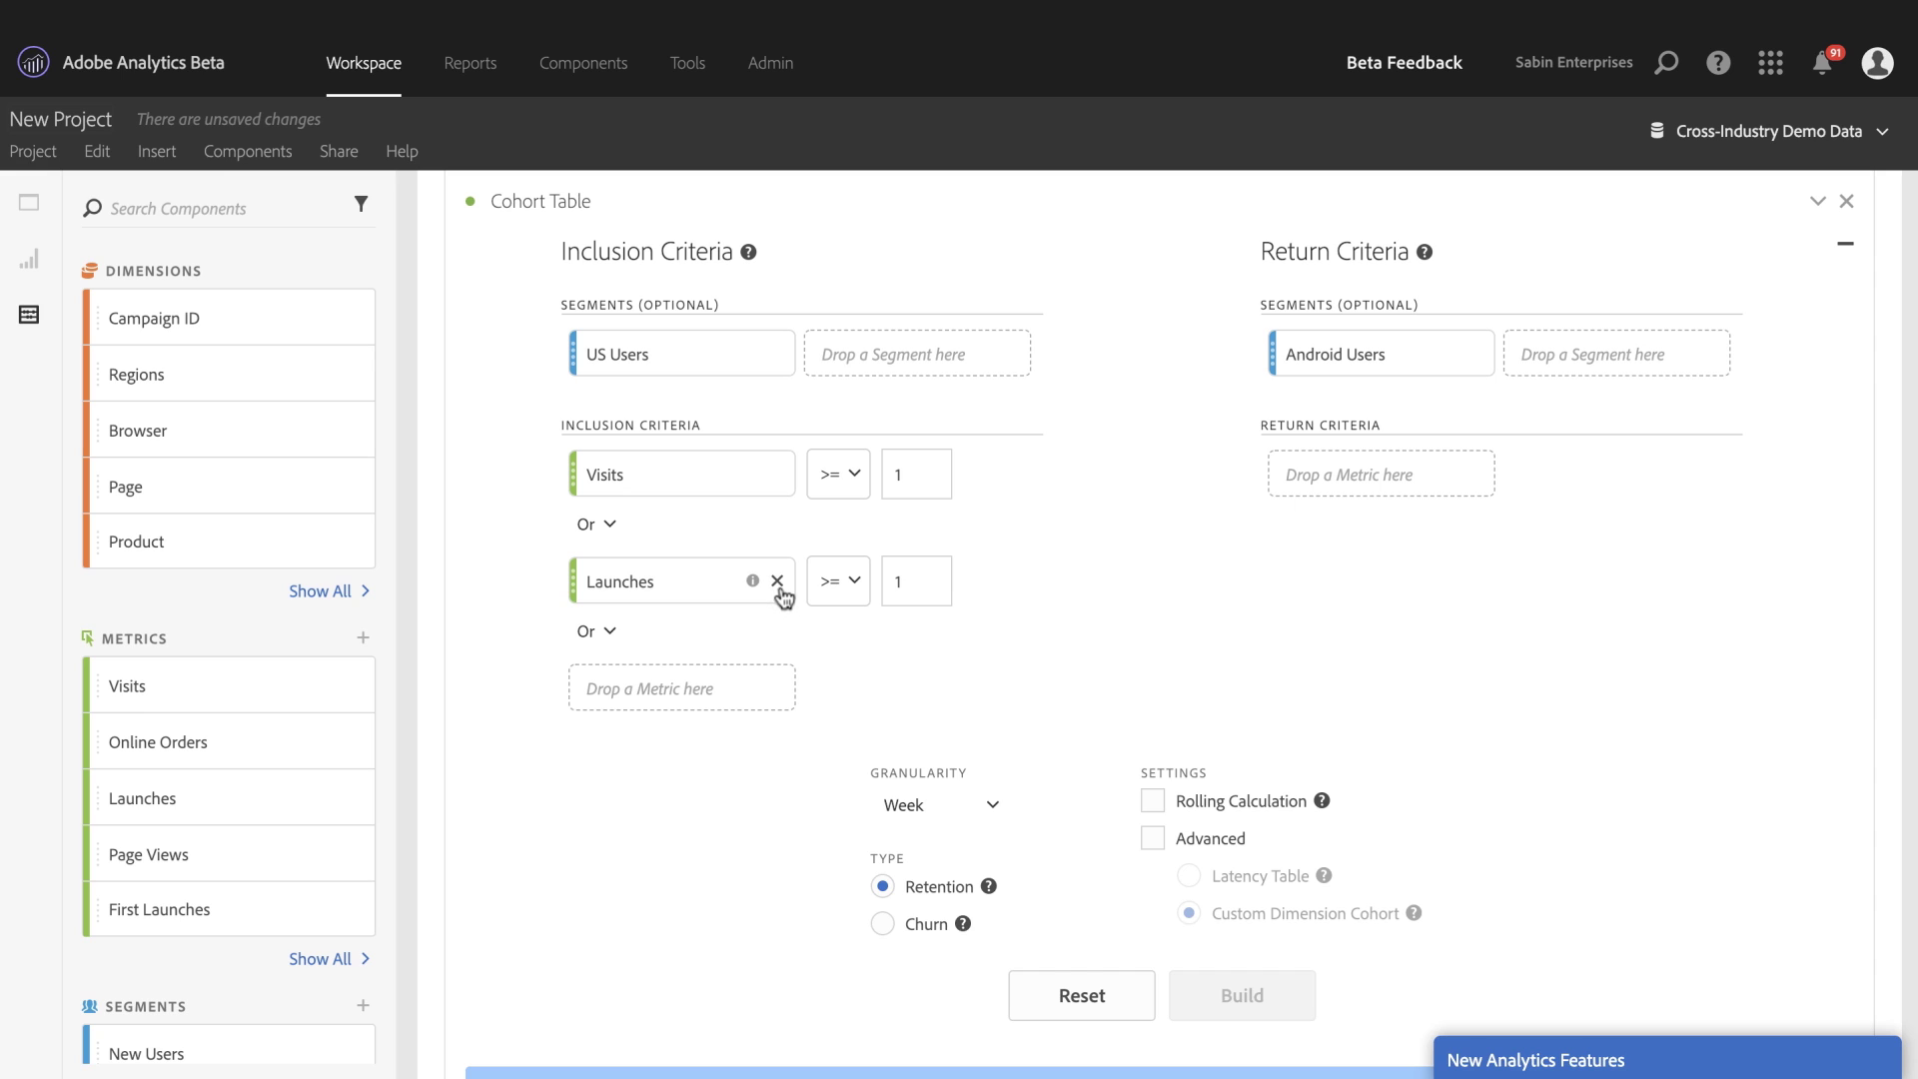
left_click(777, 581)
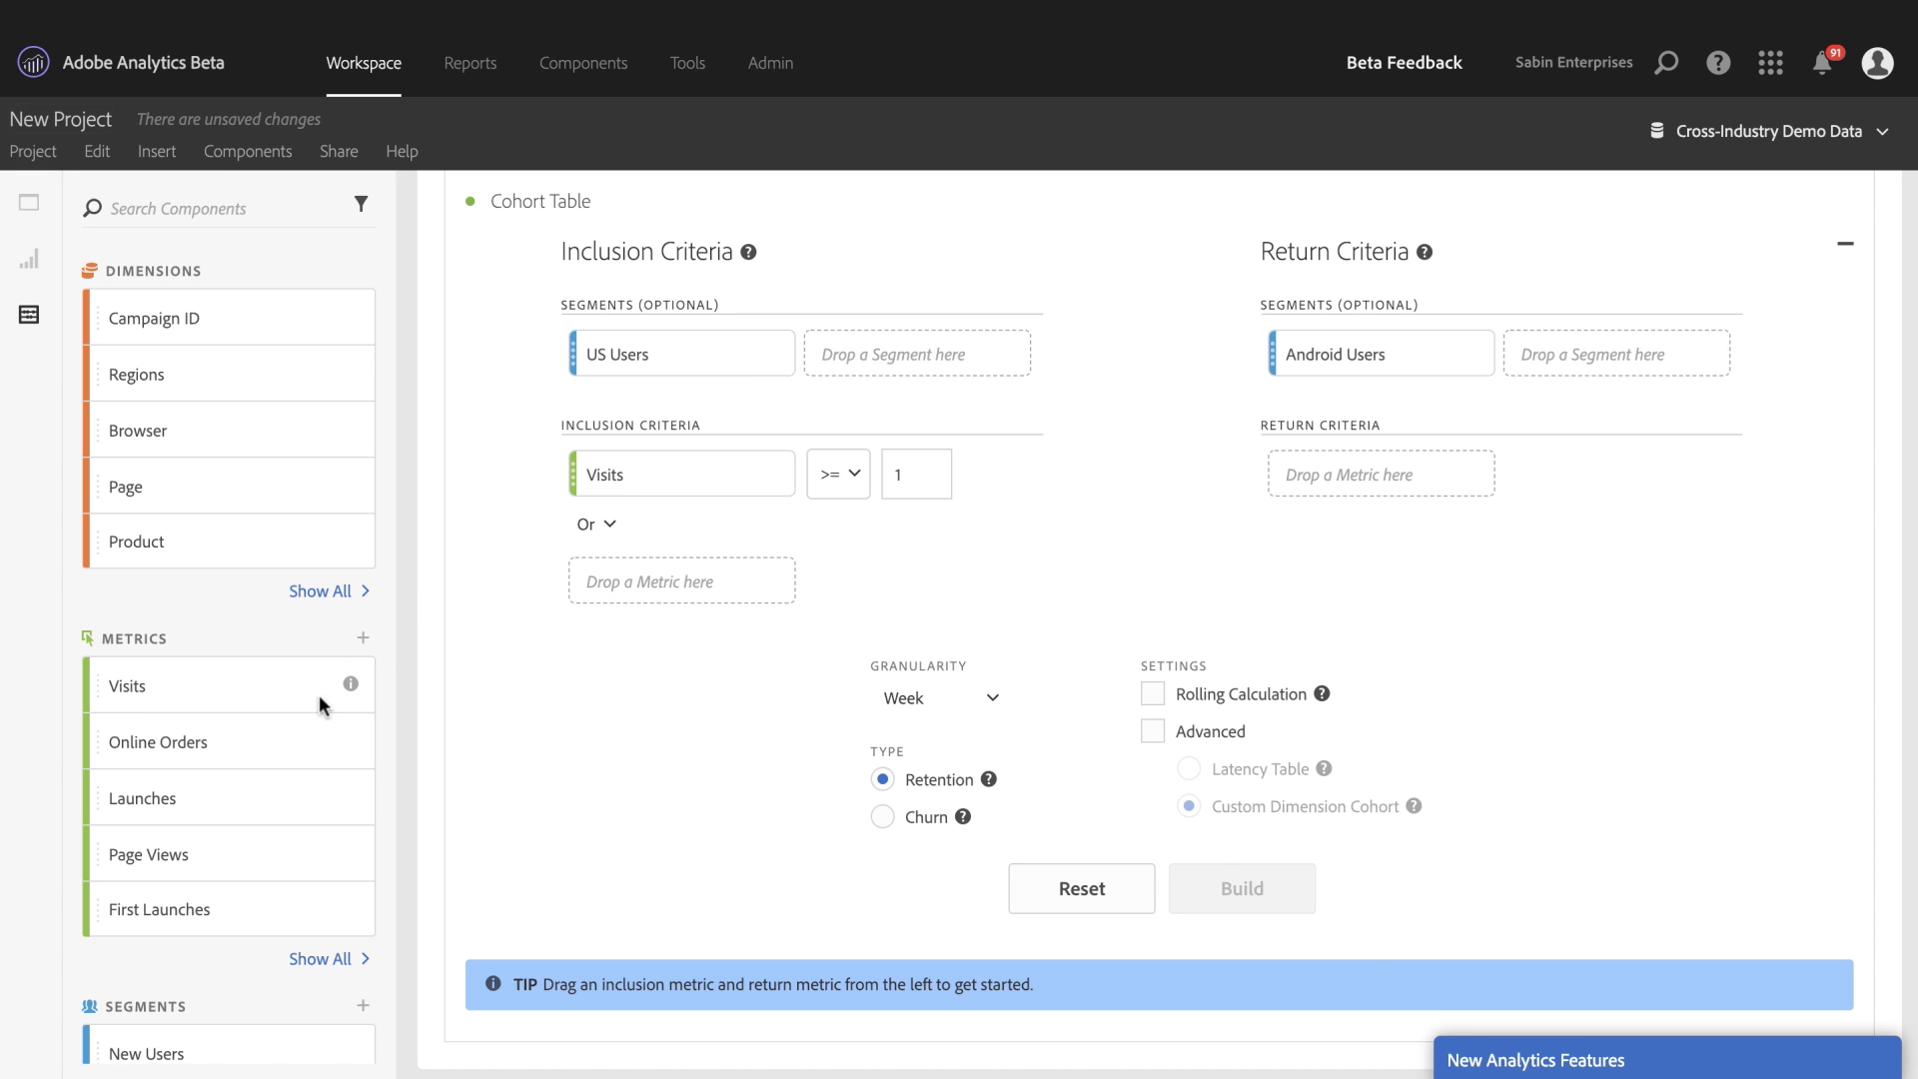
left_click_drag(256, 737, 1440, 490)
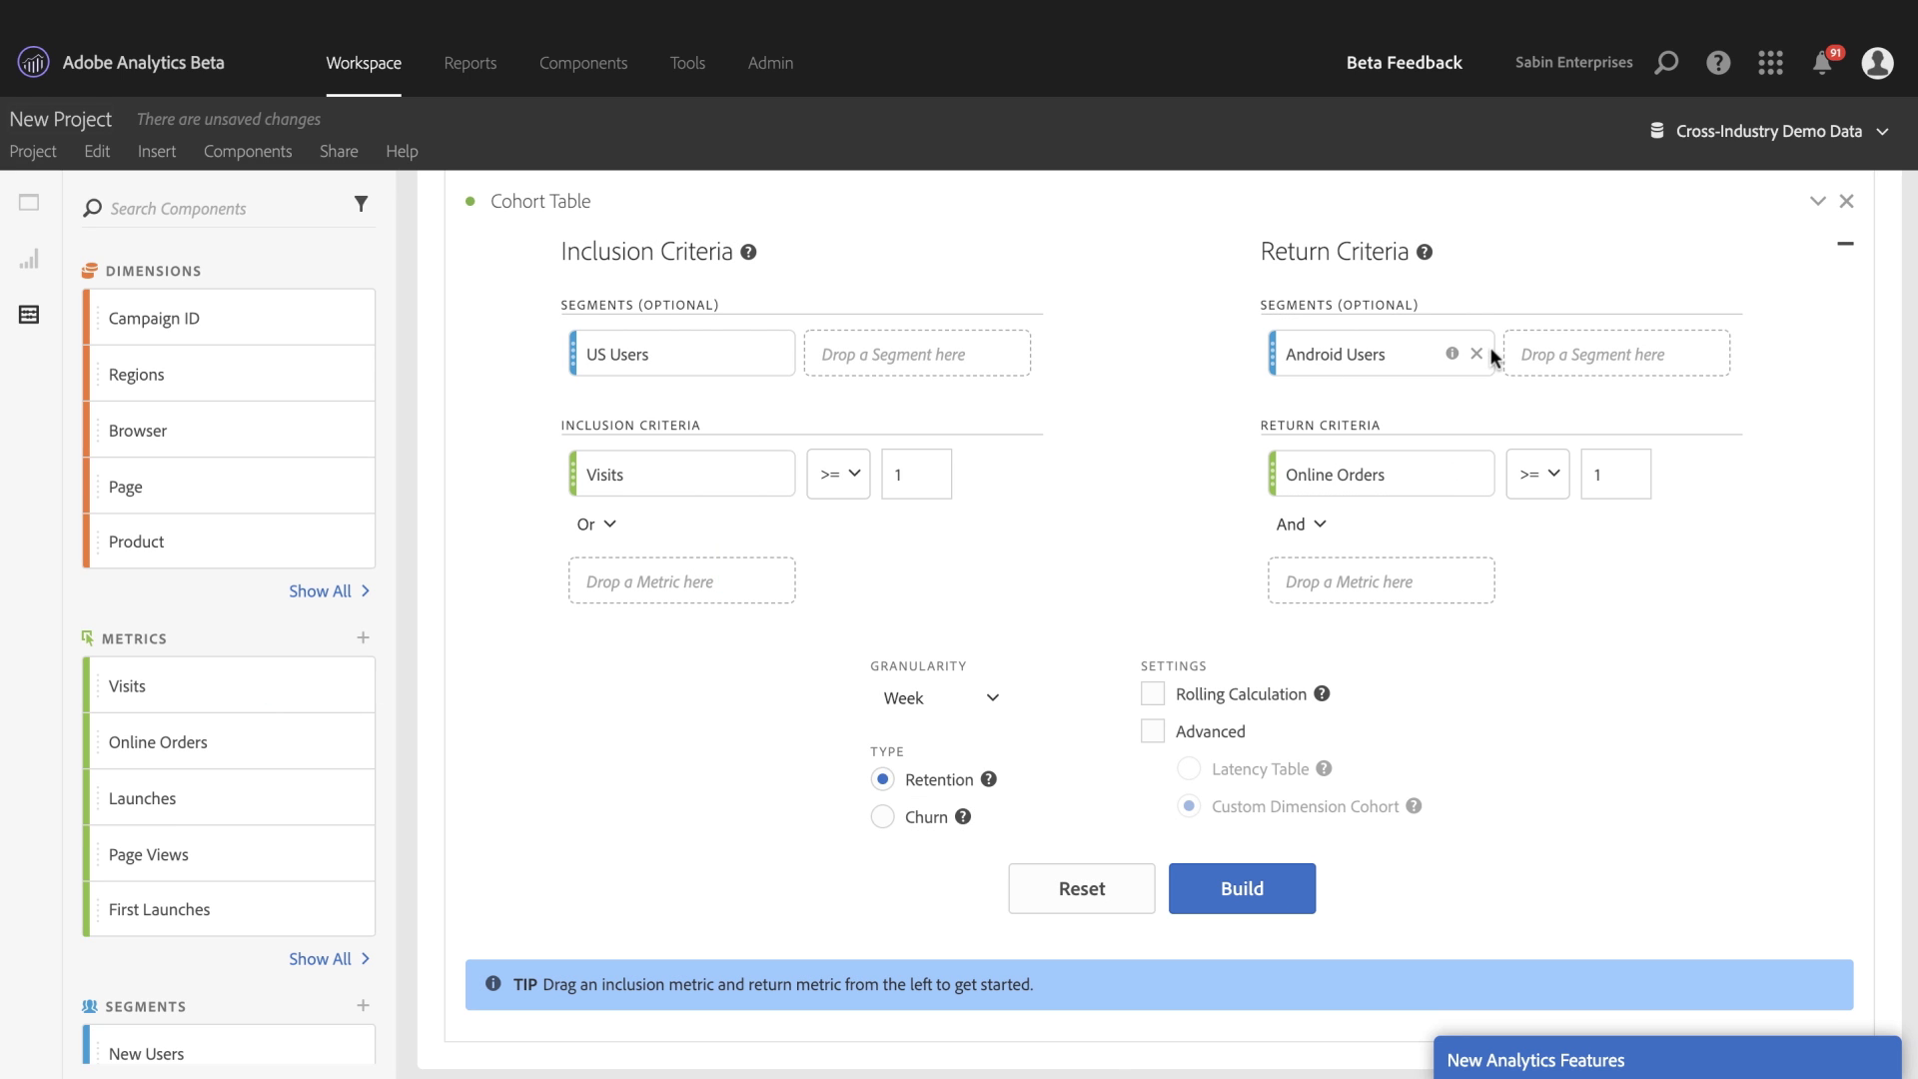
left_click(1476, 354)
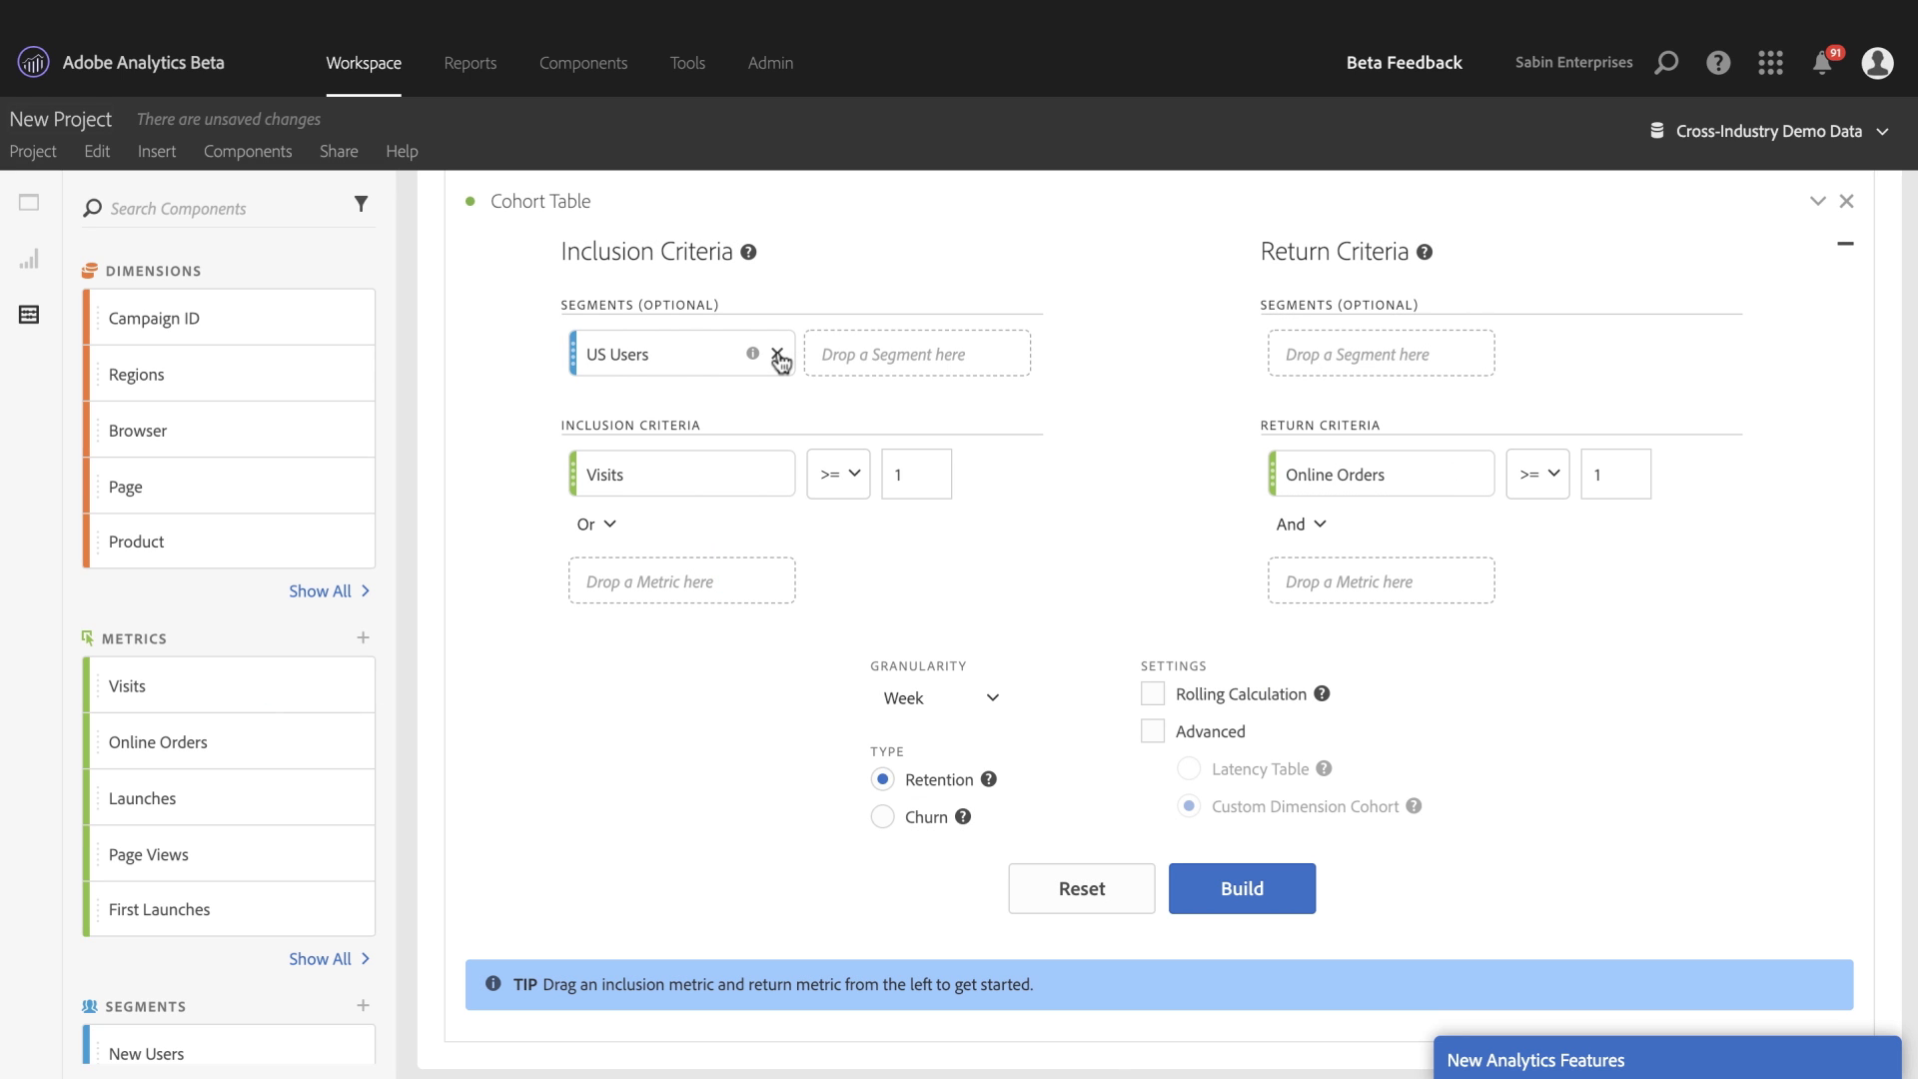
left_click(759, 354)
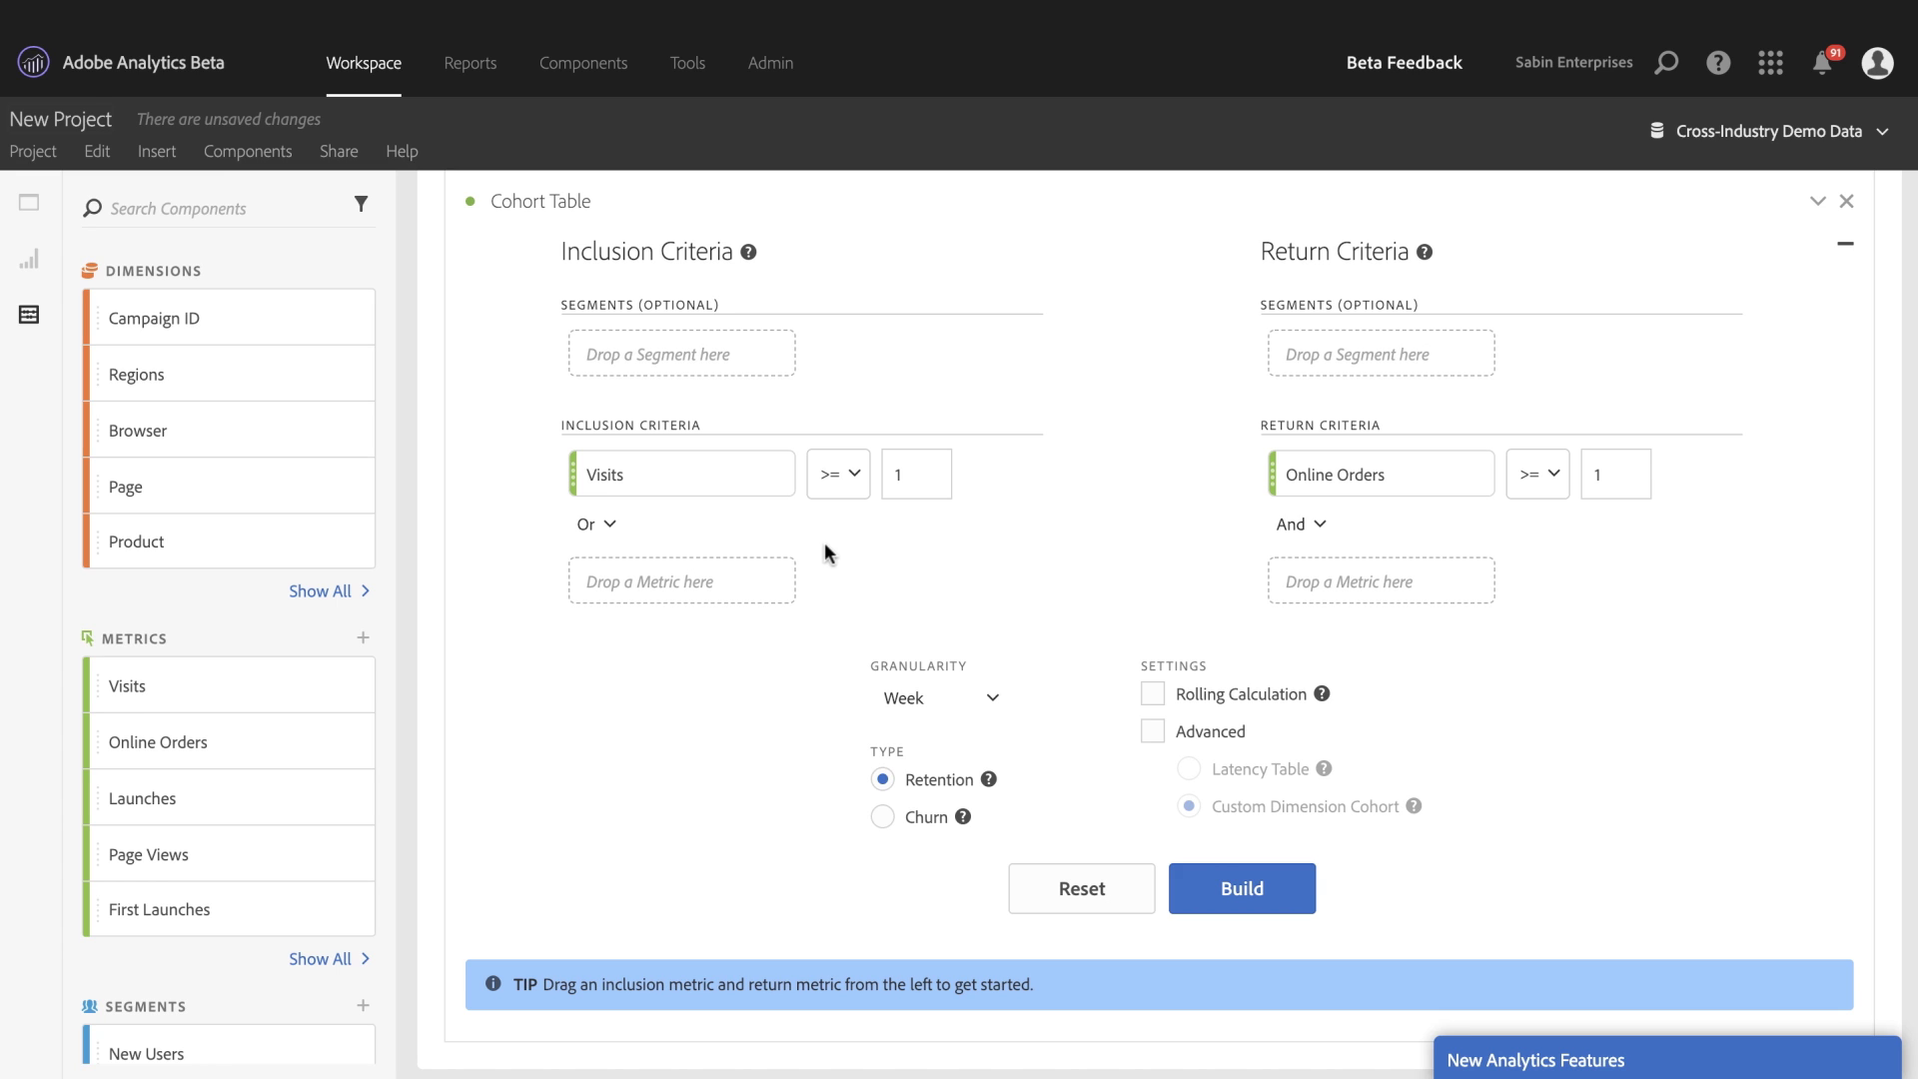
Step: Build the weekly Retention cohort table, then reopen its criteria in the builder
scroll(824, 541, "down", 2)
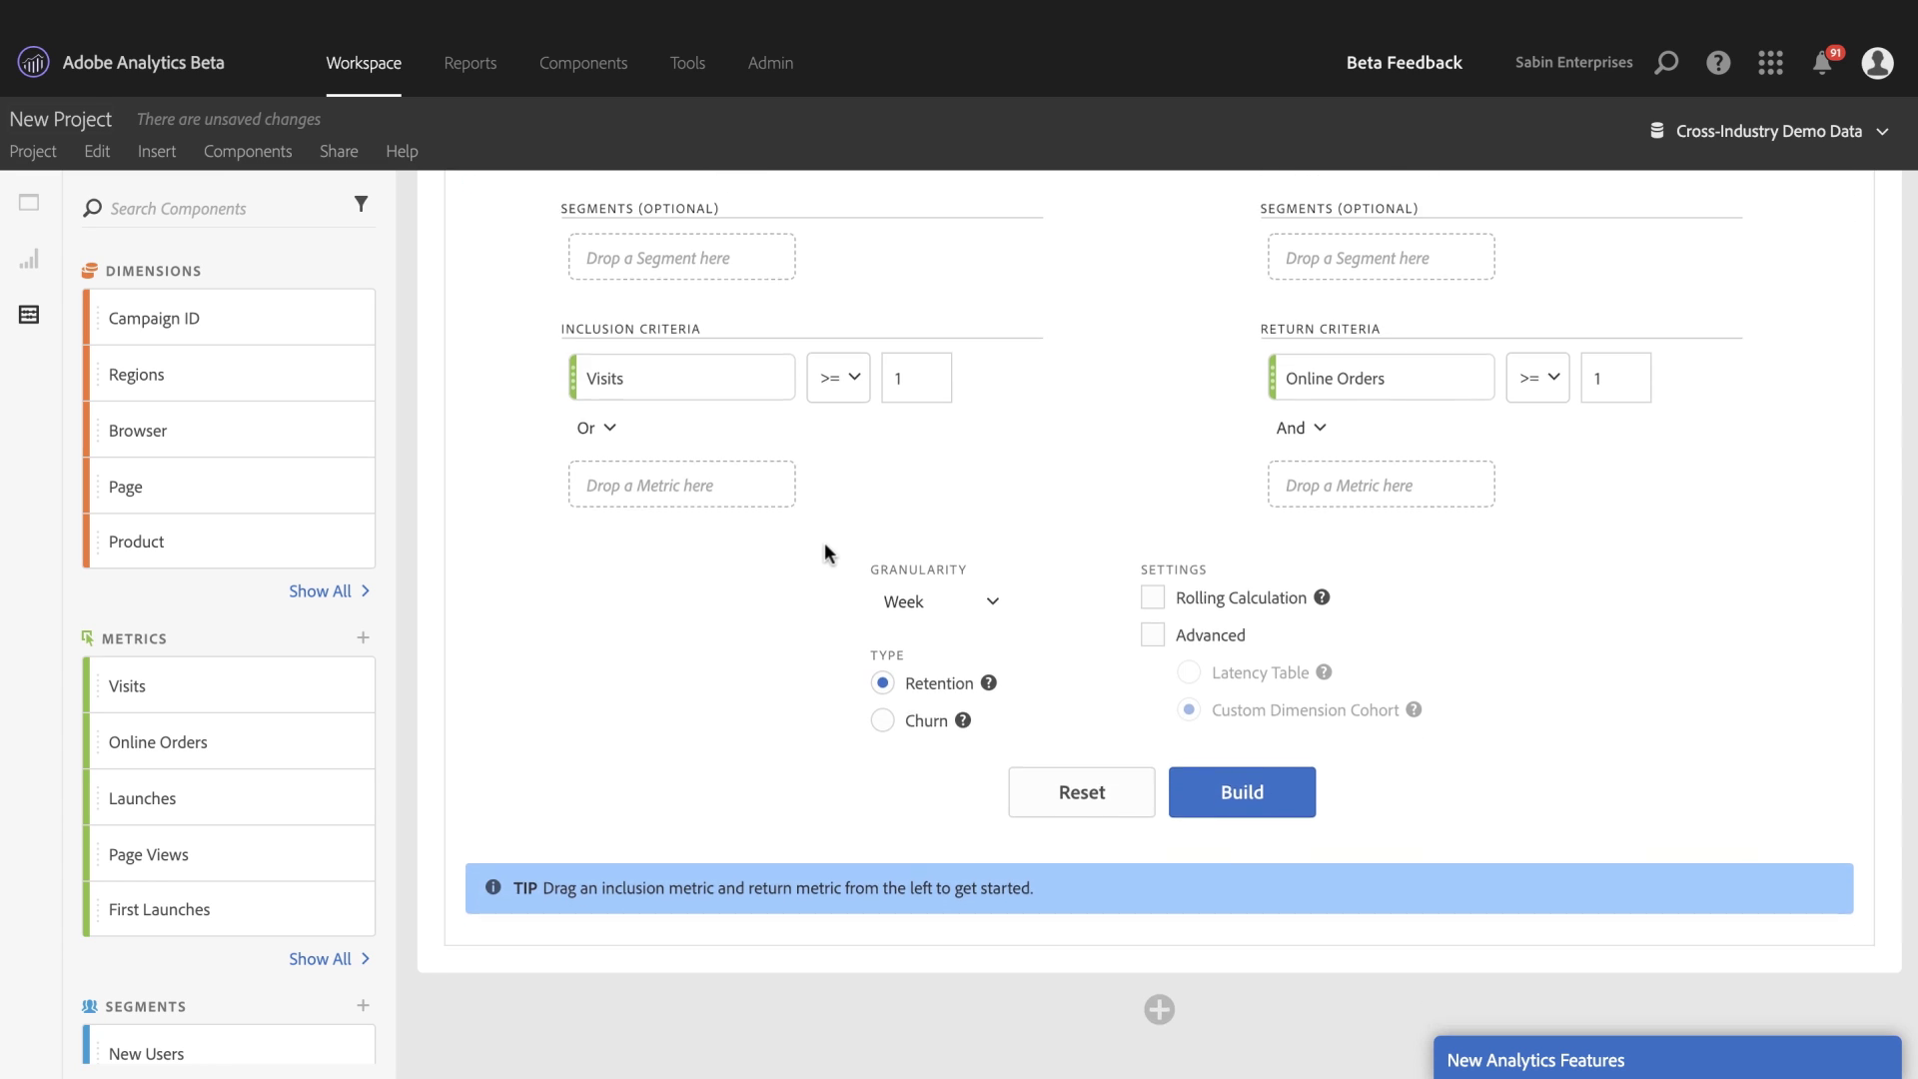
scroll(824, 542, "up", 1)
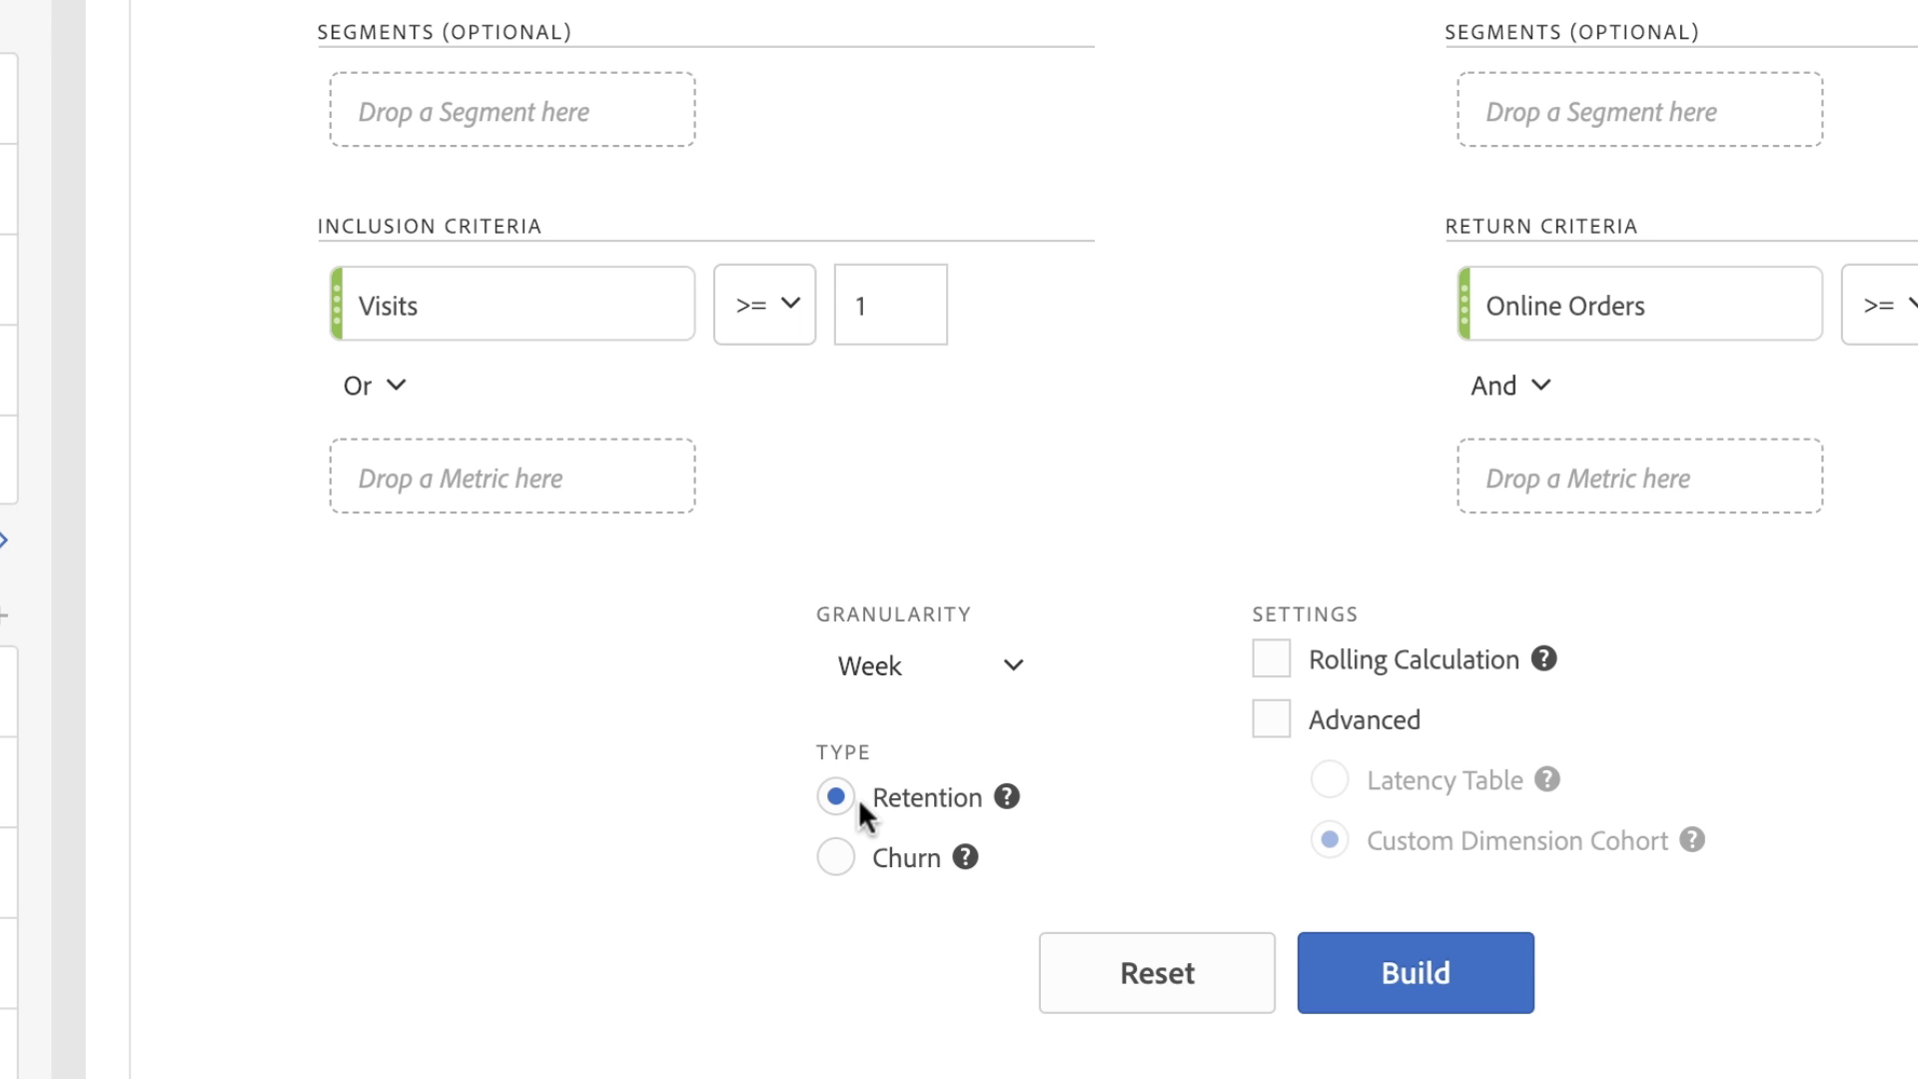
left_click(1415, 972)
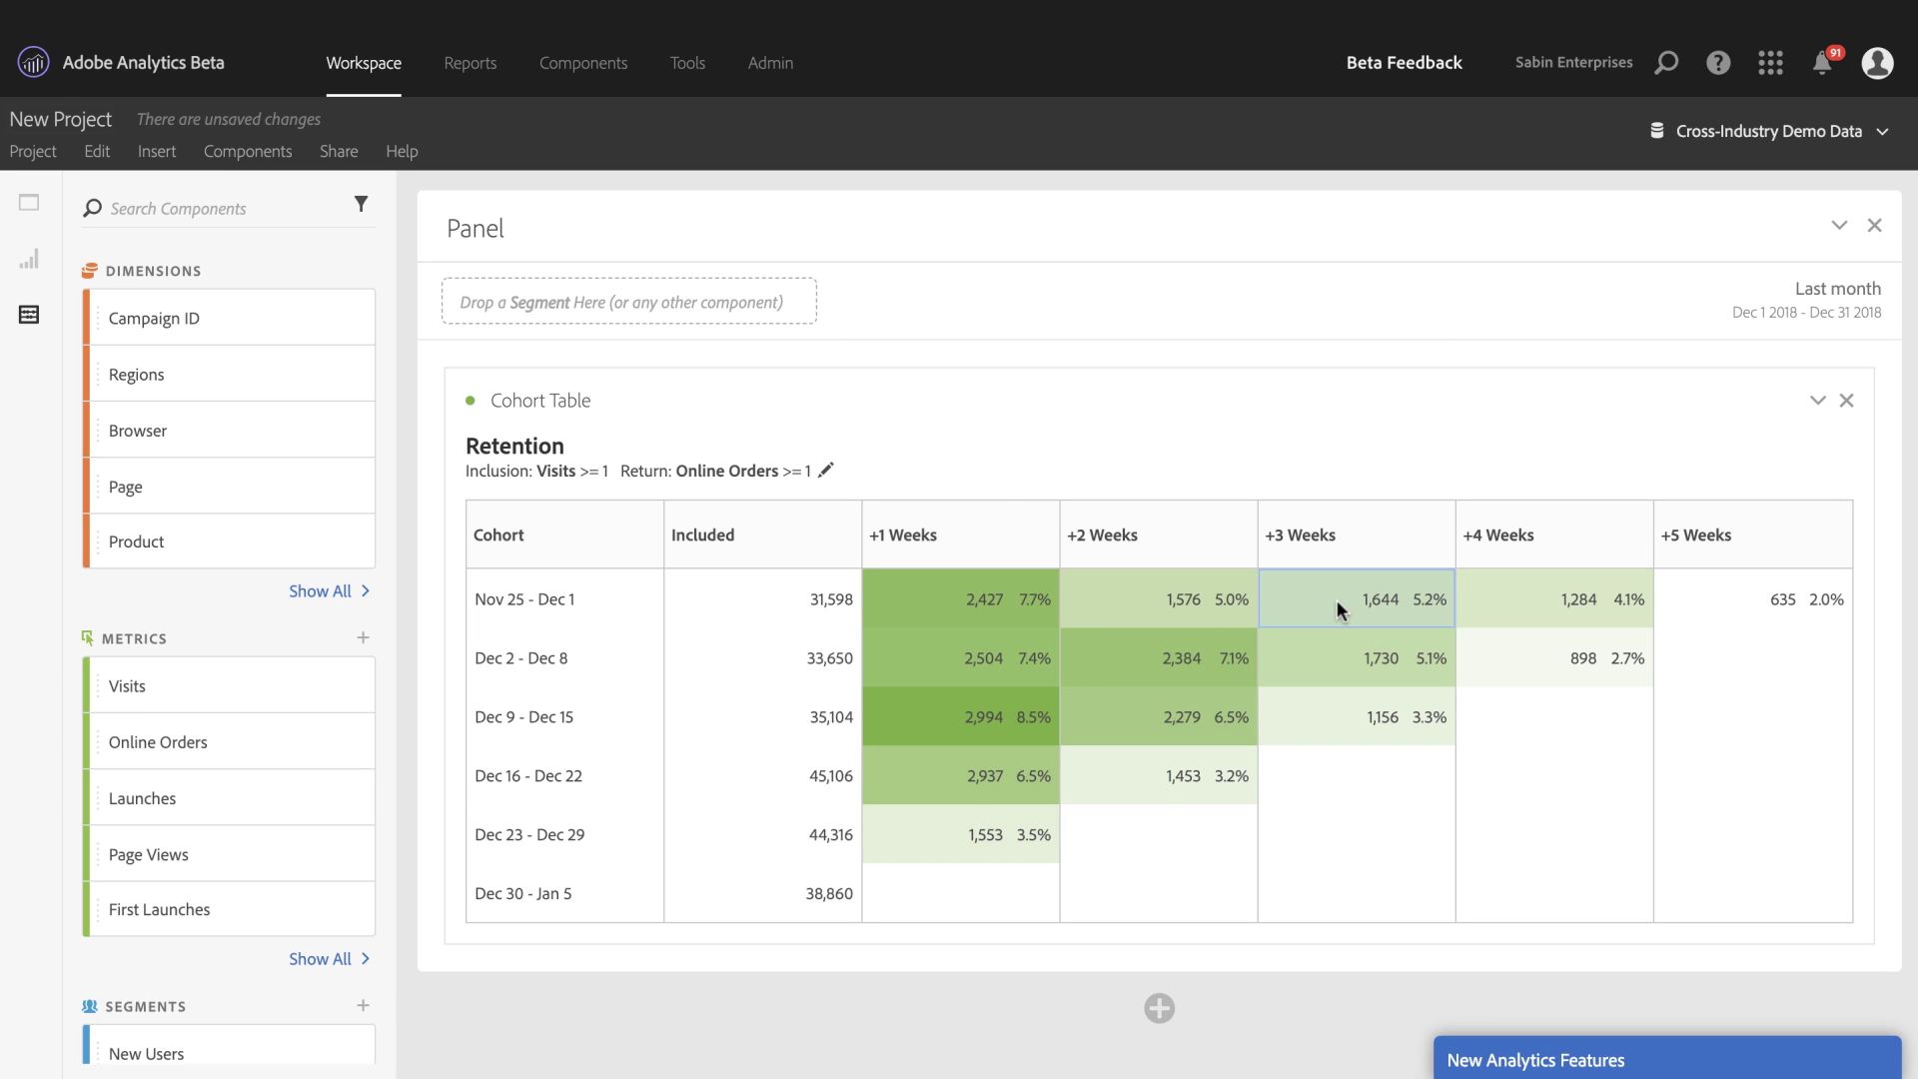
left_click(827, 474)
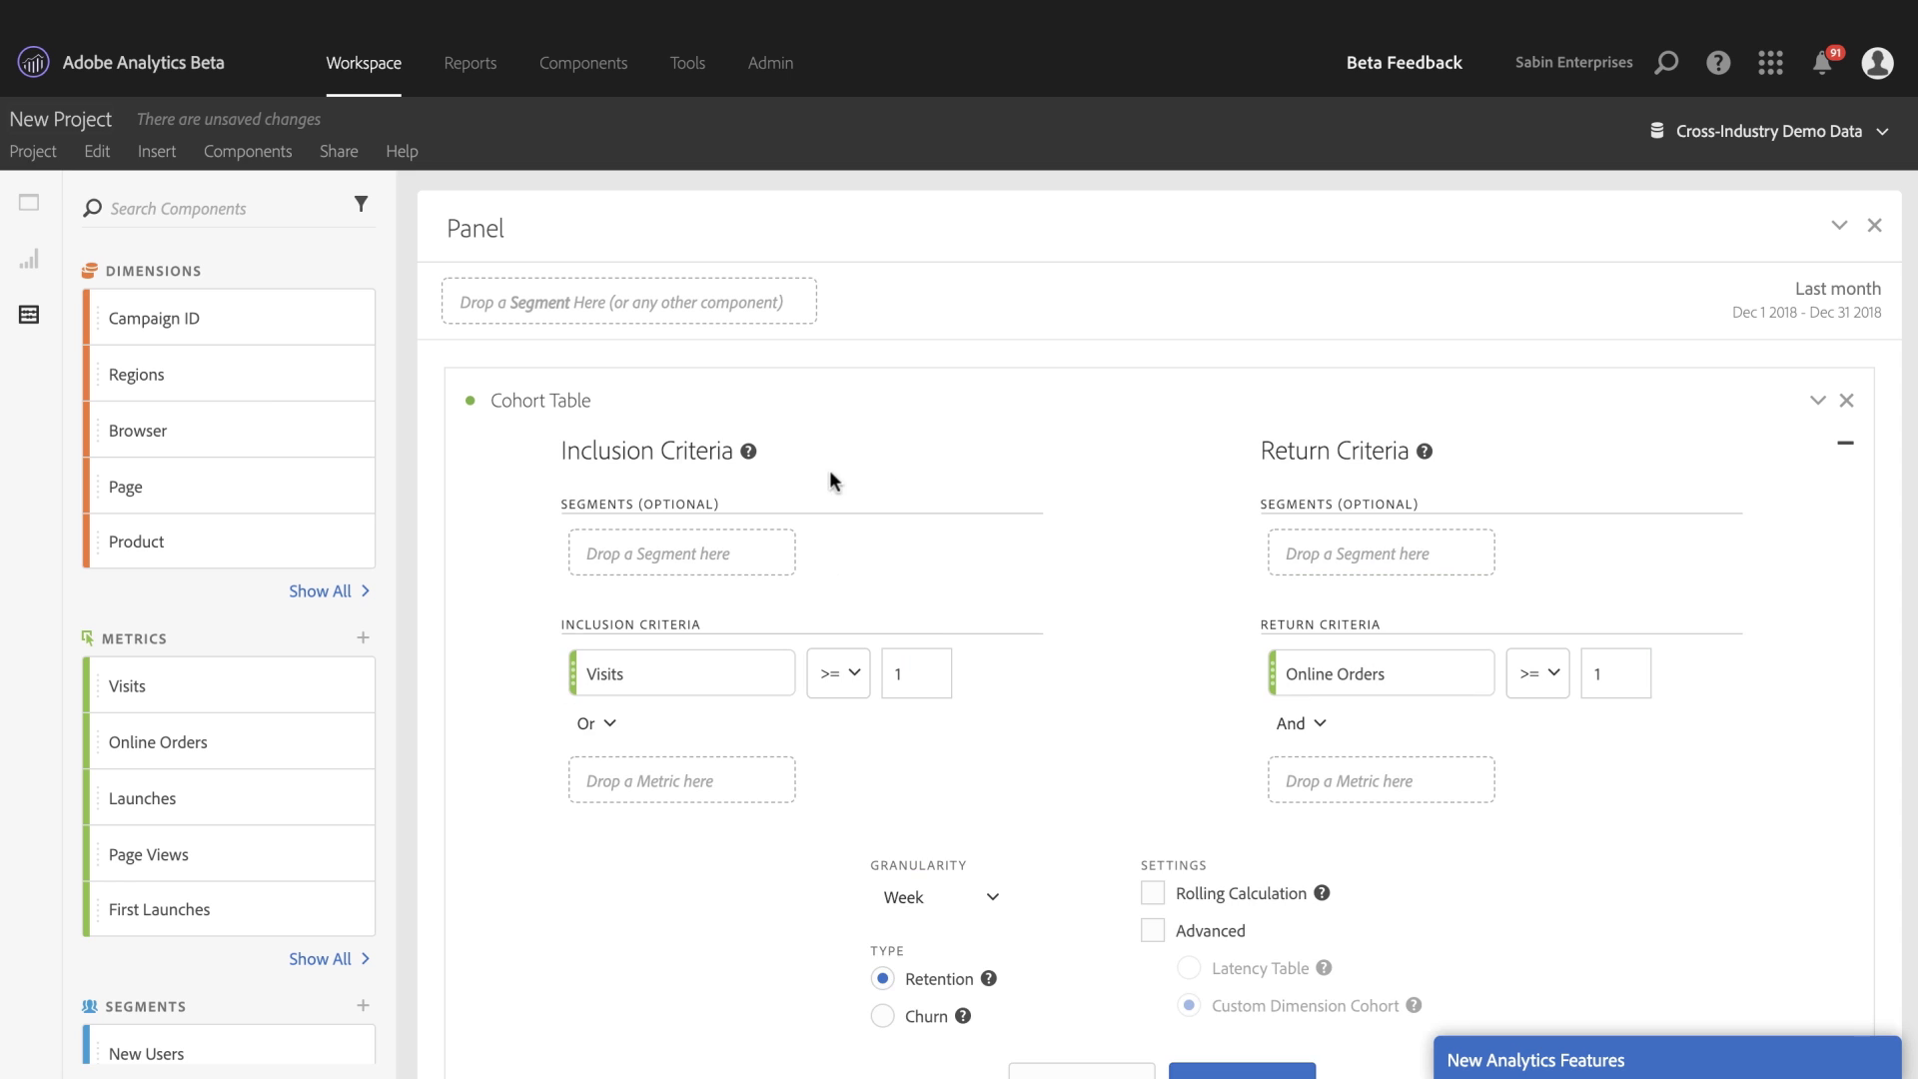
Step: Change the cohort Type to Churn and rebuild the weekly table
scroll(963, 675, "down", 2)
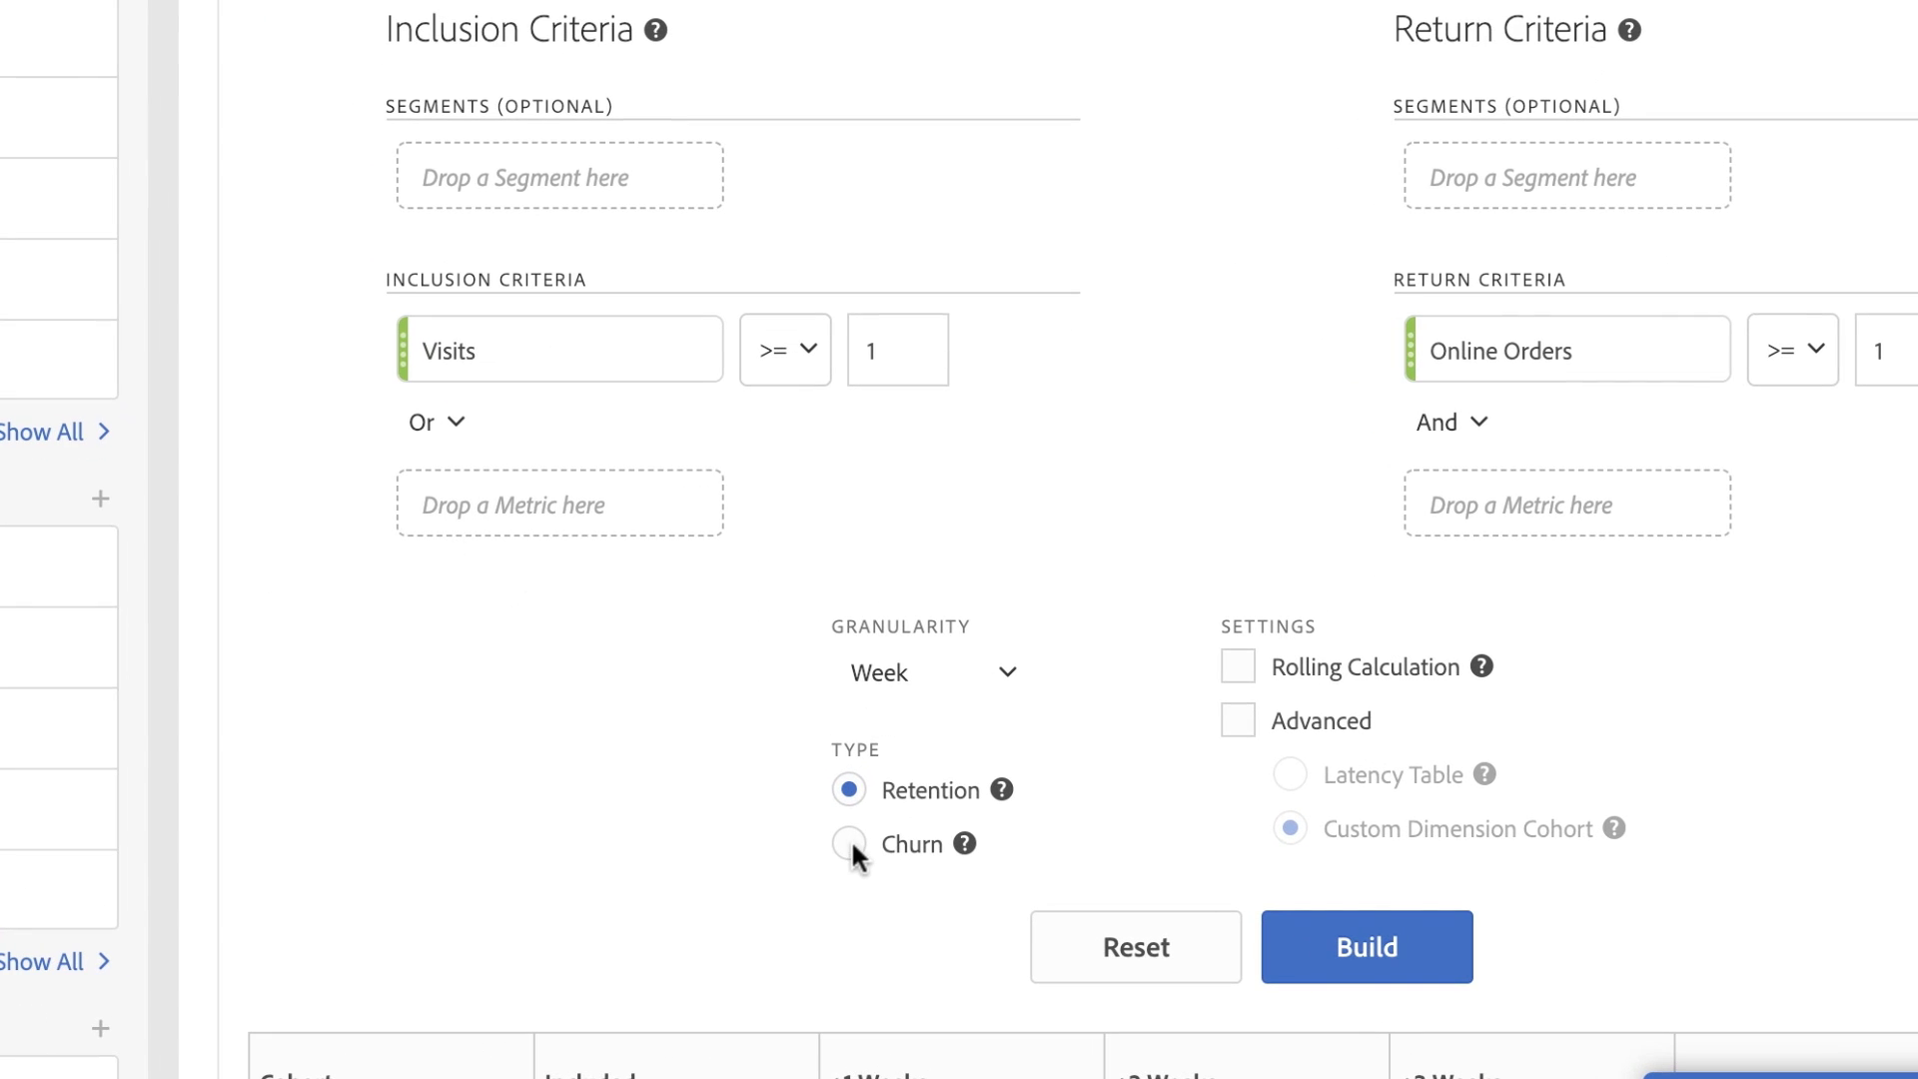
scroll(852, 845, "down", 3)
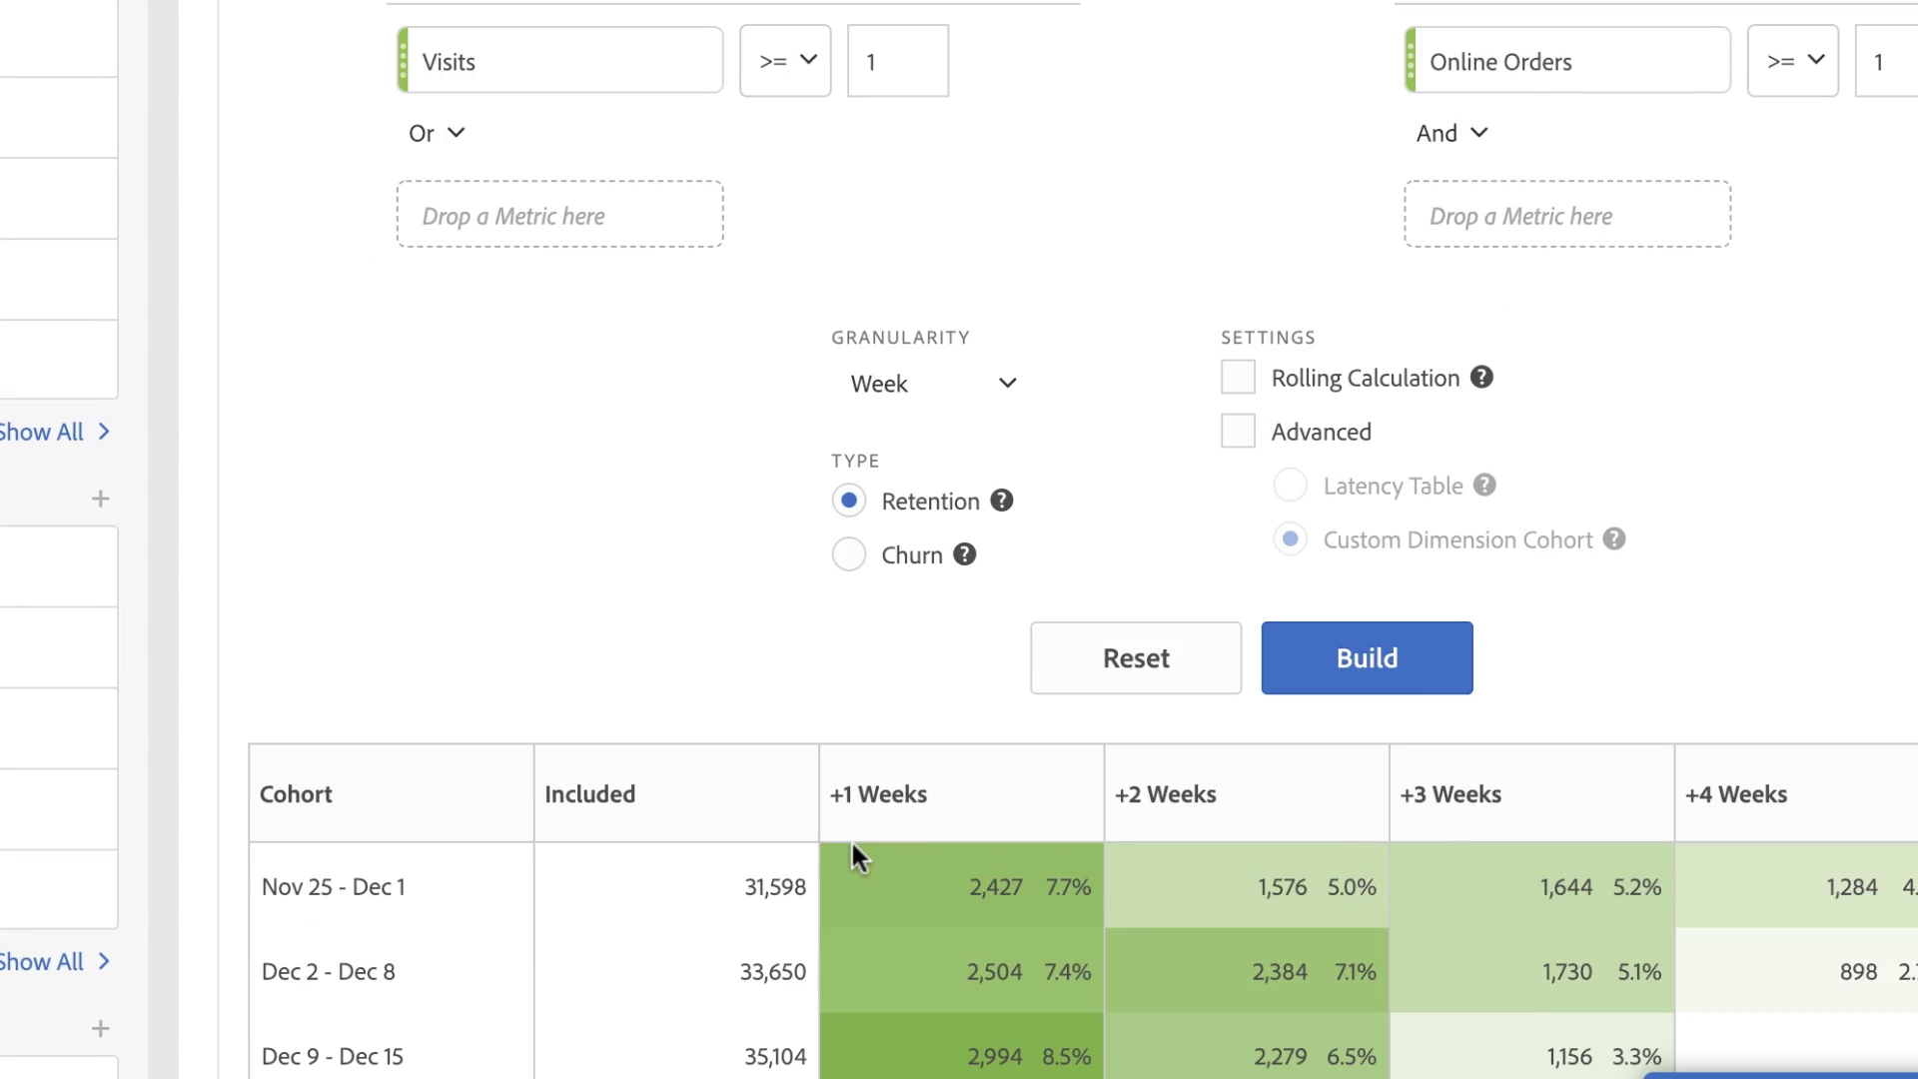
left_click(848, 554)
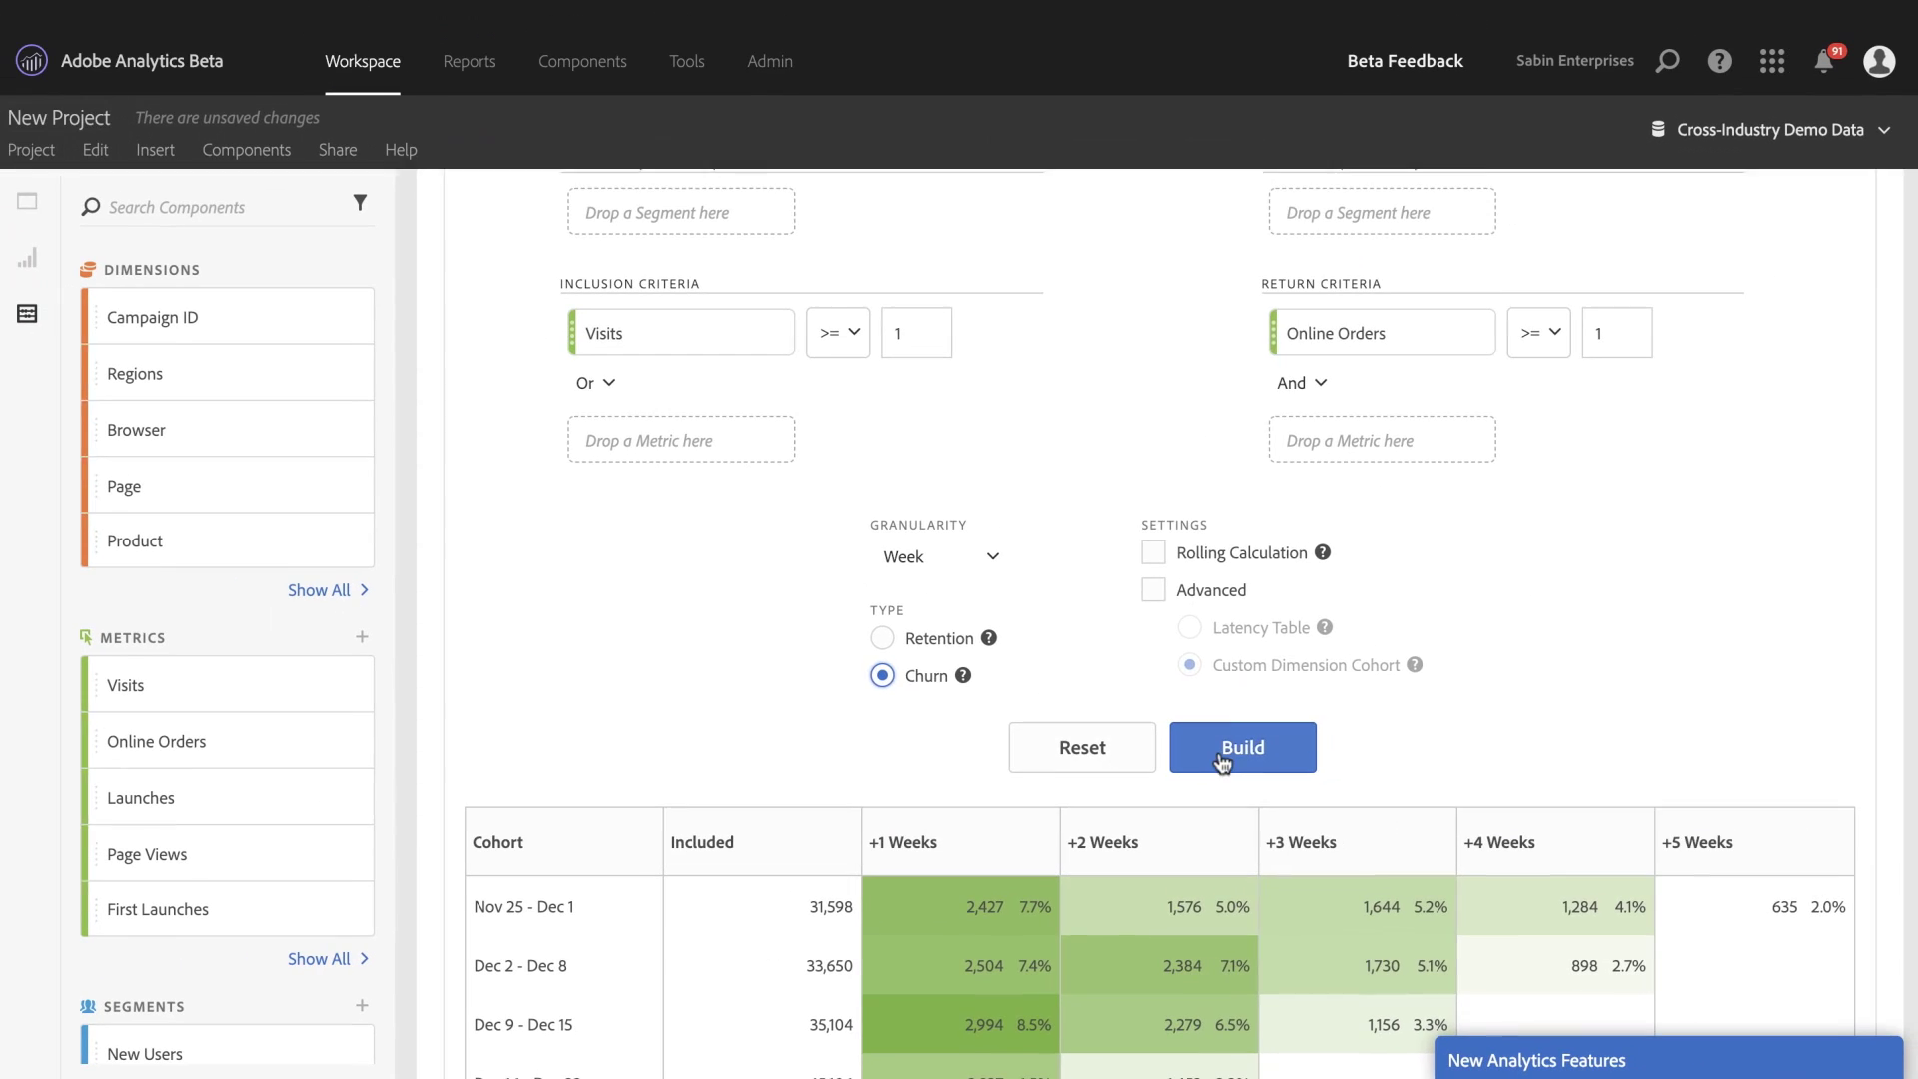
left_click(1366, 657)
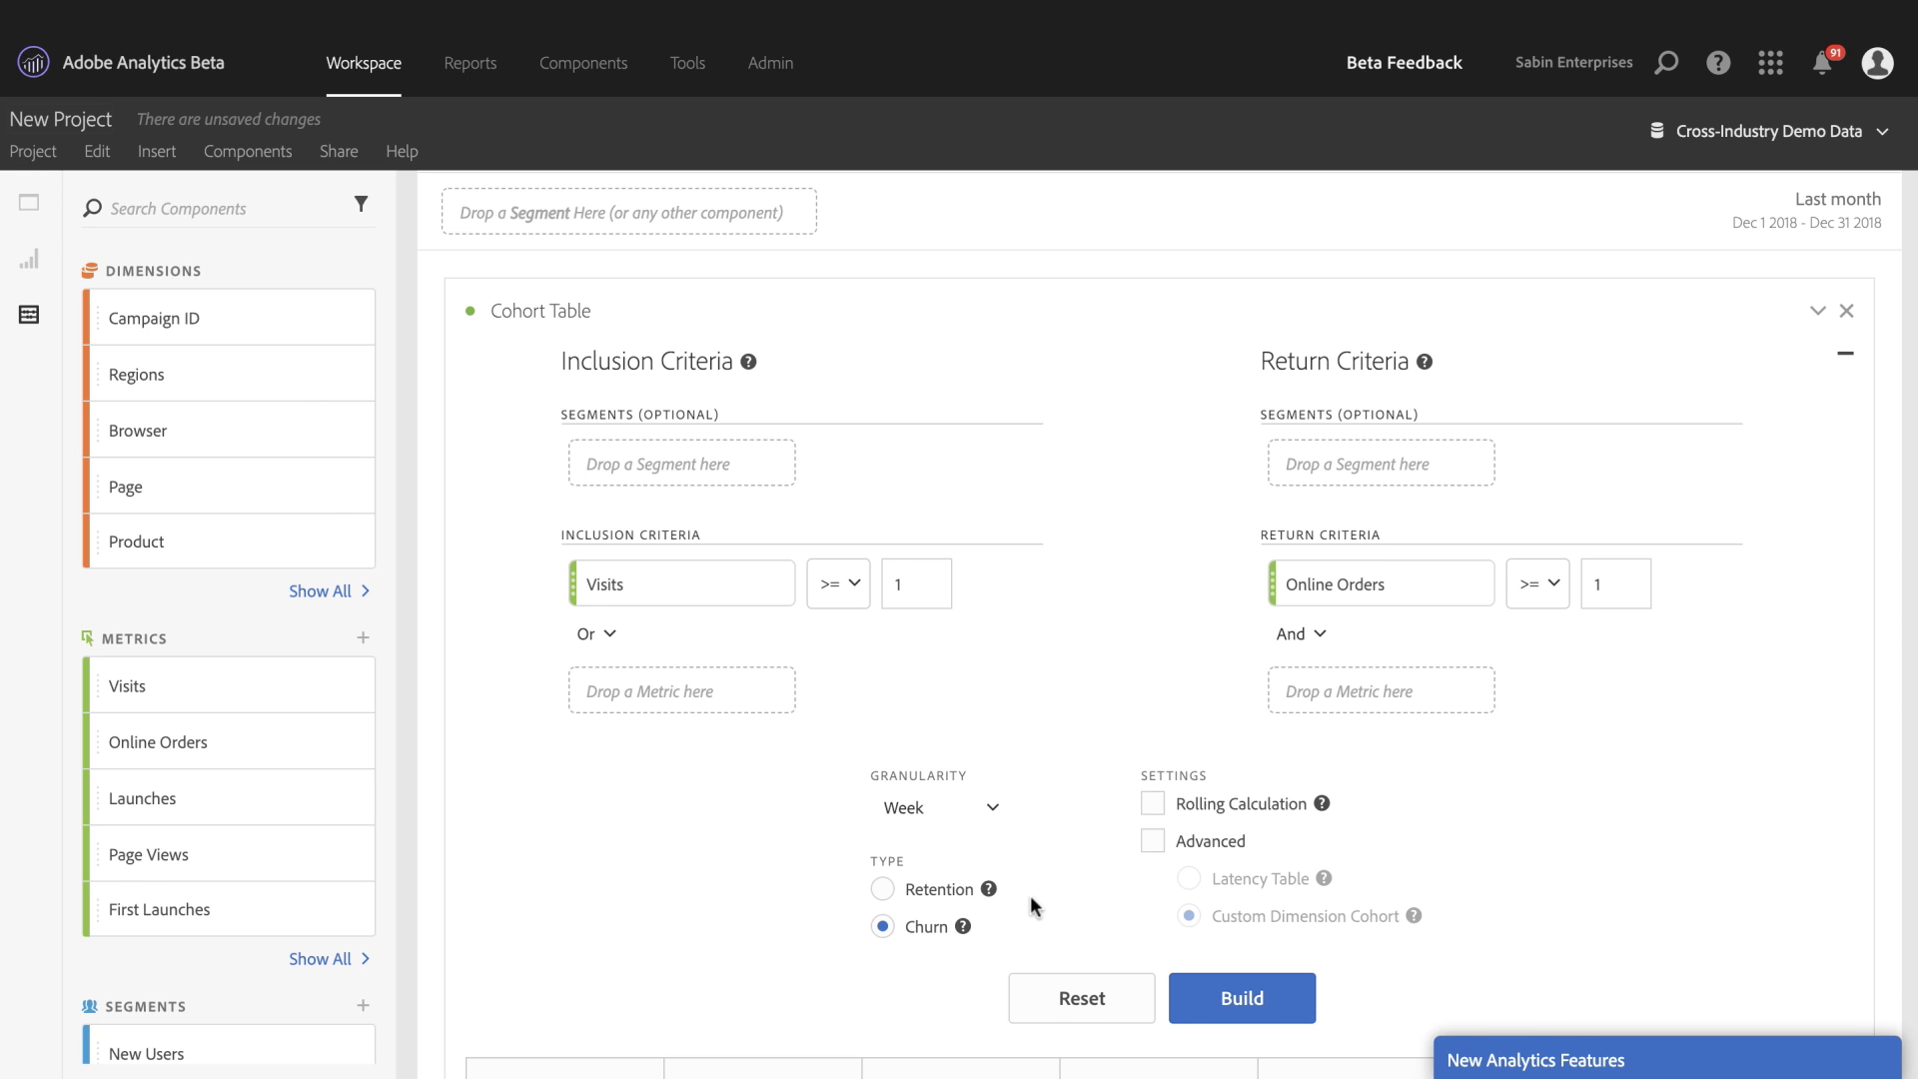
Step: Set Type back to Retention with Rolling Calculation and rebuild as Retention: Rolling Cohort
scroll(1028, 895, "down", 2)
left_click(882, 748)
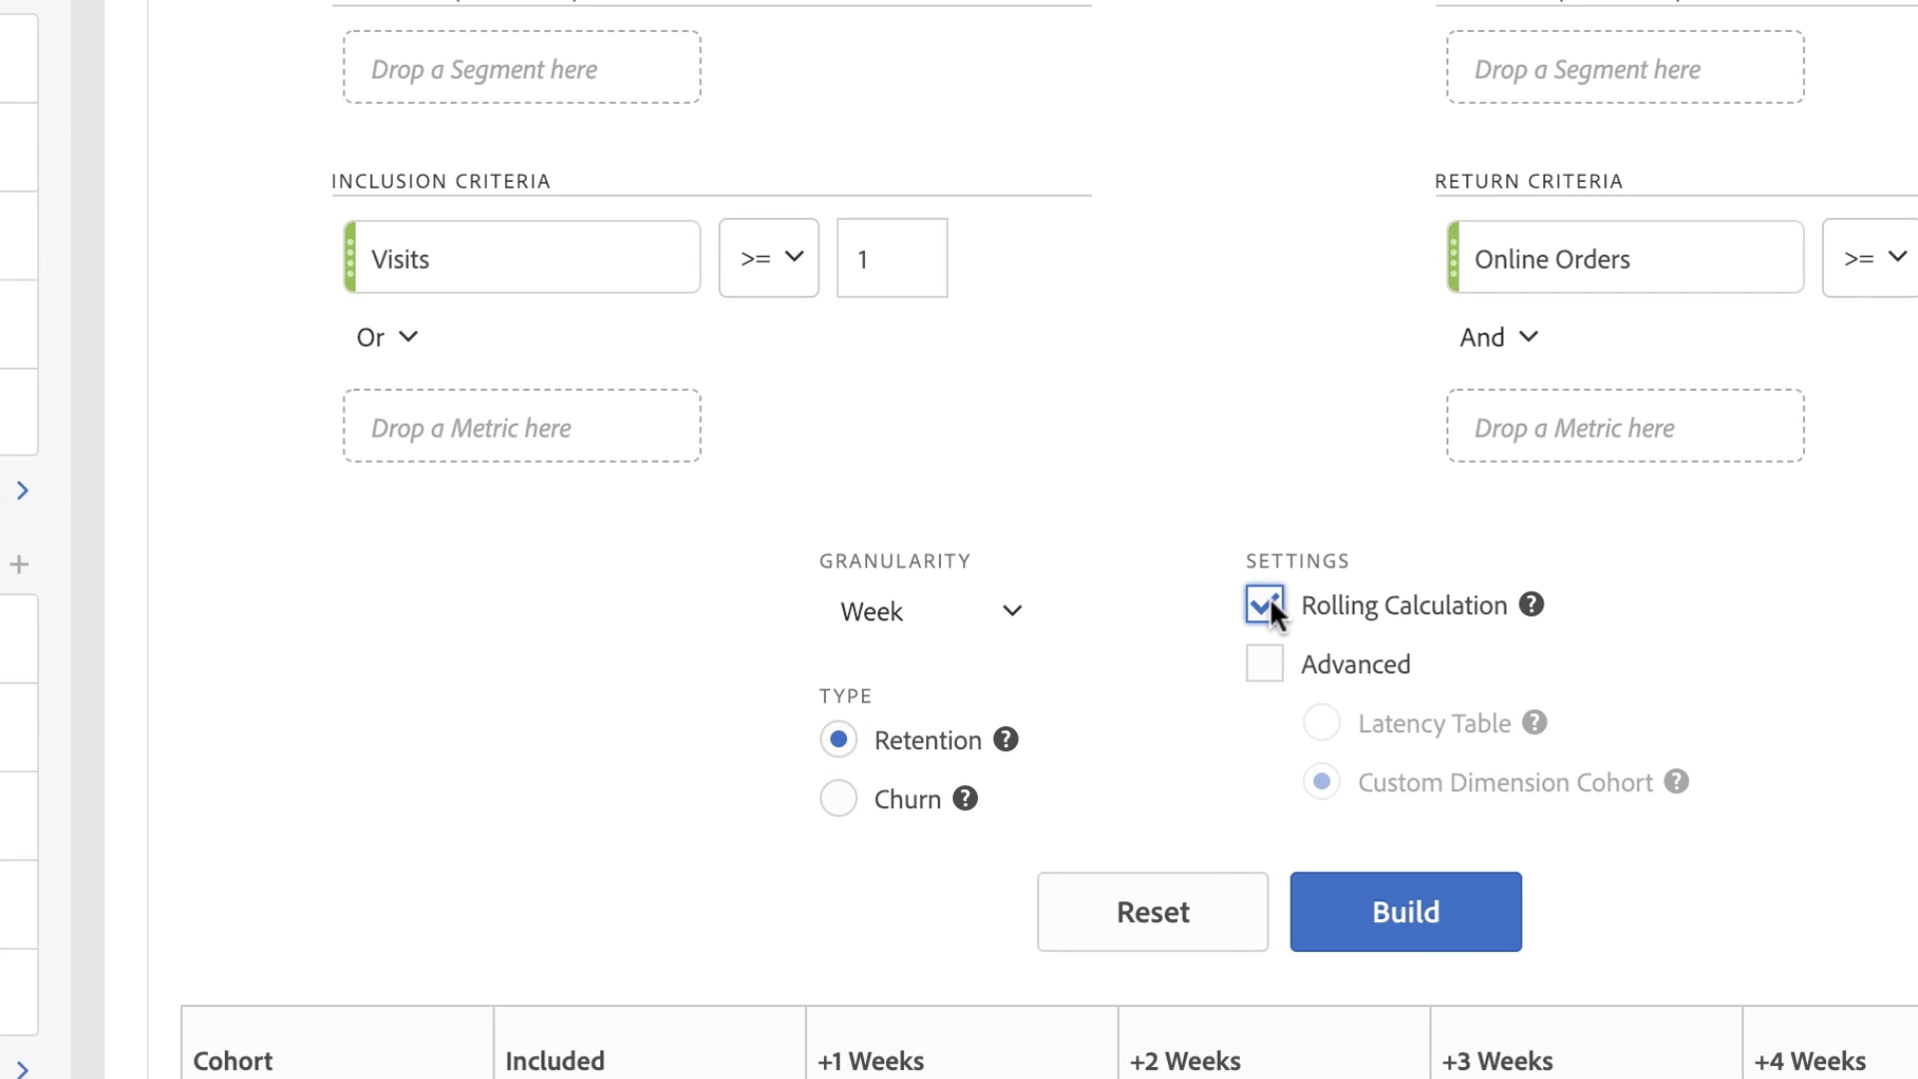
scroll(1268, 600, "down", 3)
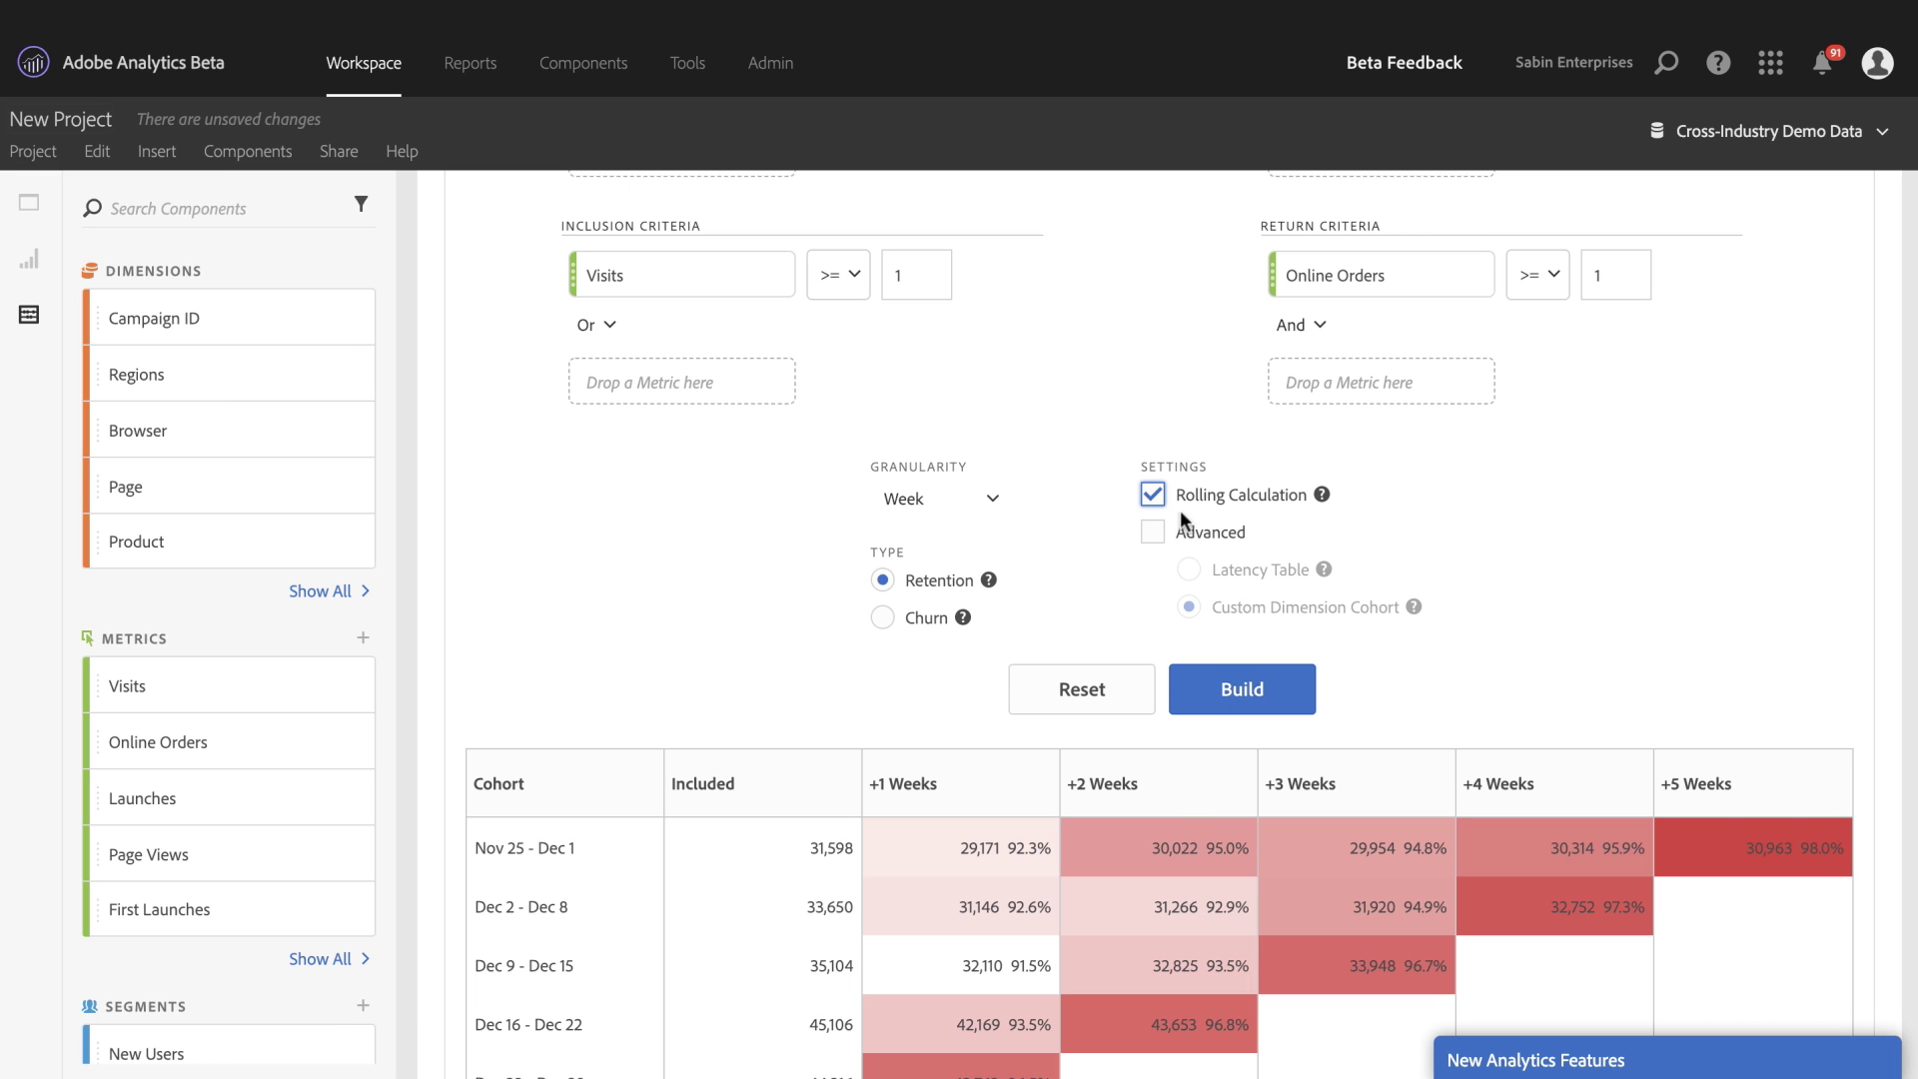
left_click(1242, 679)
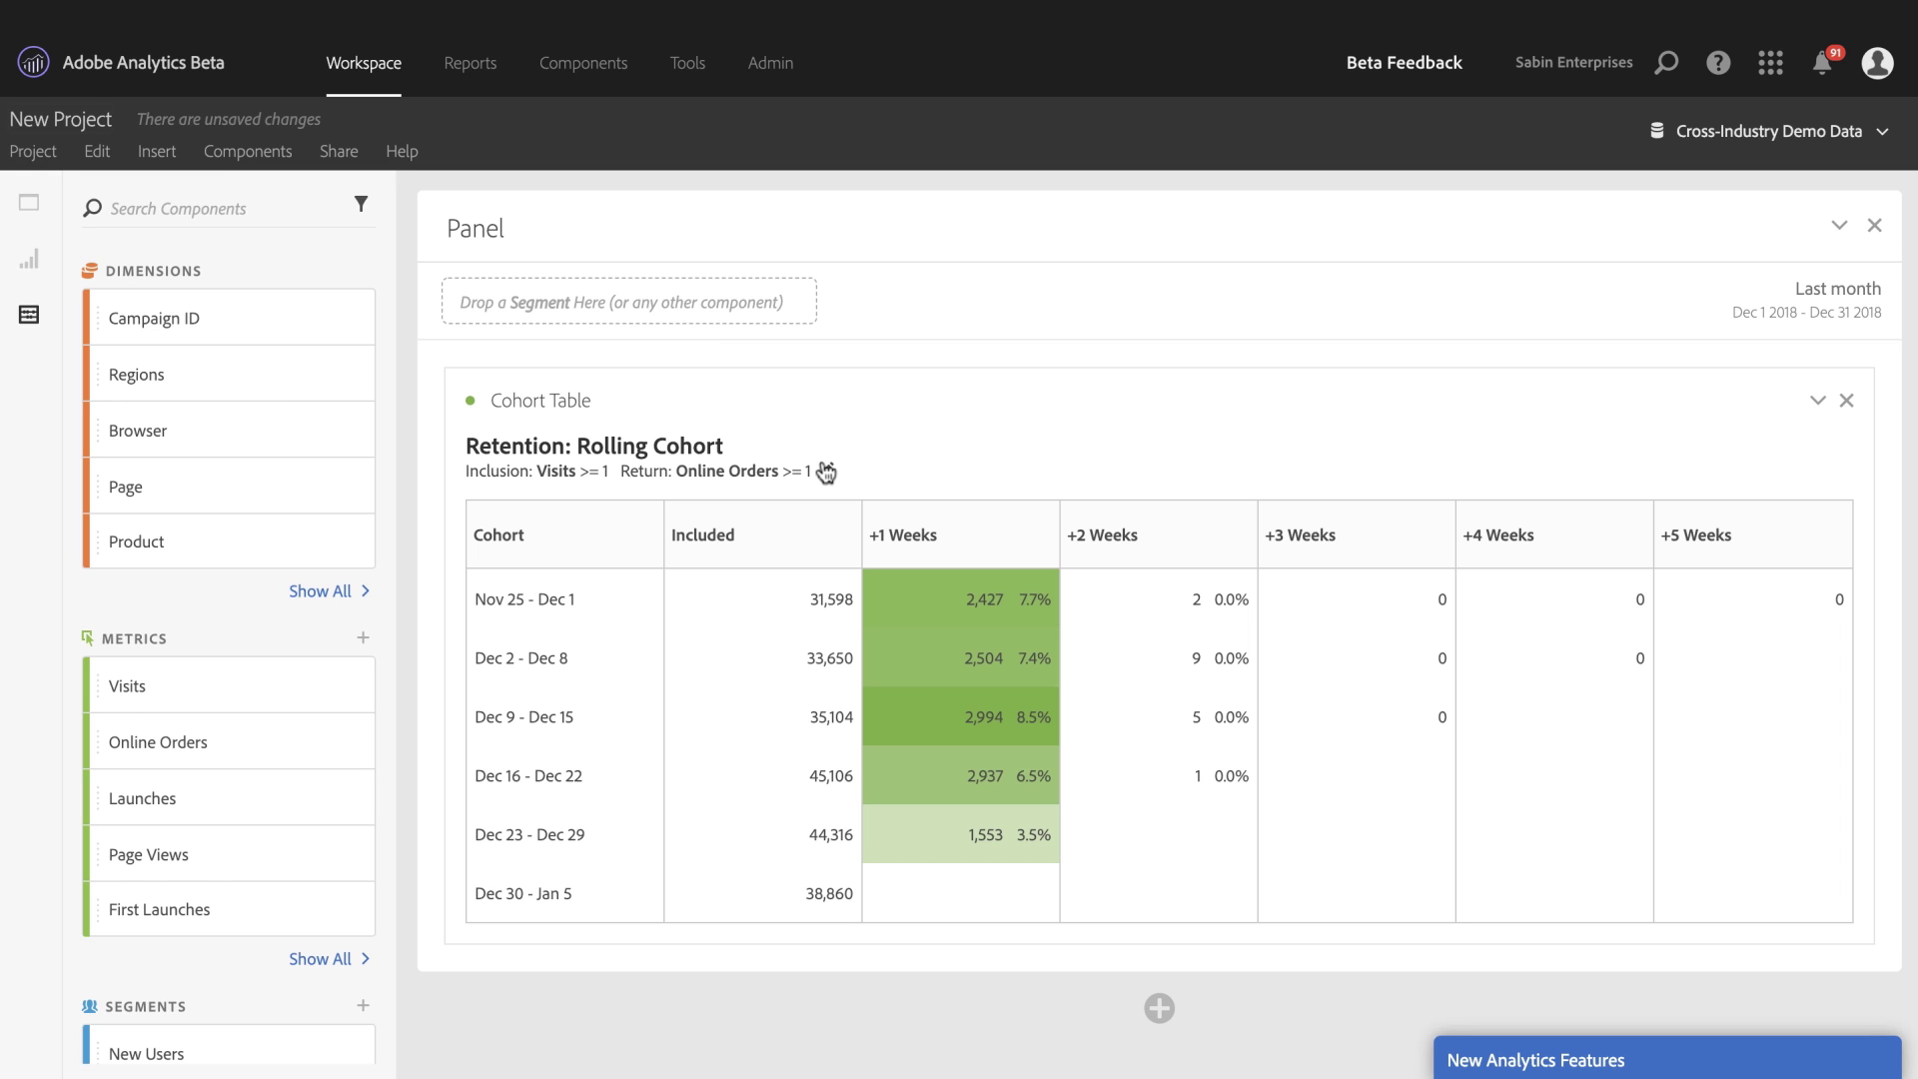
Step: Replace Rolling Calculation with the Advanced Latency Table option and rebuild, spanning -3 to +3 weeks
left_click(825, 470)
scroll(1118, 739, "down", 3)
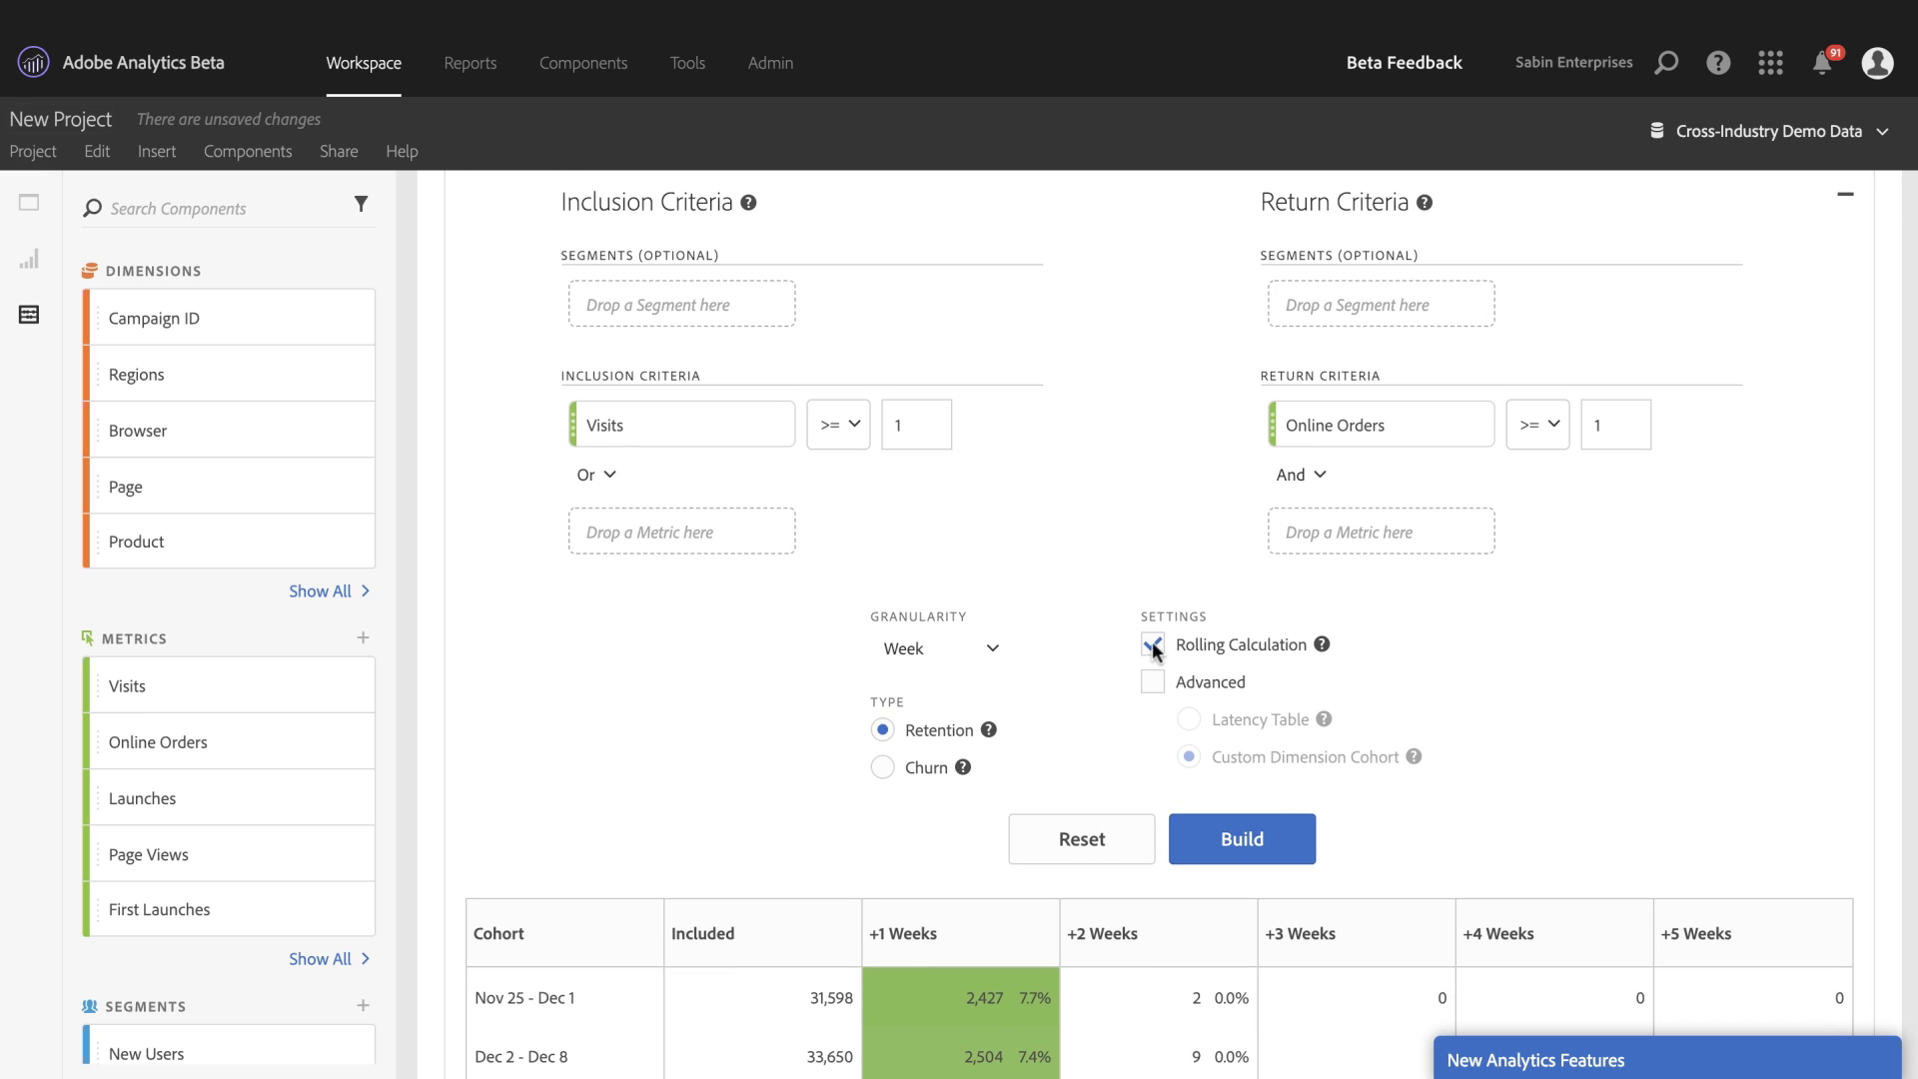
left_click(1154, 681)
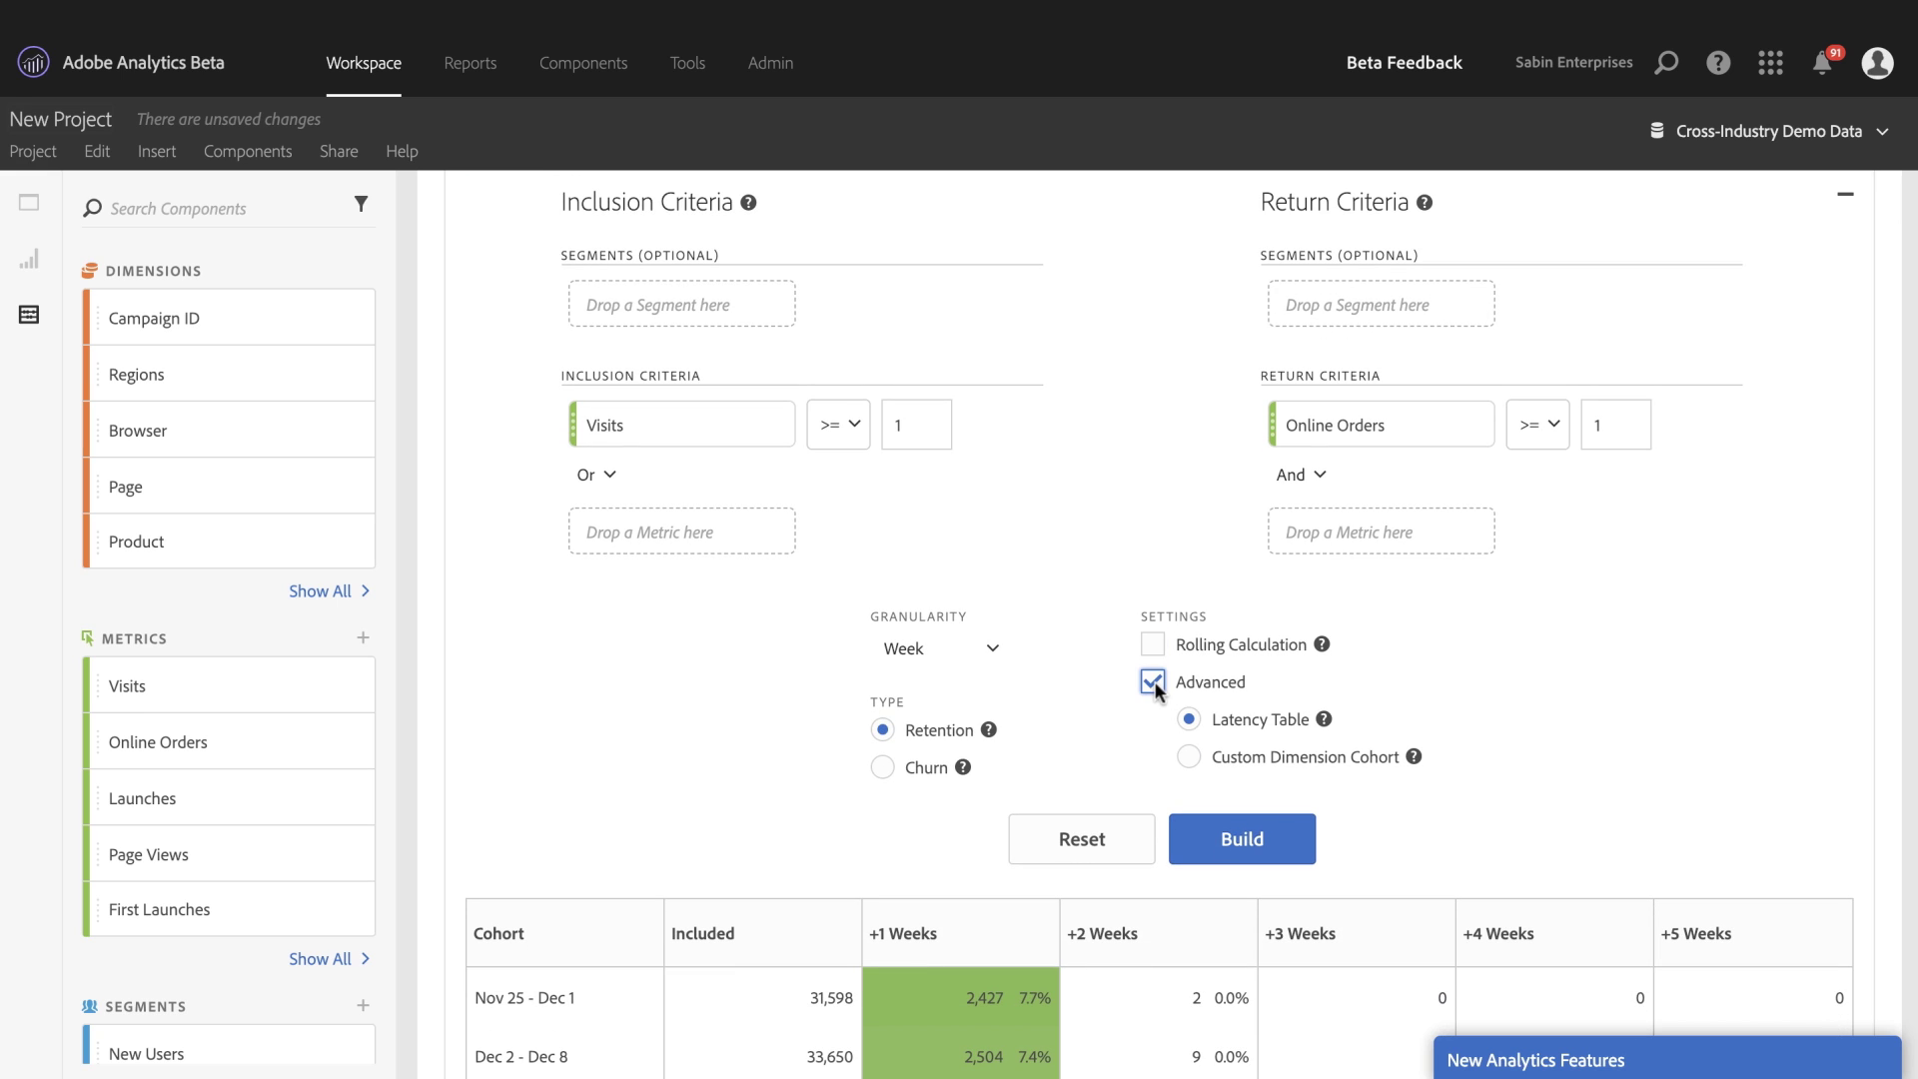
scroll(1154, 681, "down", 2)
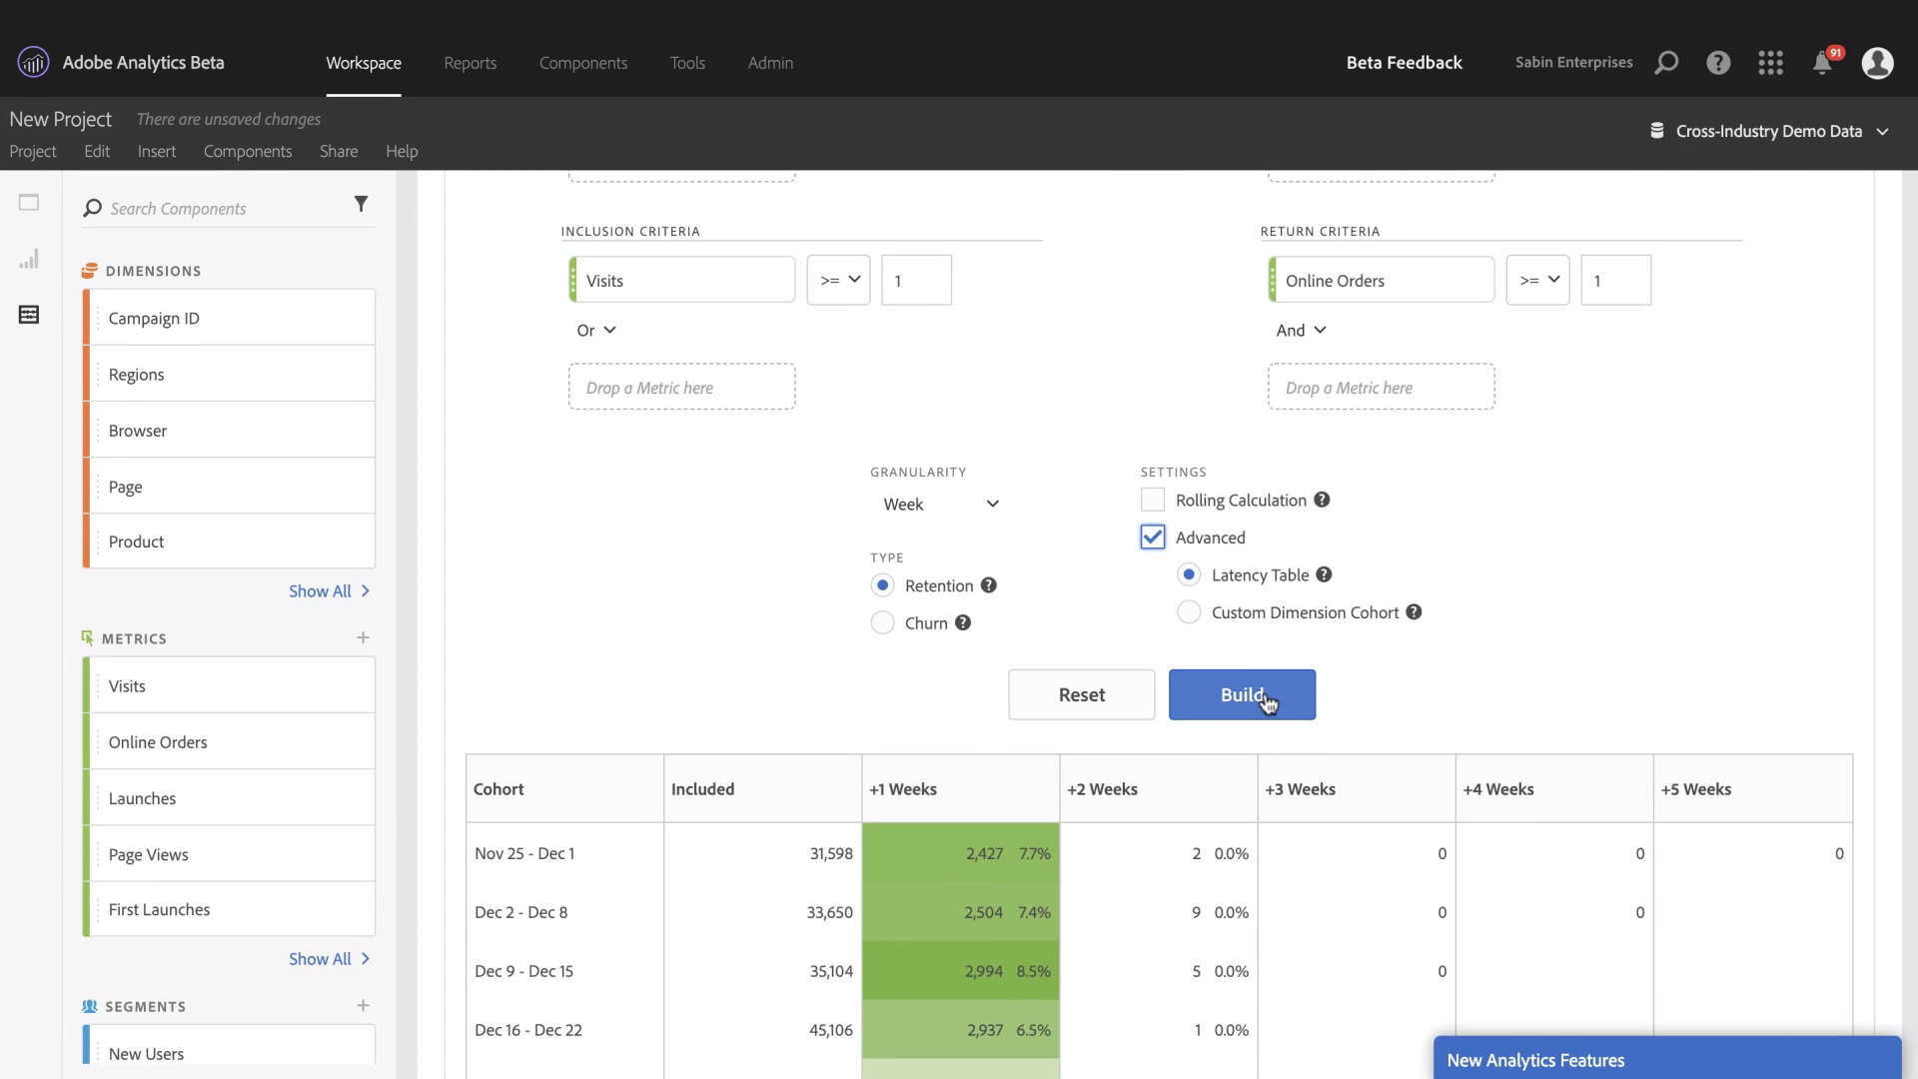
left_click(1351, 834)
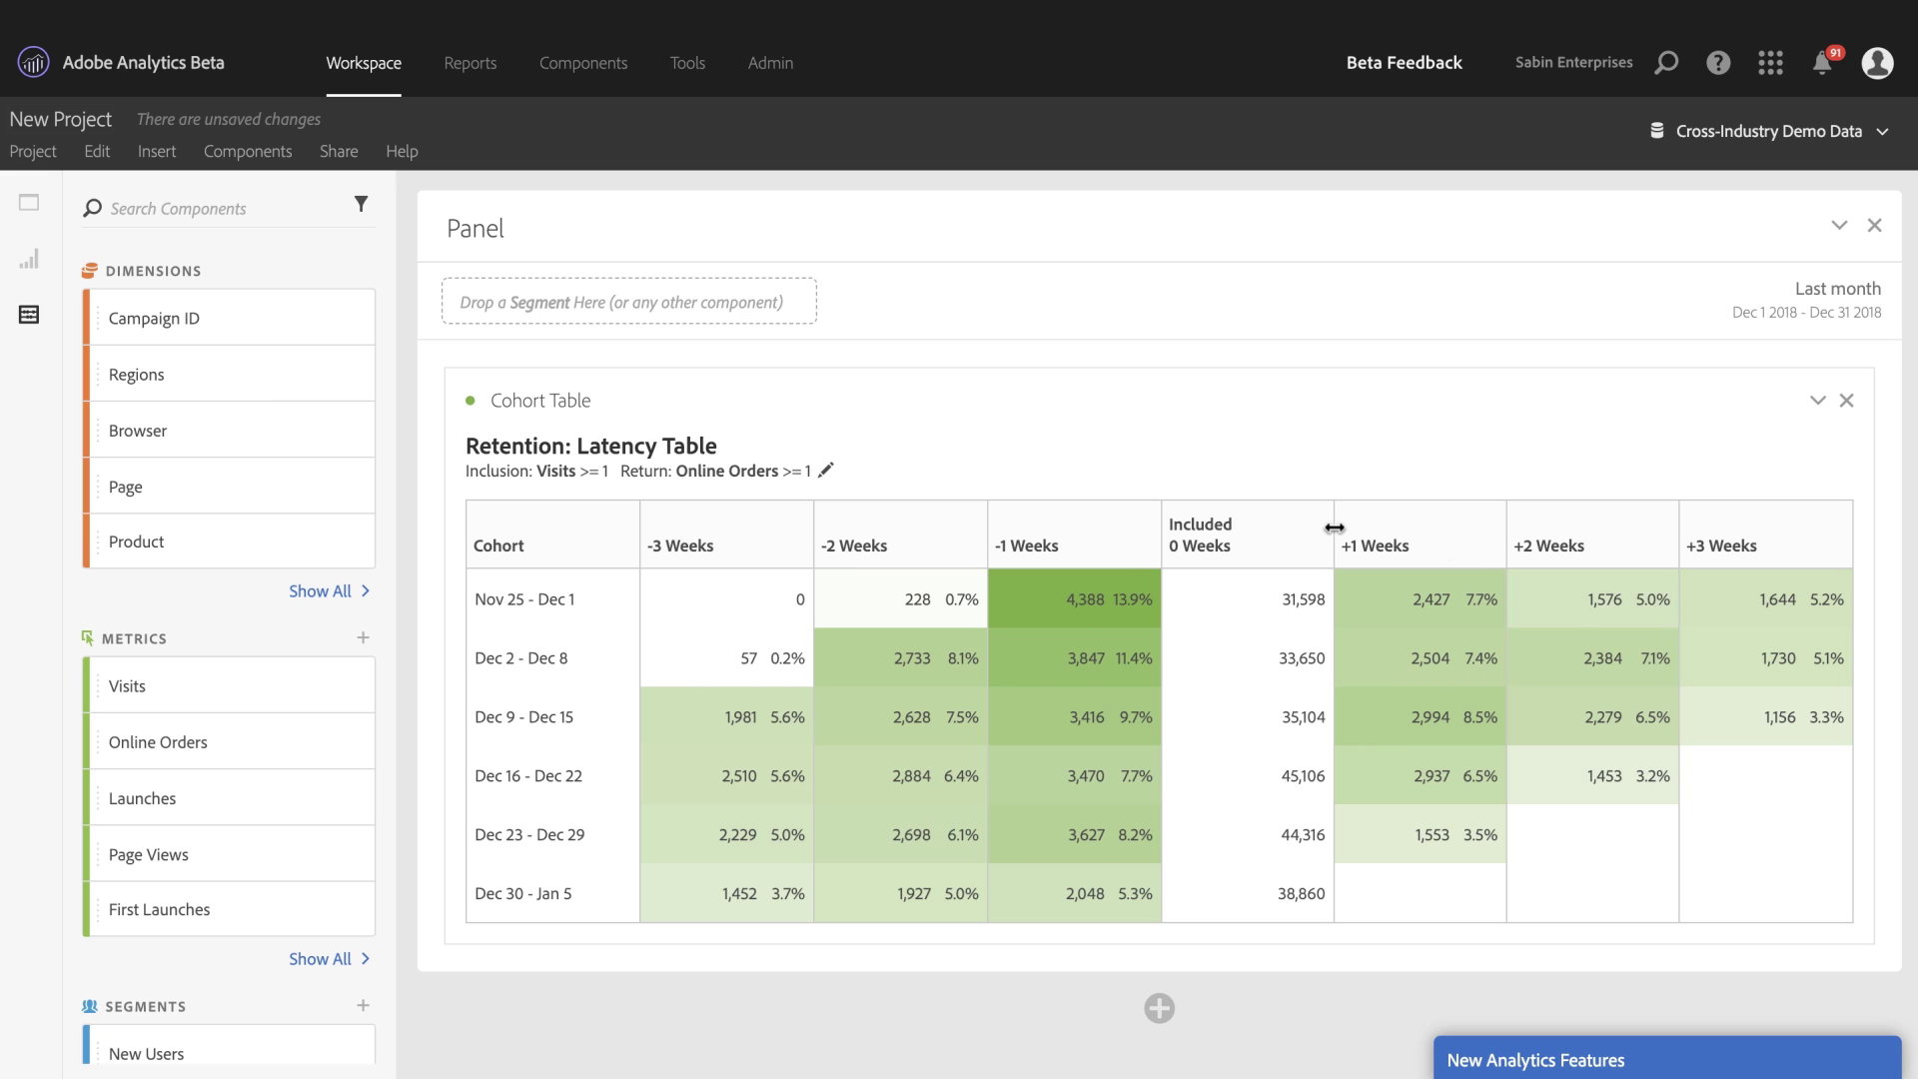
Step: Rebuild as a Custom Dimension Cohort on Browser, titled Retention: Dimension Column (Browser)
left_click(827, 475)
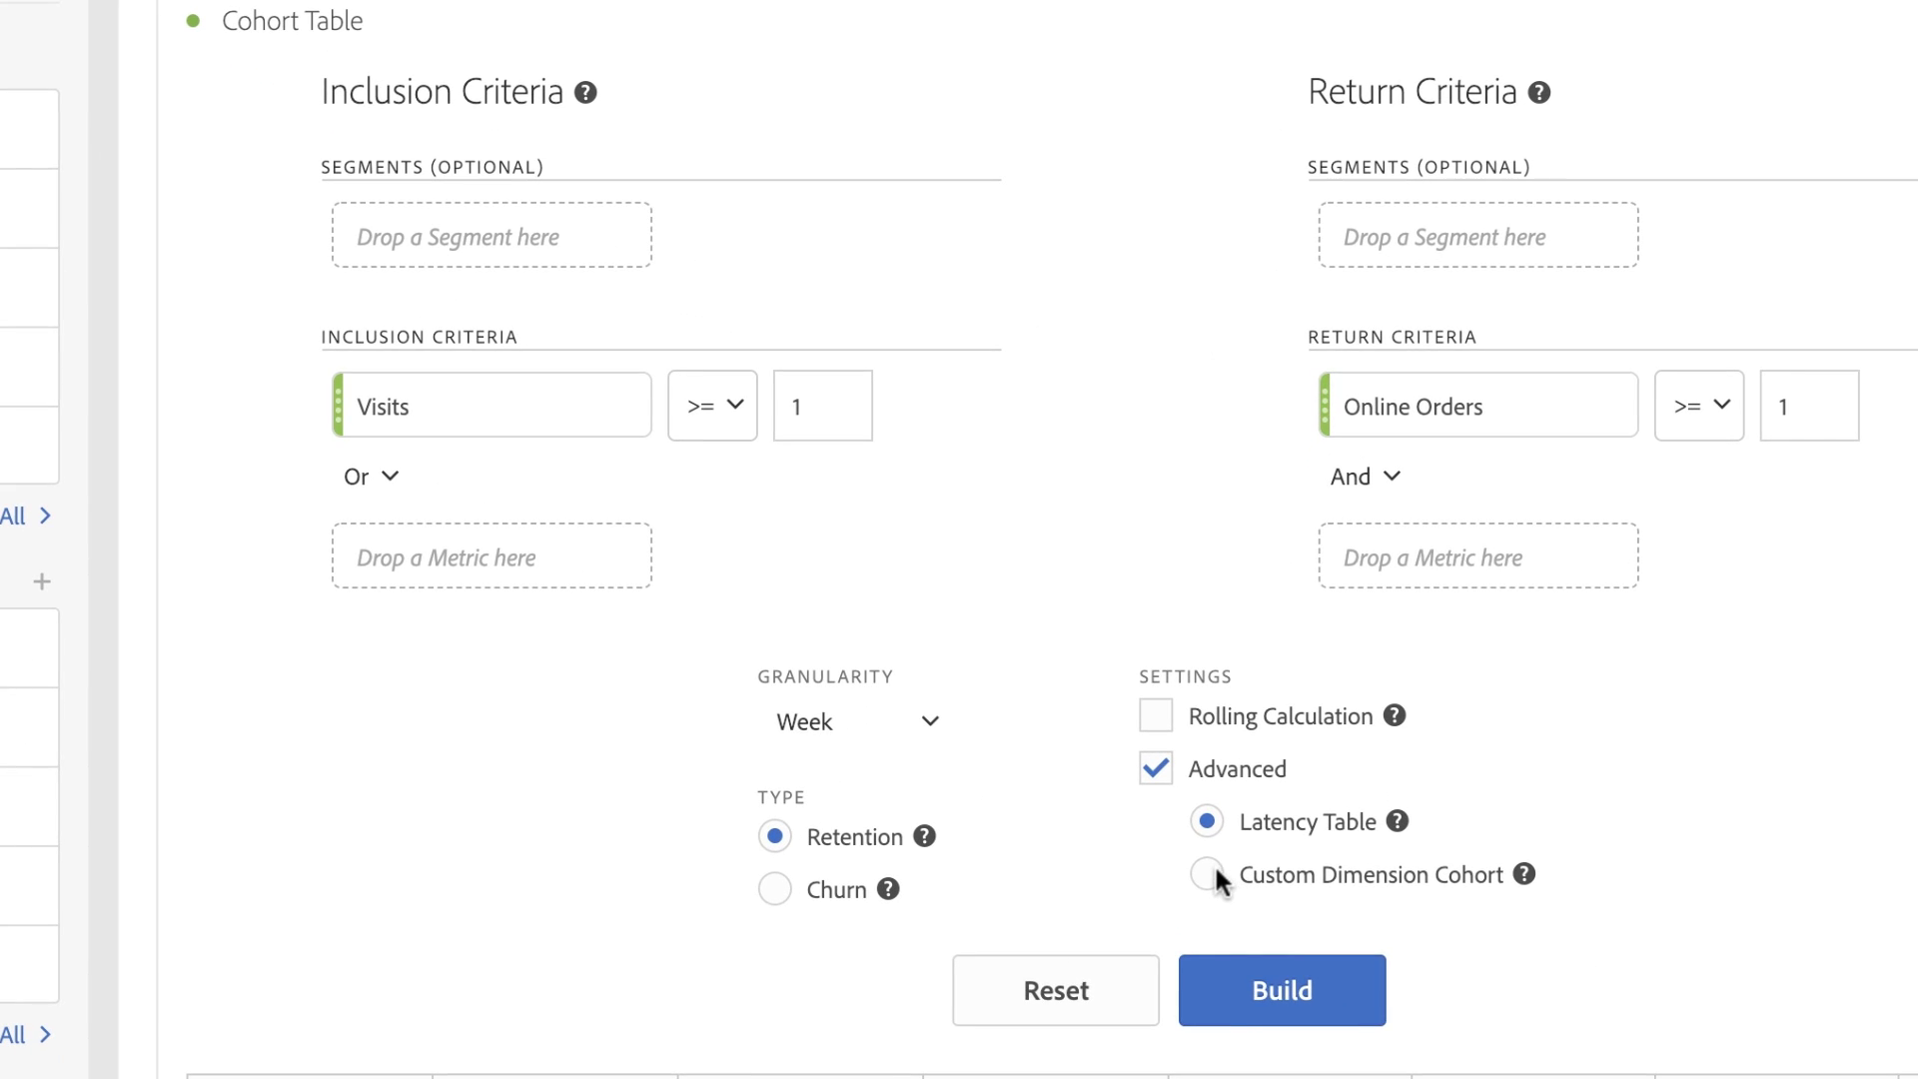
left_click(1206, 875)
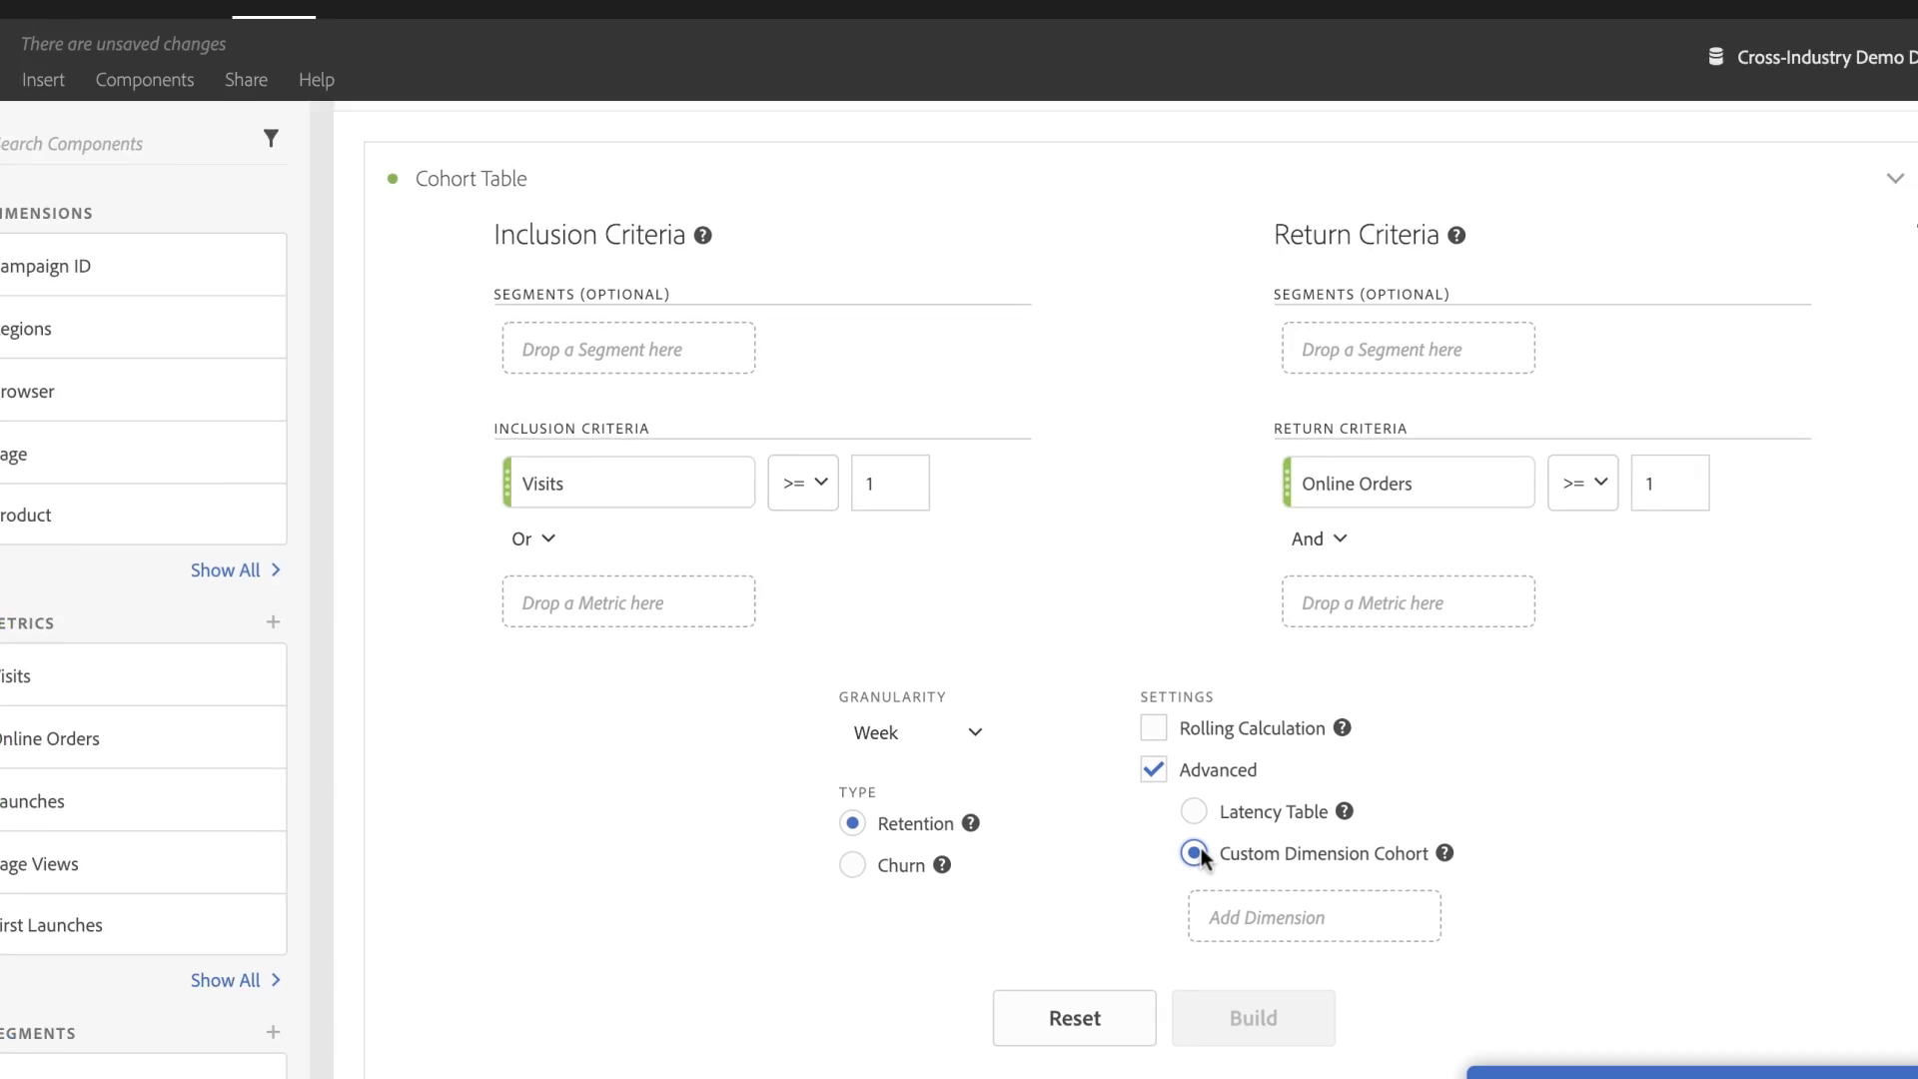
scroll(1197, 847, "down", 6)
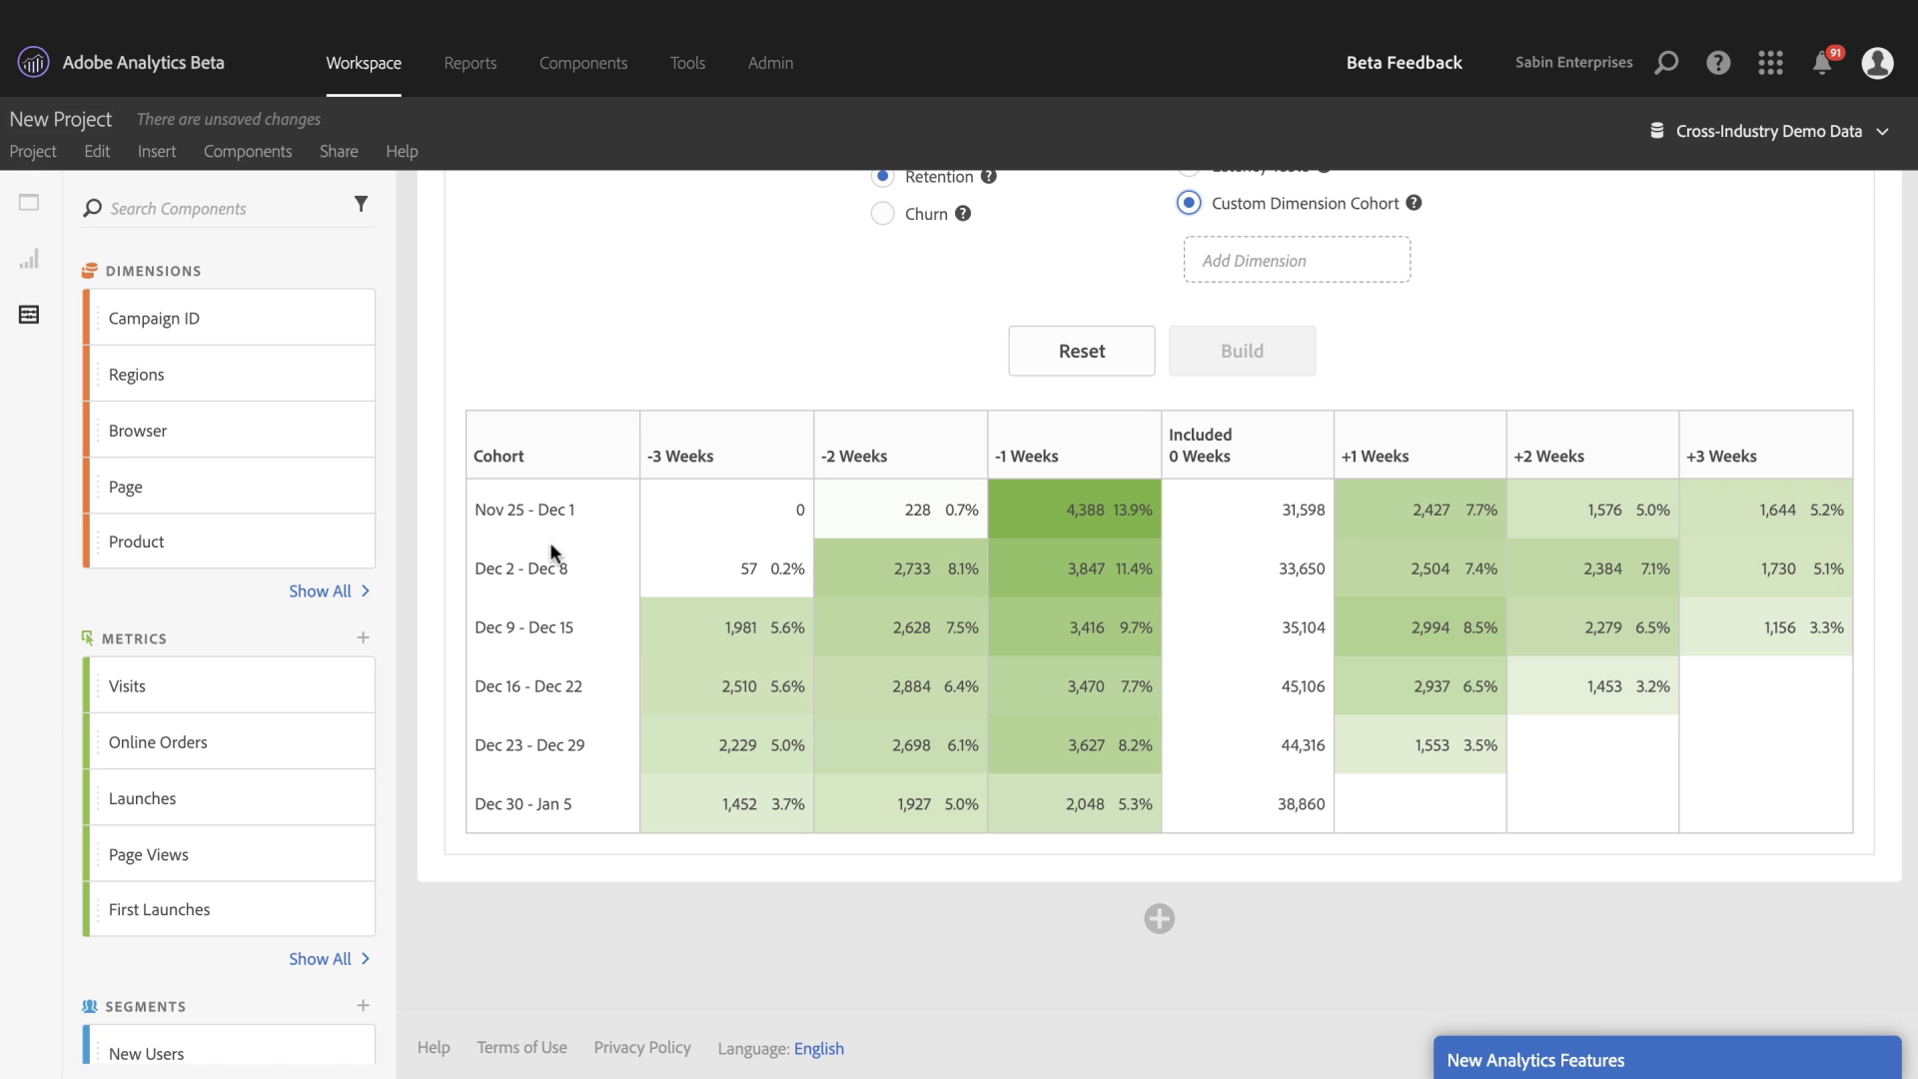
scroll(550, 548, "up", 3)
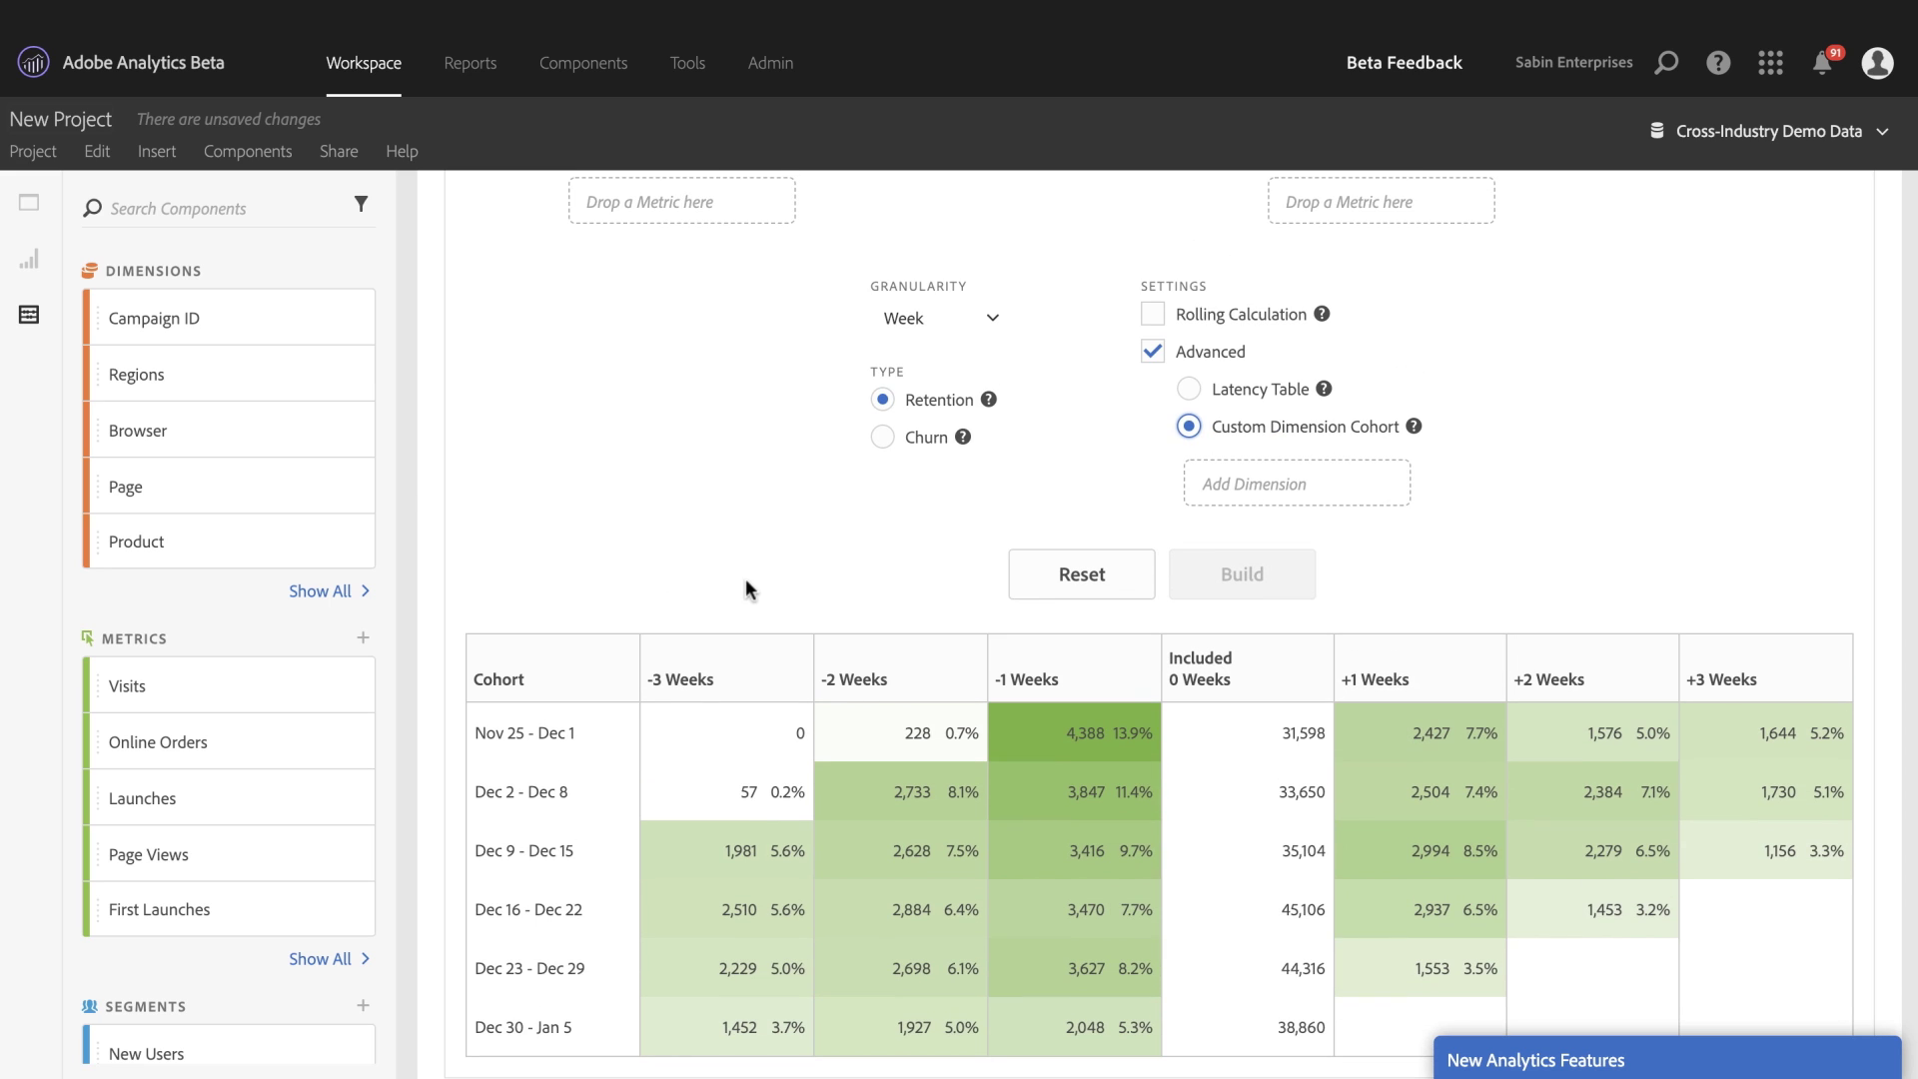
left_click_drag(203, 417, 1268, 493)
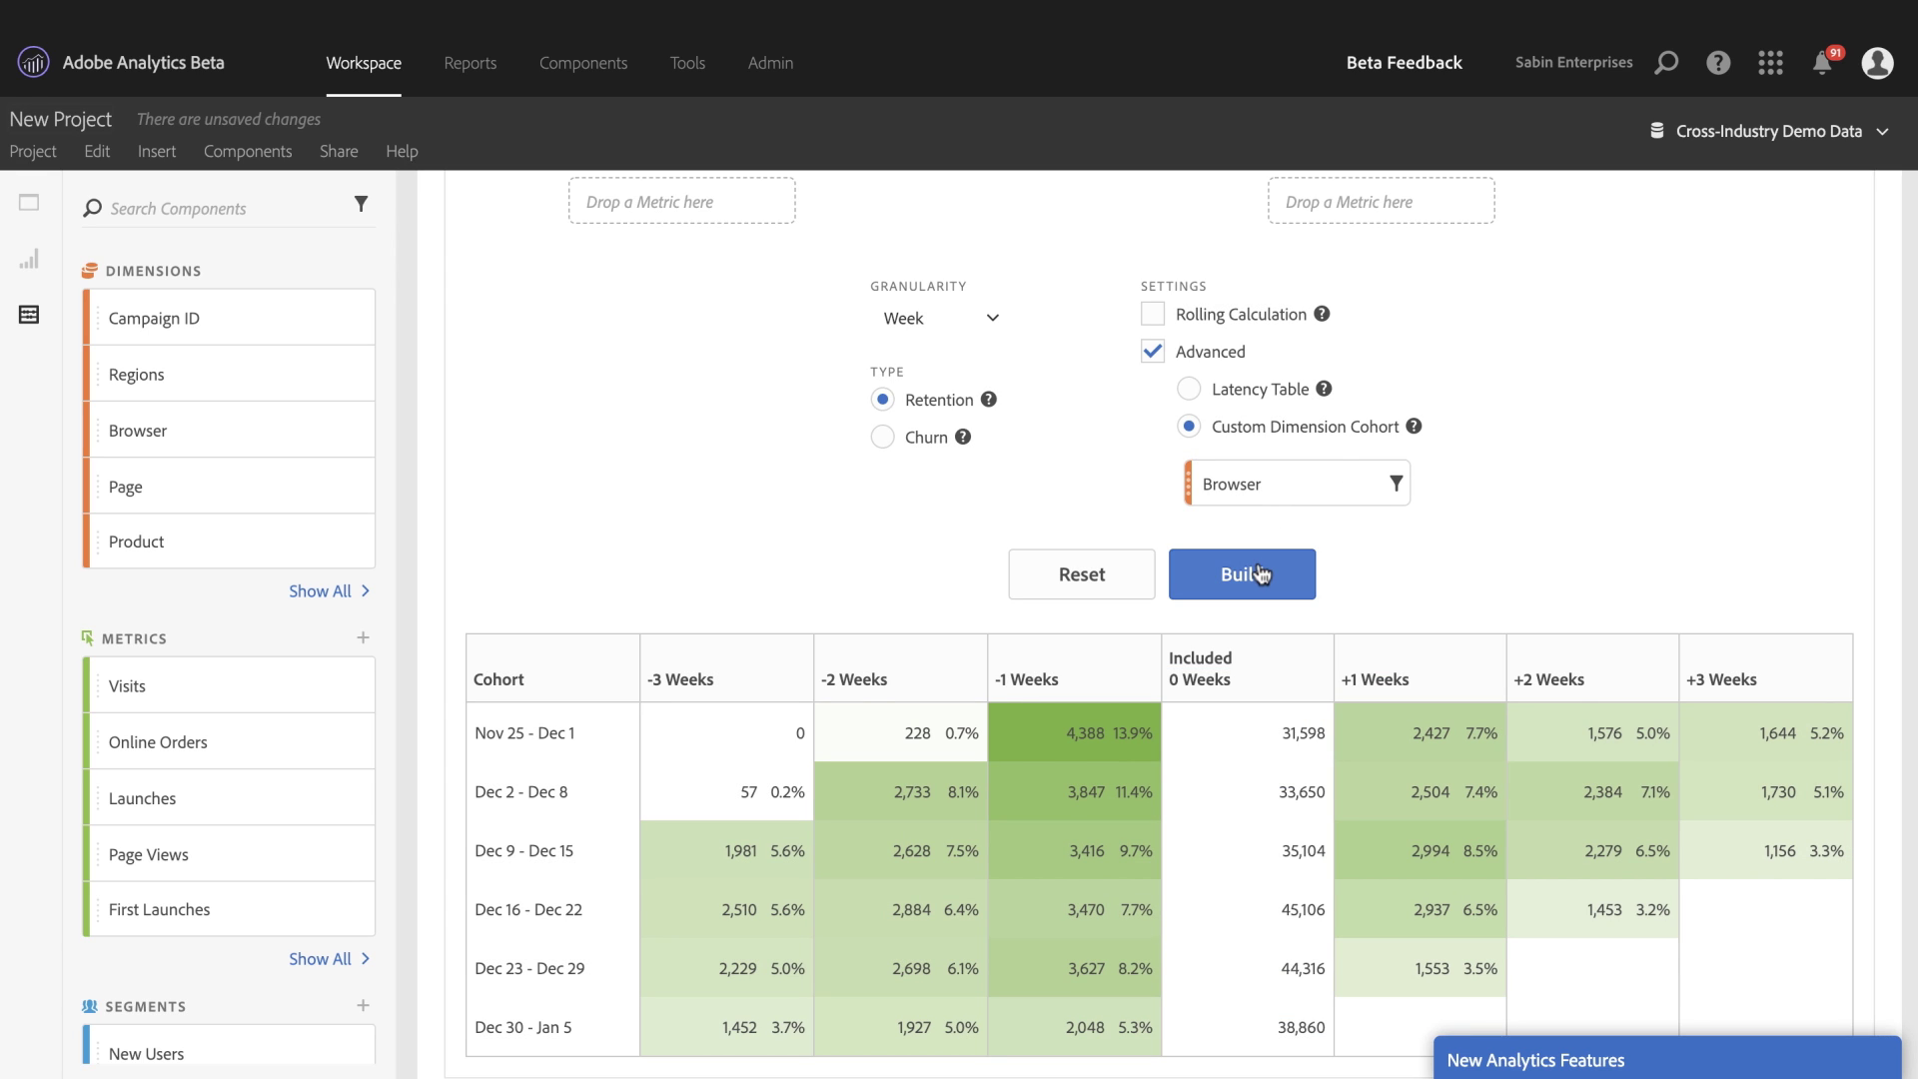
scroll(1260, 574, "up", 1)
left_click(1251, 645)
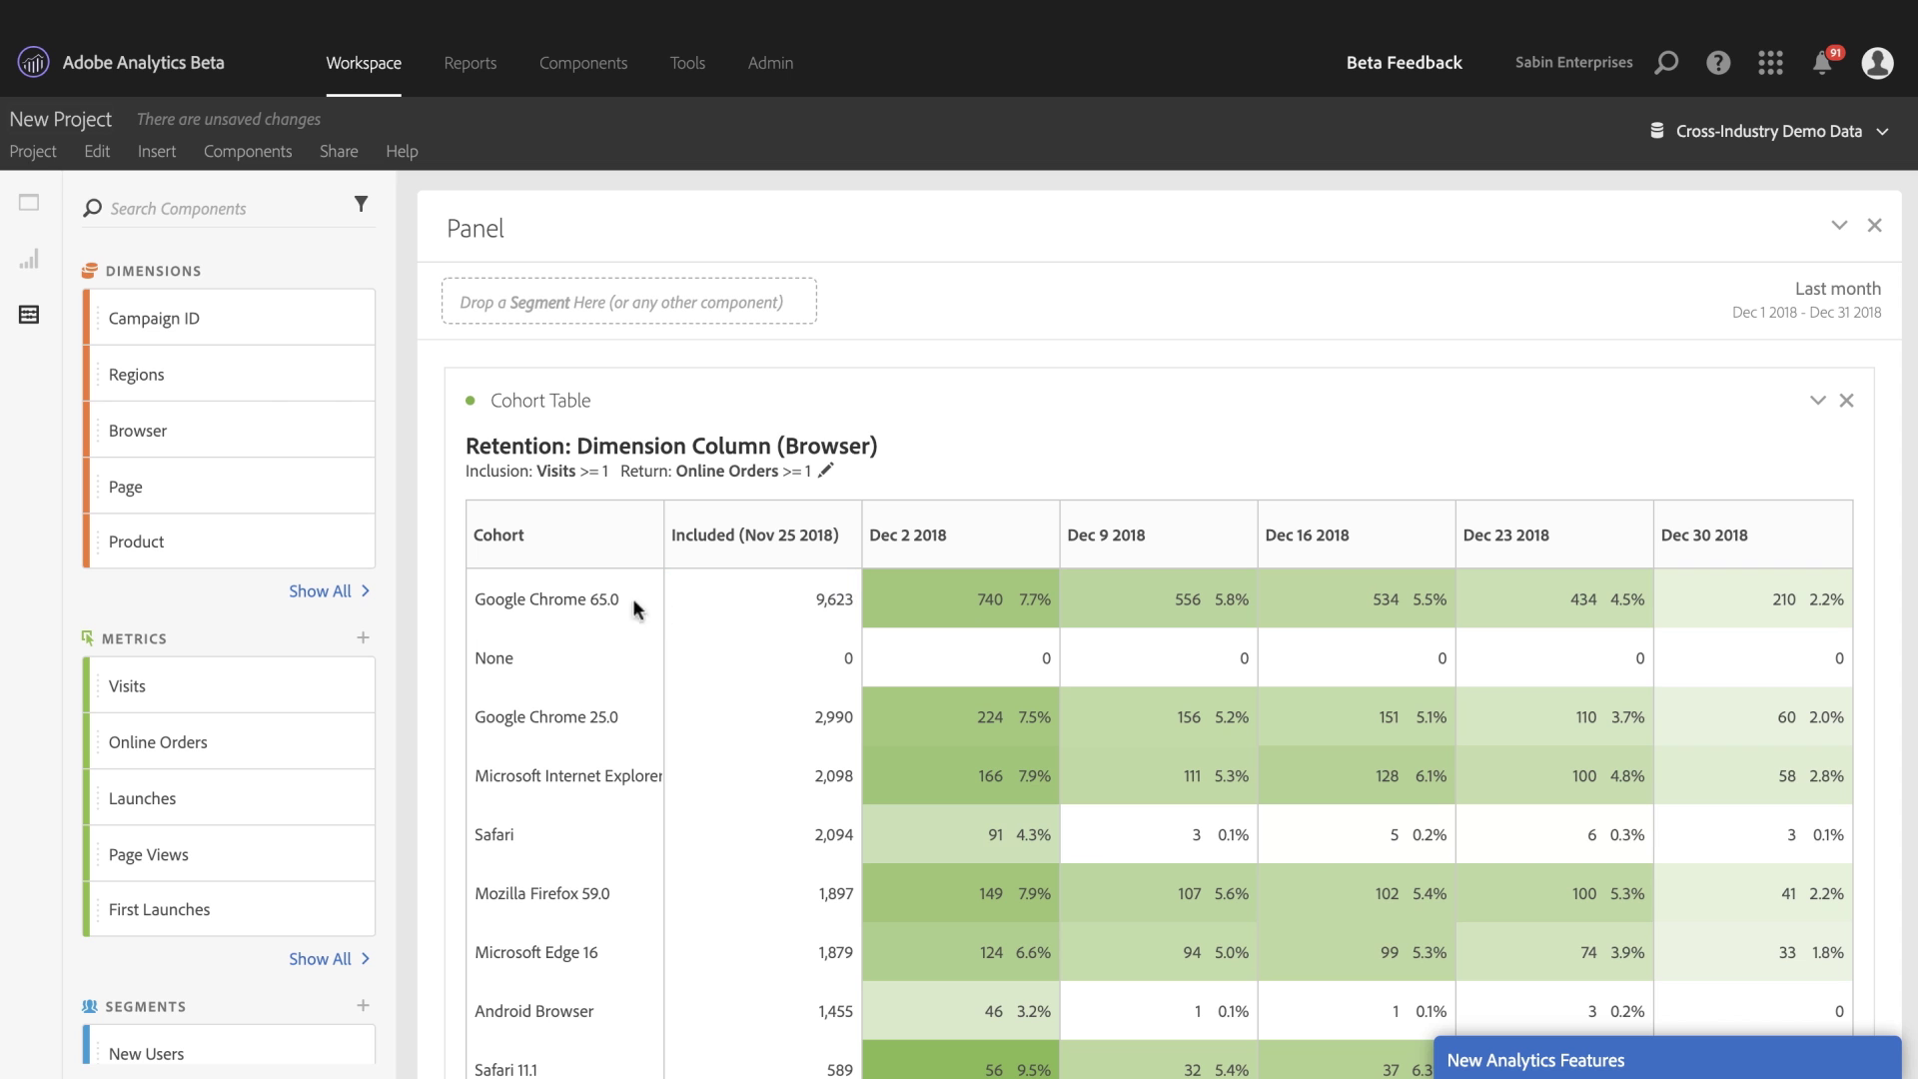
scroll(585, 916, "down", 4)
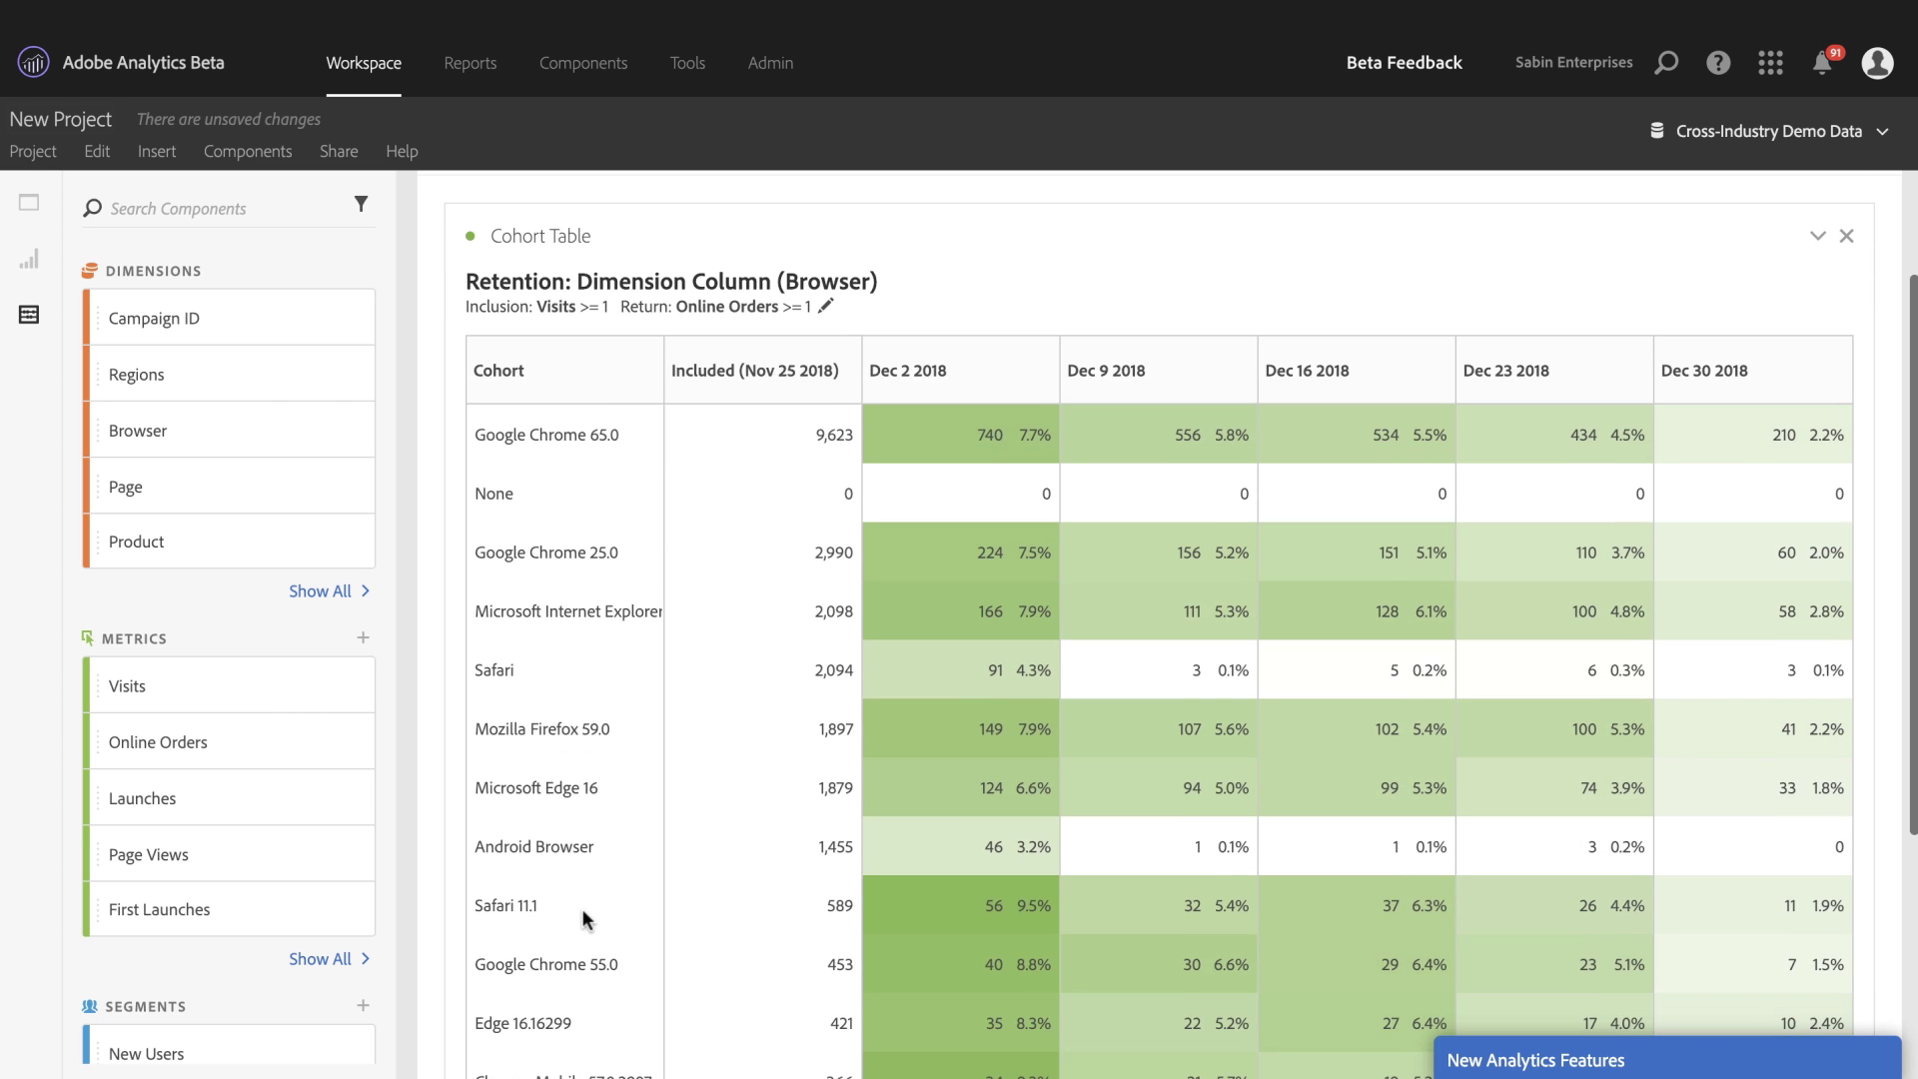
scroll(581, 908, "down", 2)
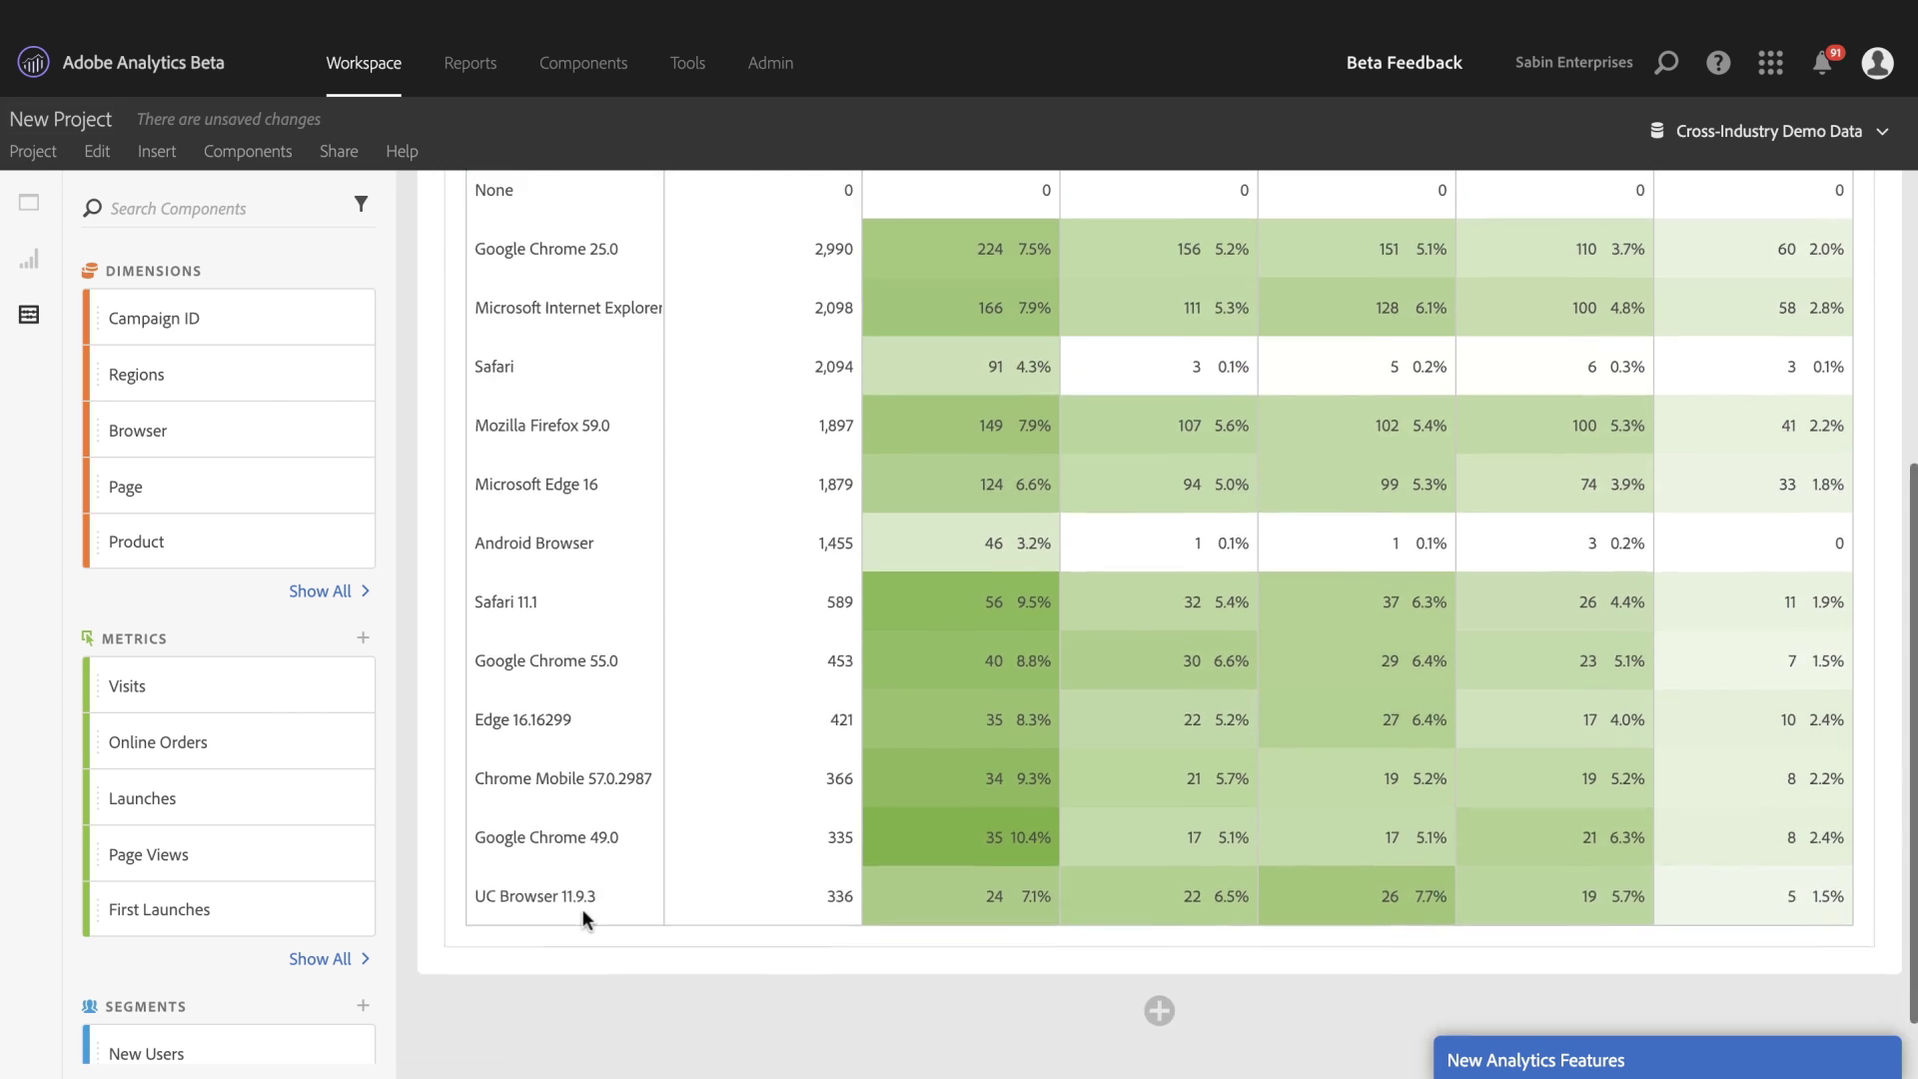
scroll(581, 908, "up", 3)
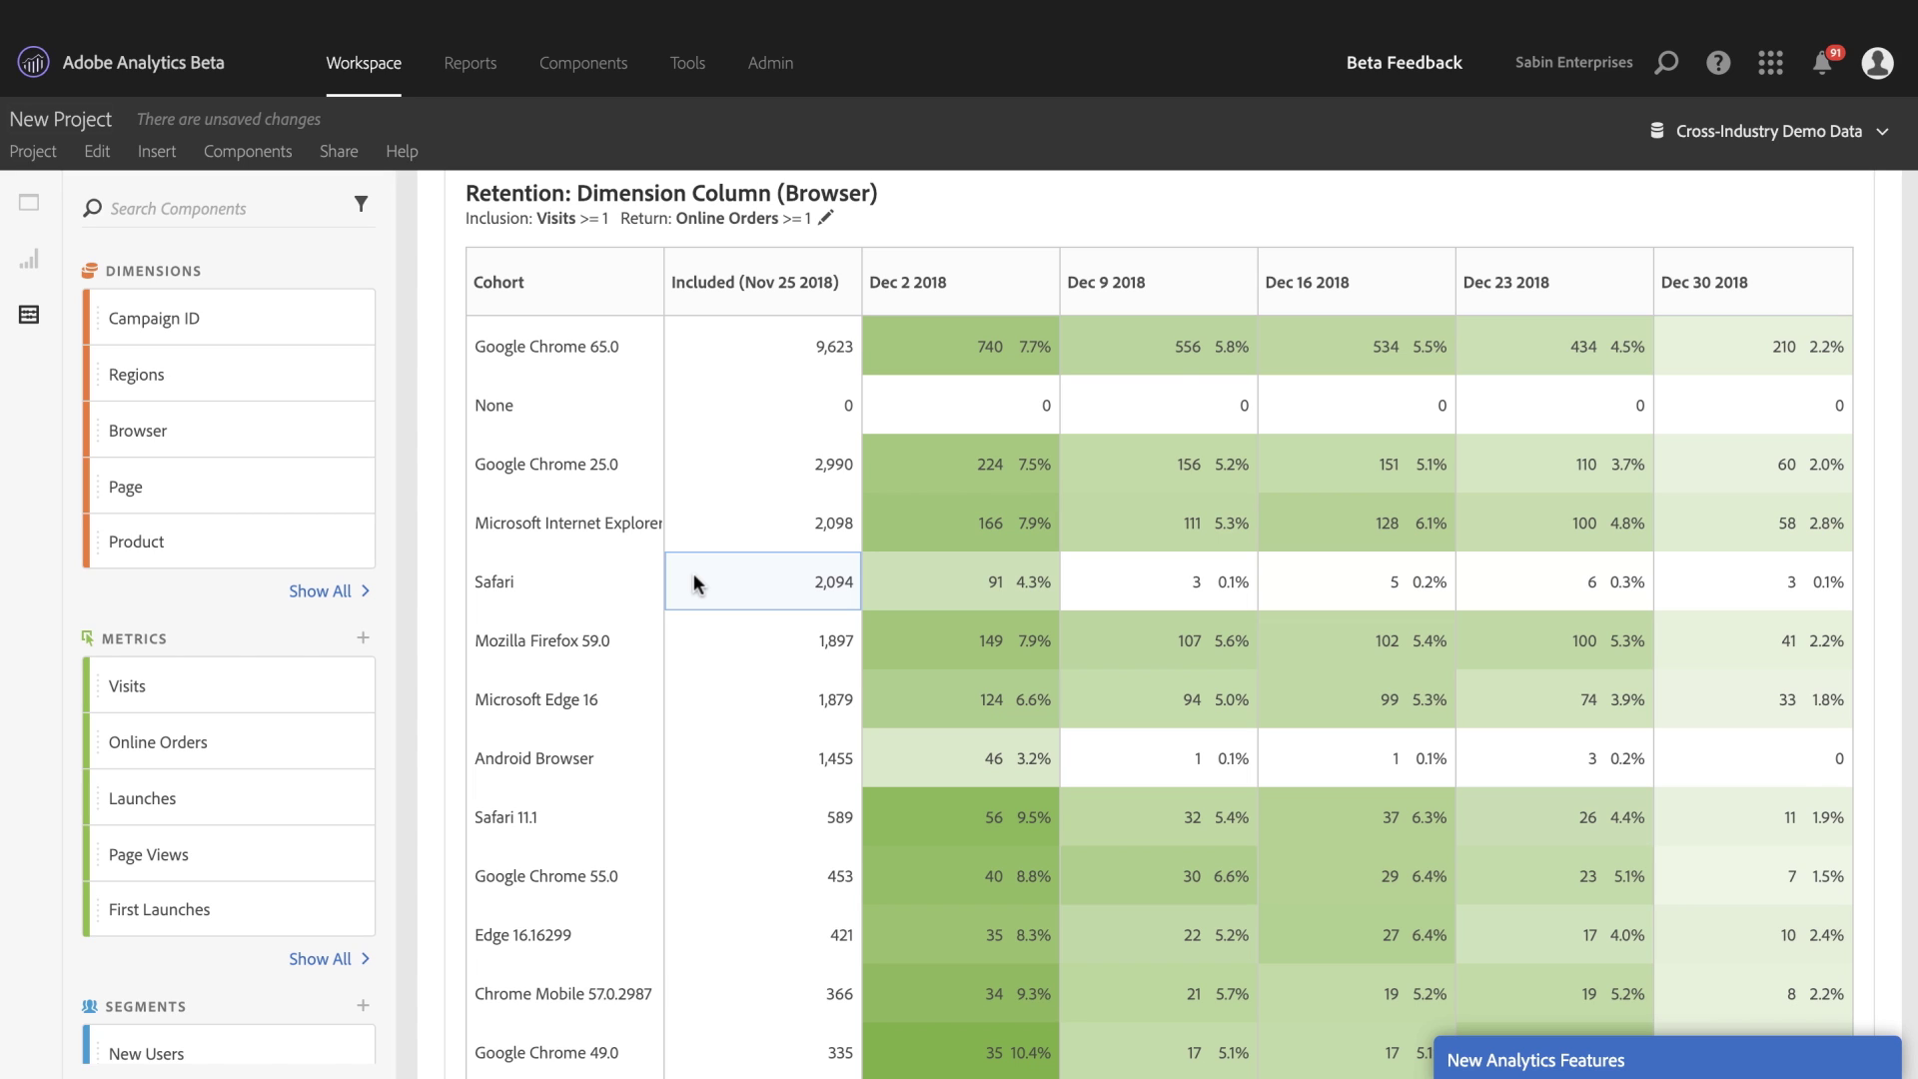
scroll(733, 411, "up", 2)
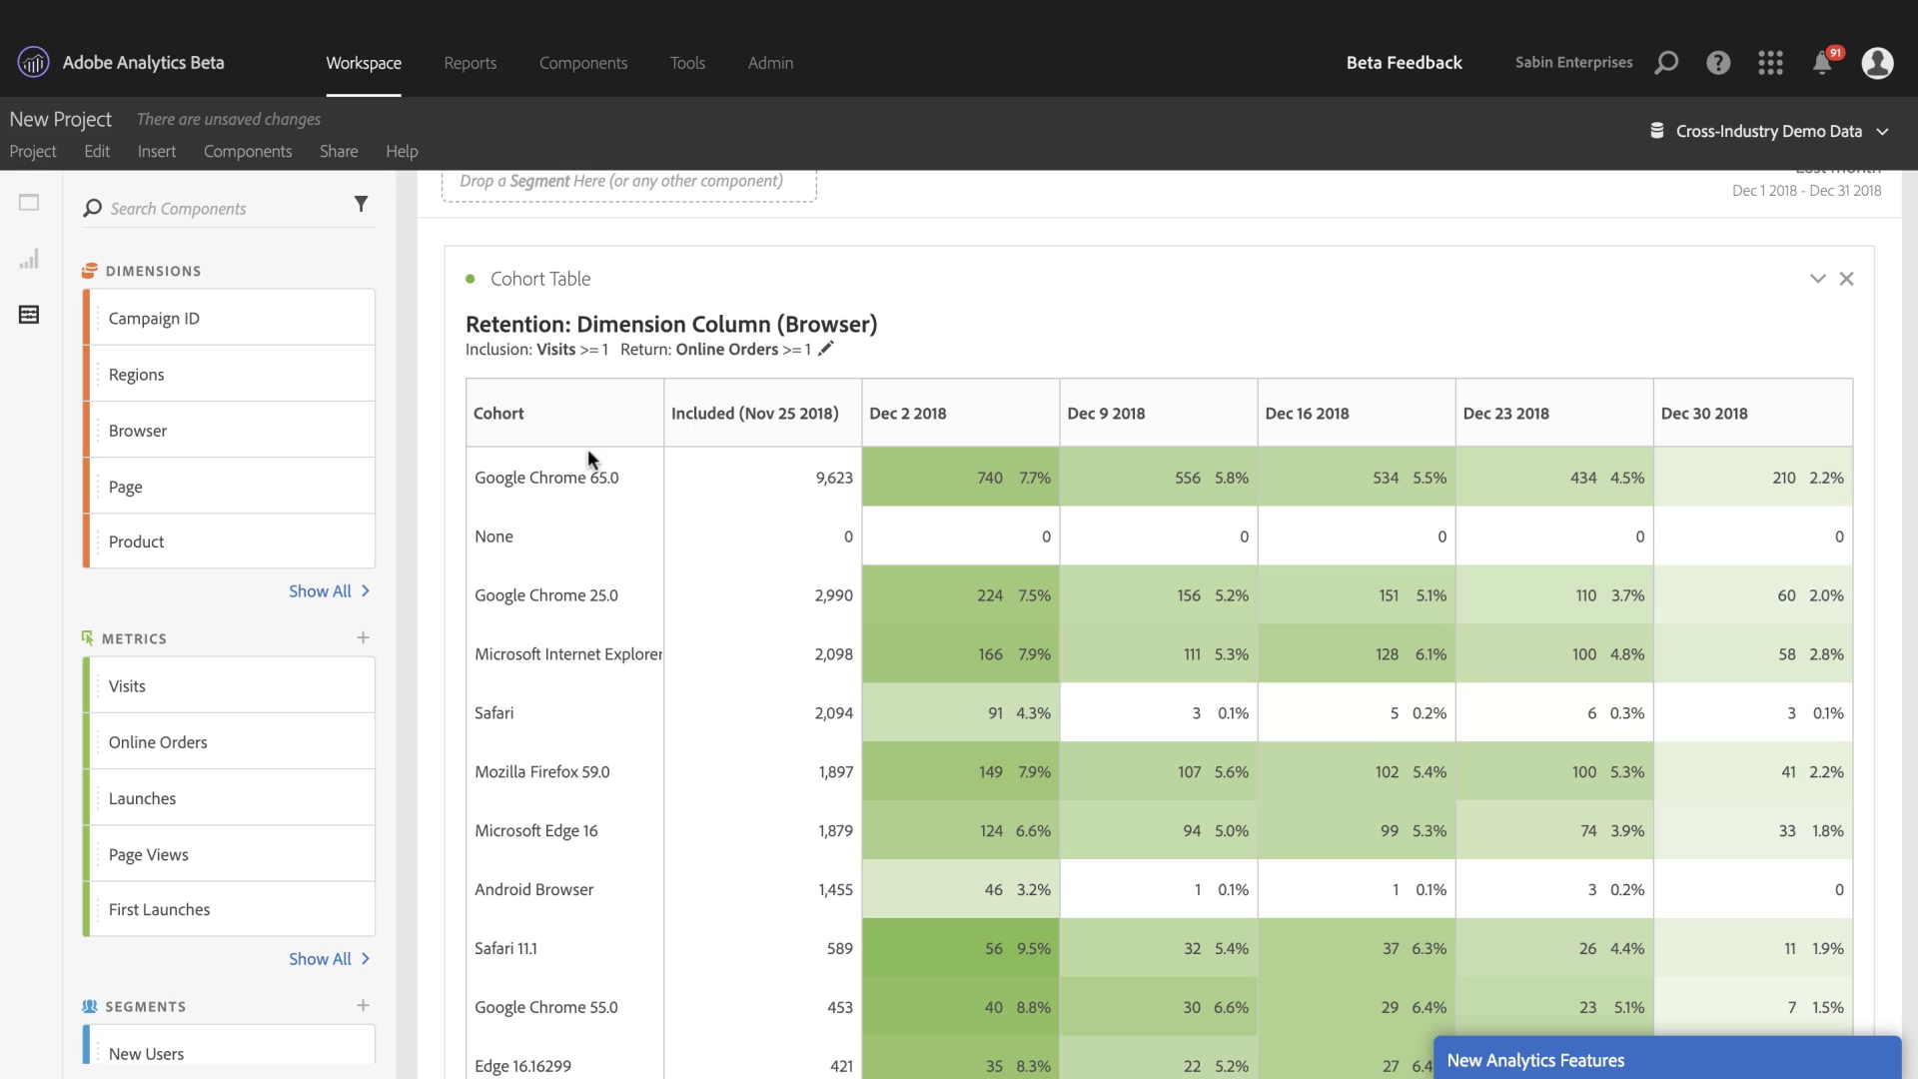
Step: Reopen the cohort settings and cancel the Browser filter search without adding a filter
left_click(828, 352)
scroll(1259, 635, "down", 2)
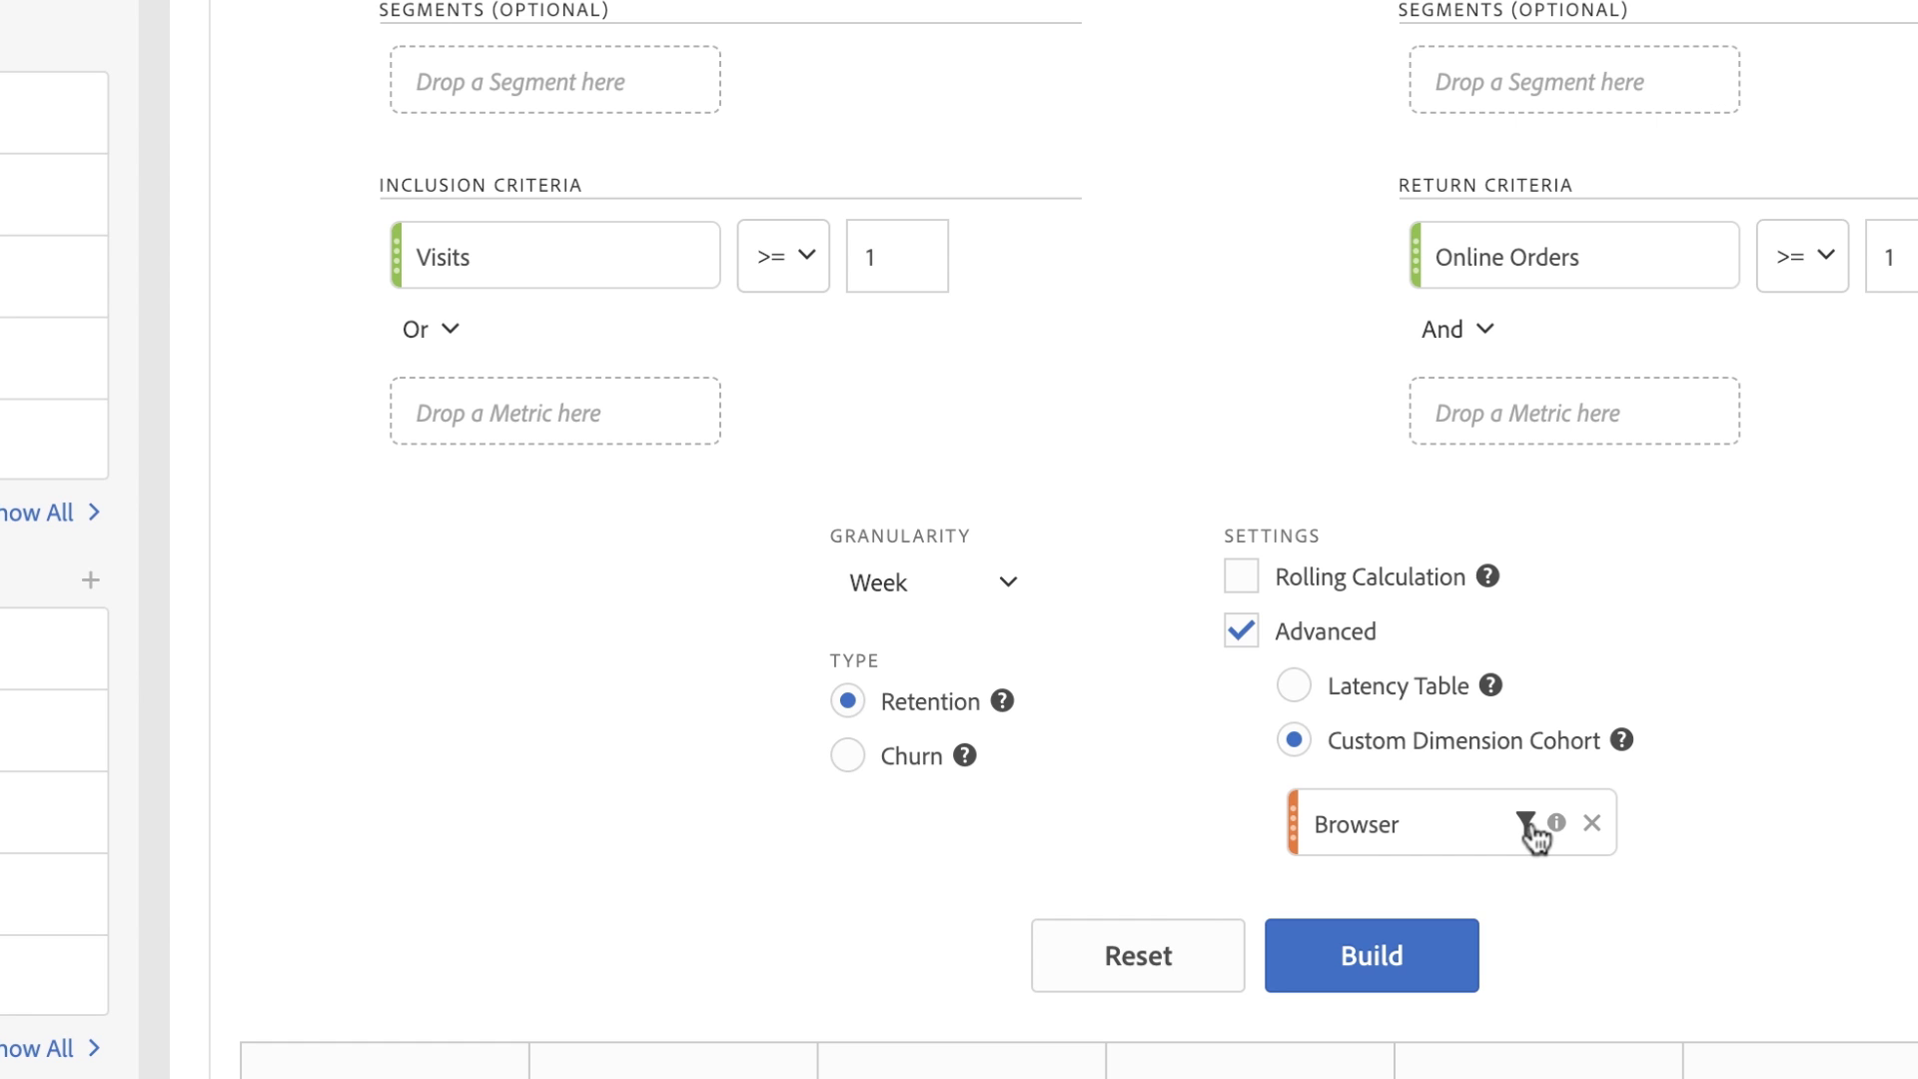
left_click(1525, 823)
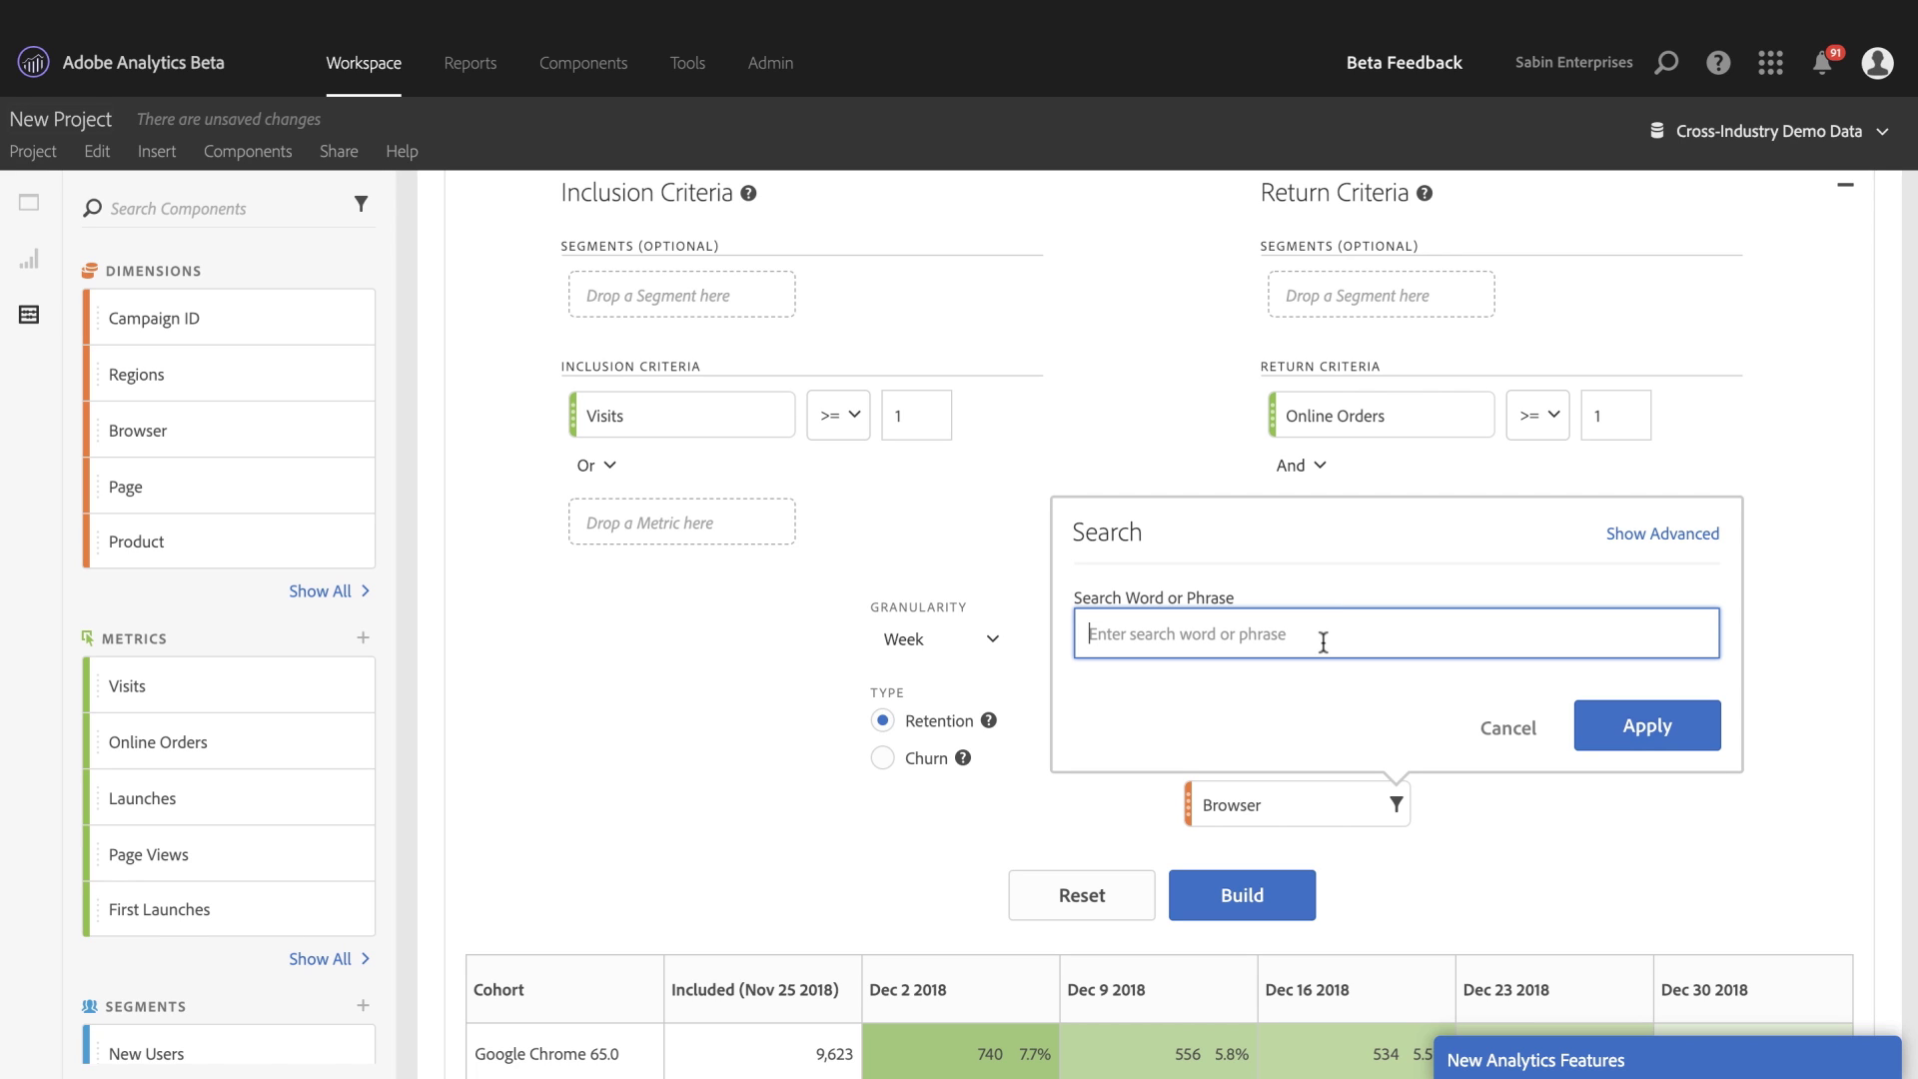
left_click(1508, 728)
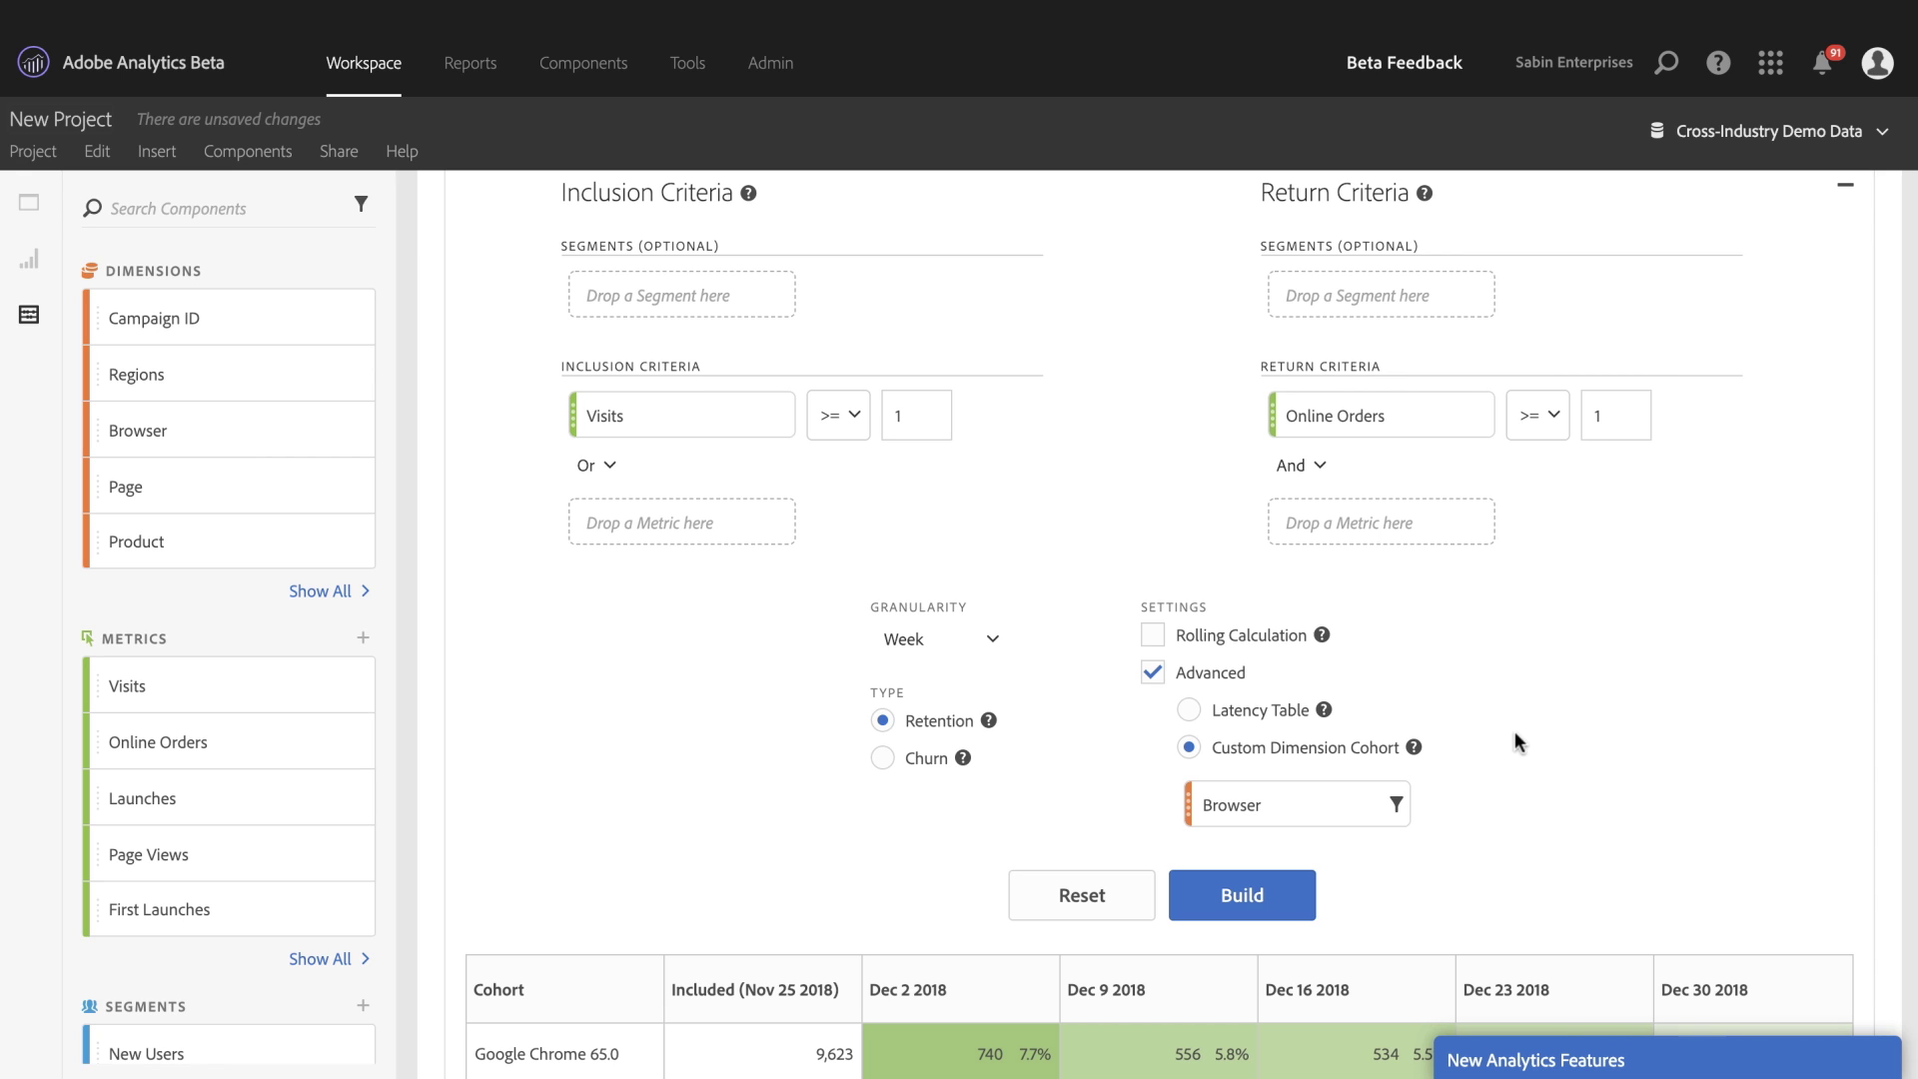
scroll(1514, 742, "up", 1)
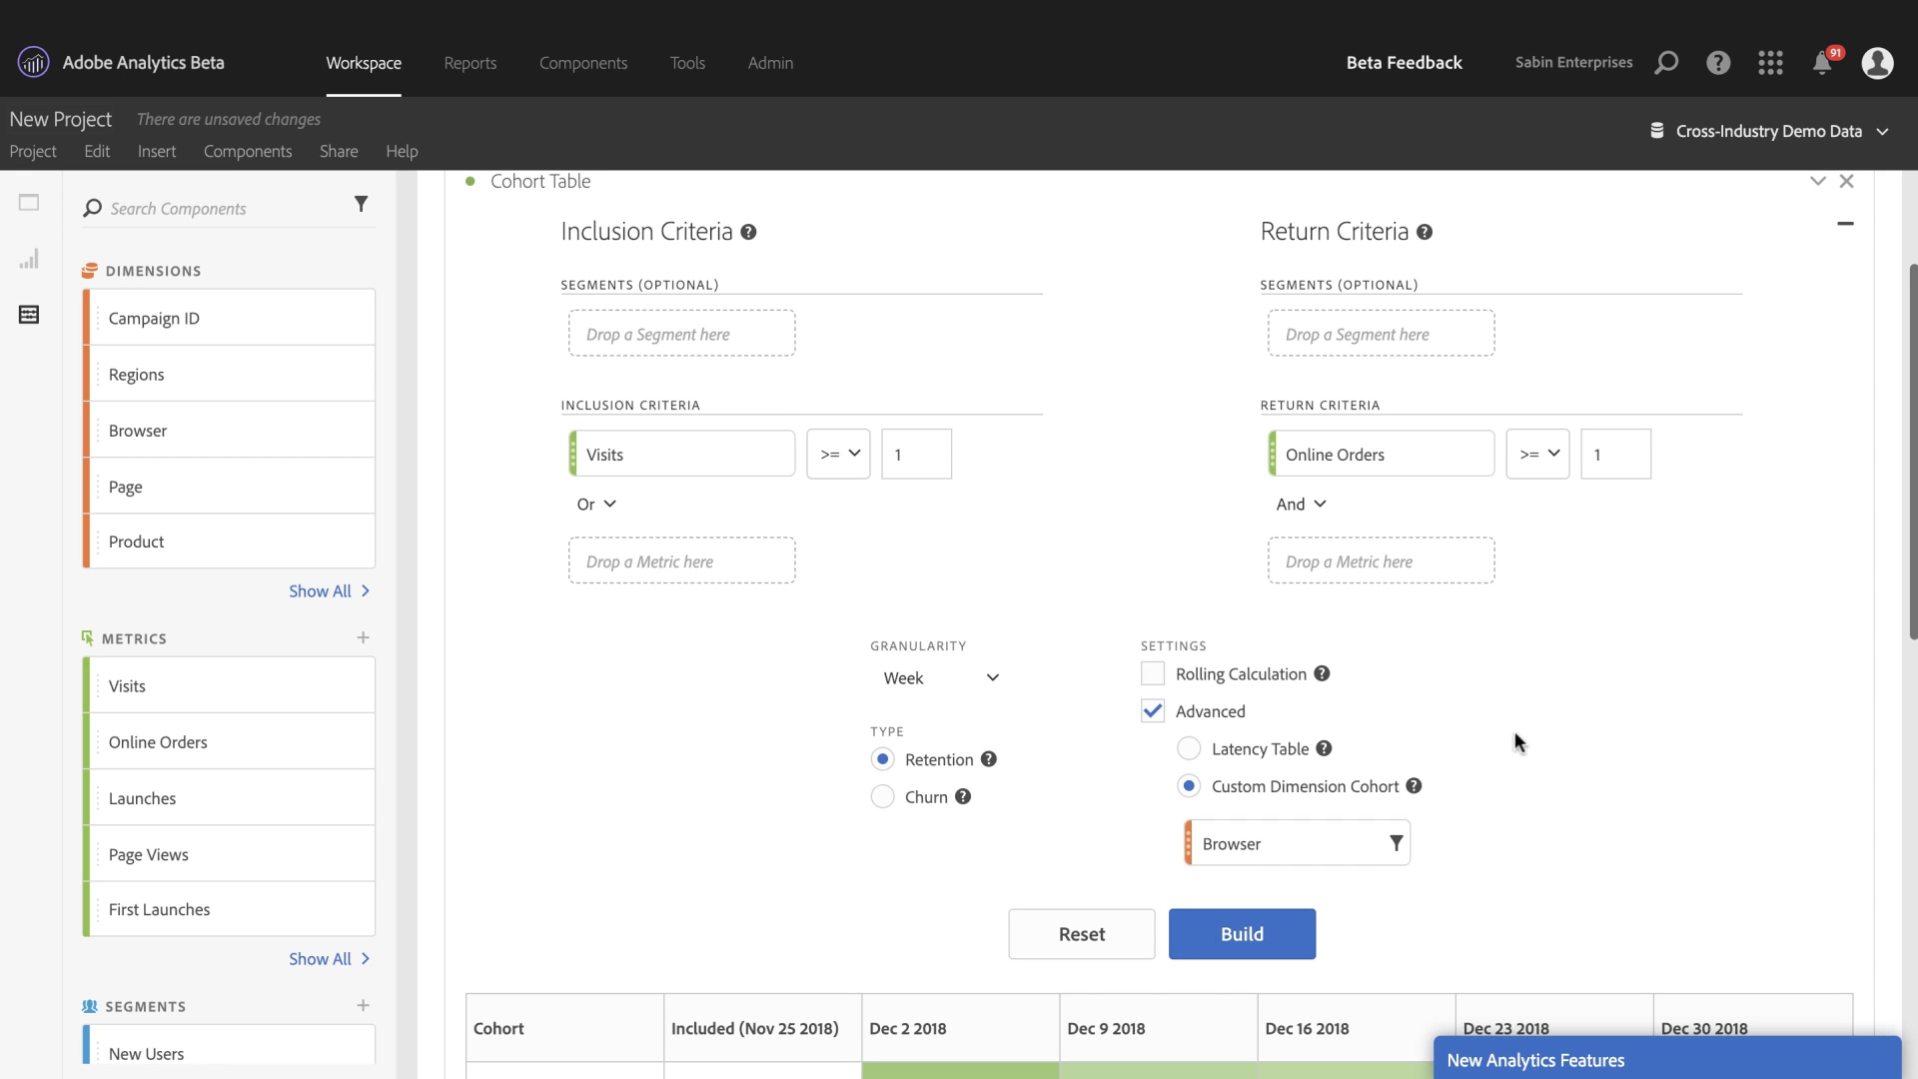